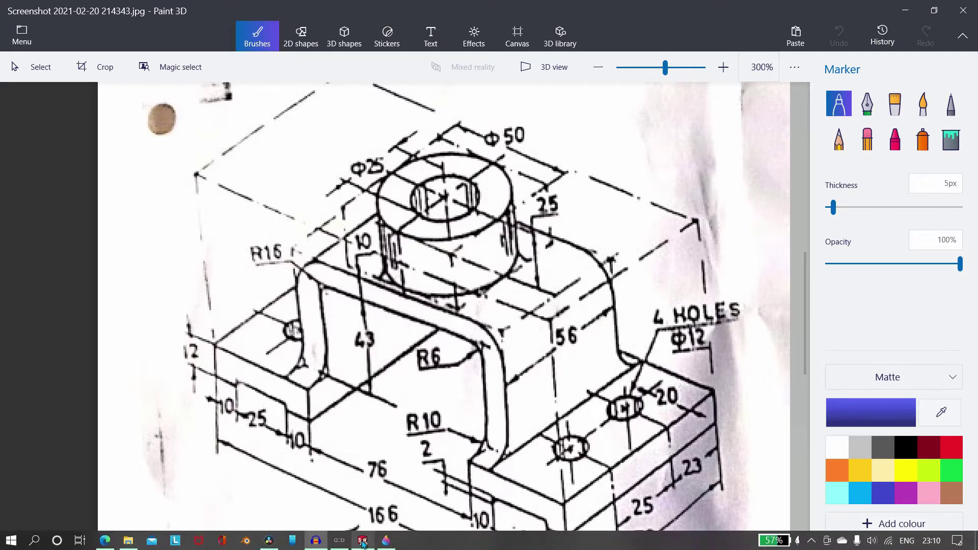
# - Switch to SOLIDWORKS and create a new part document
pyautogui.click(362, 540)
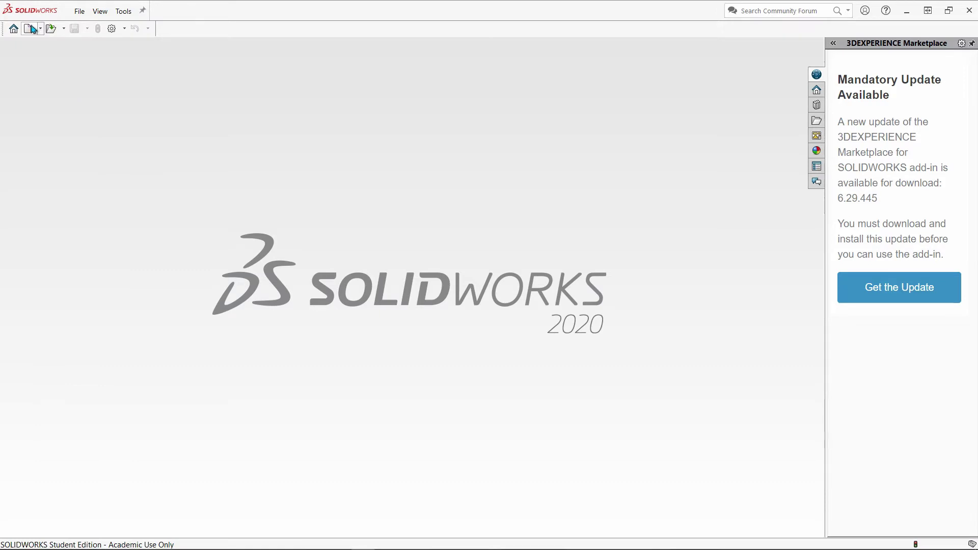
pyautogui.click(33, 29)
pyautogui.click(412, 400)
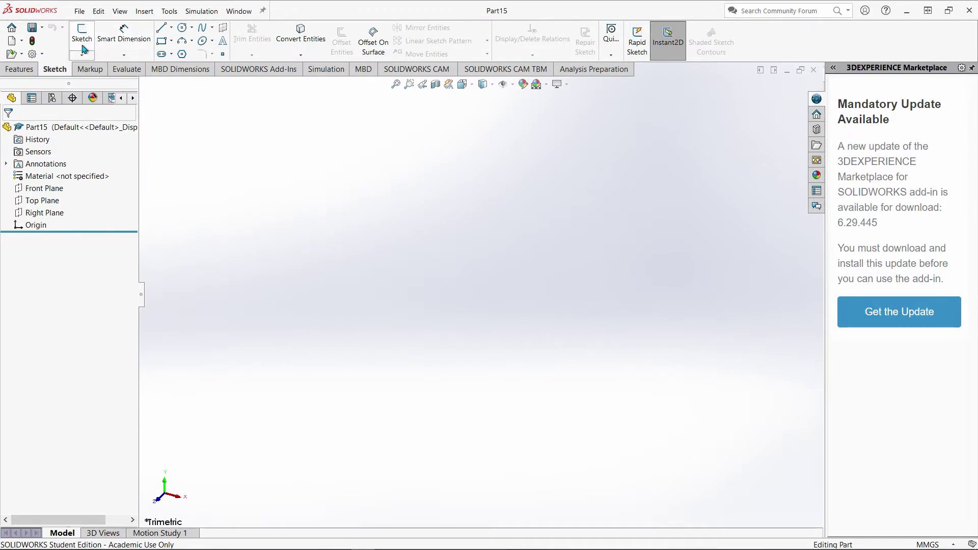
# - Start a sketch on the Front Plane and draw a long vertical centerline passing through the origin
pyautogui.click(84, 50)
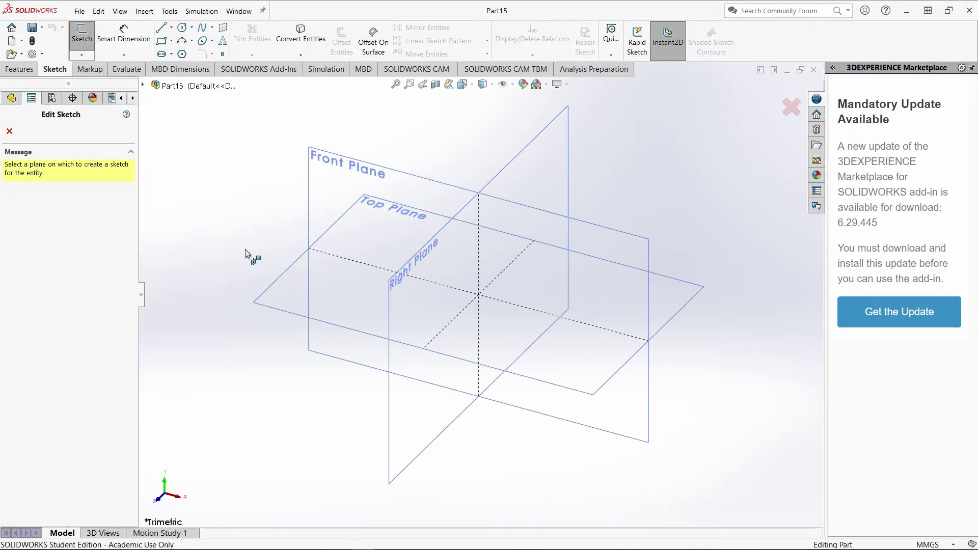
pyautogui.click(405, 175)
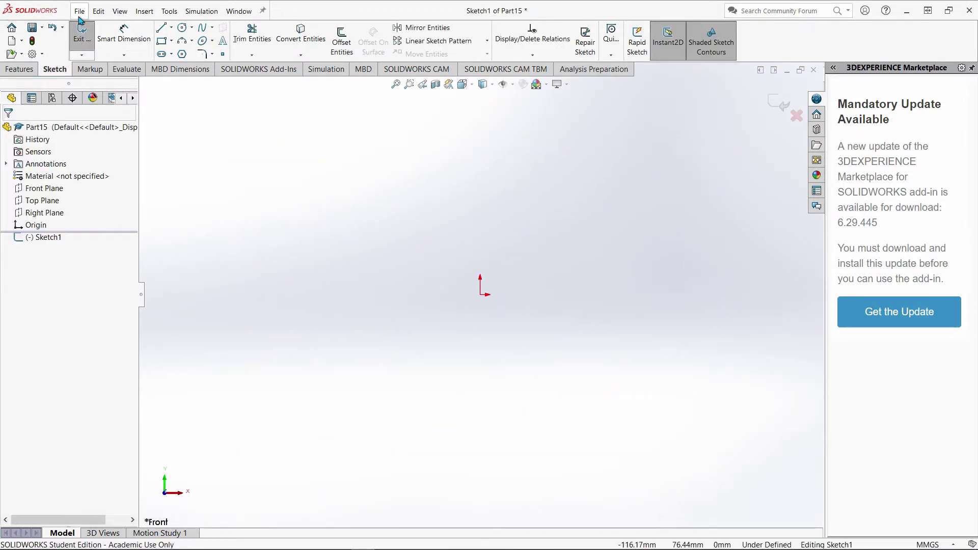
pyautogui.click(171, 27)
pyautogui.click(179, 54)
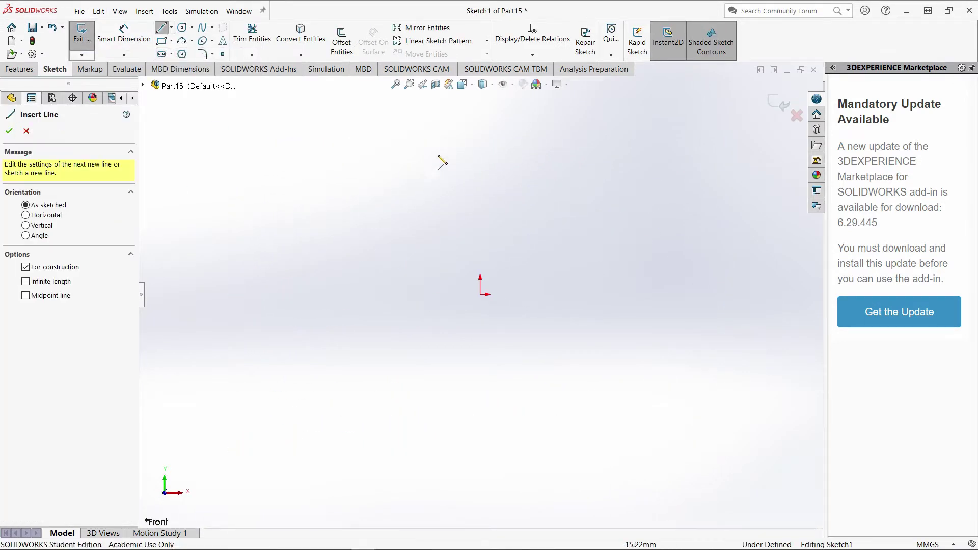
pyautogui.click(480, 128)
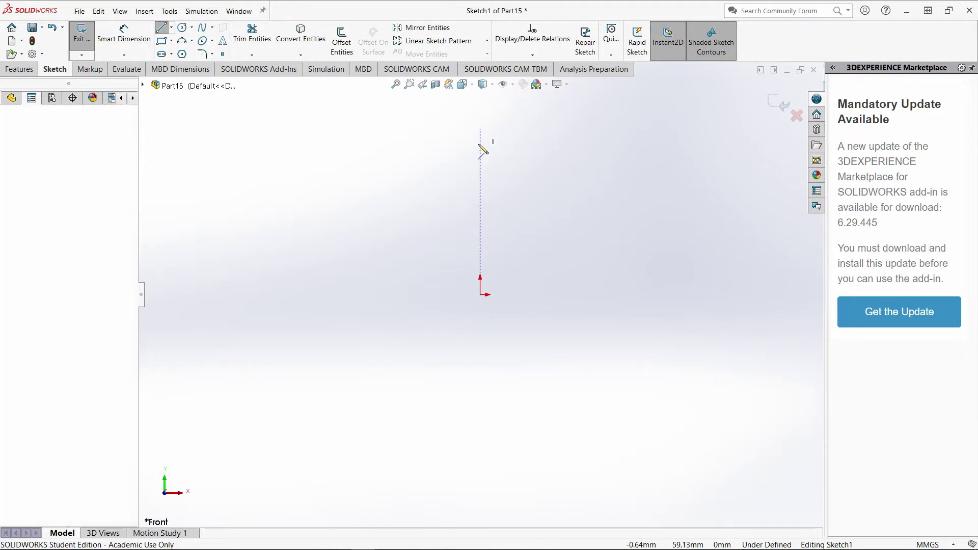
pyautogui.click(480, 472)
pyautogui.doubleClick(307, 447)
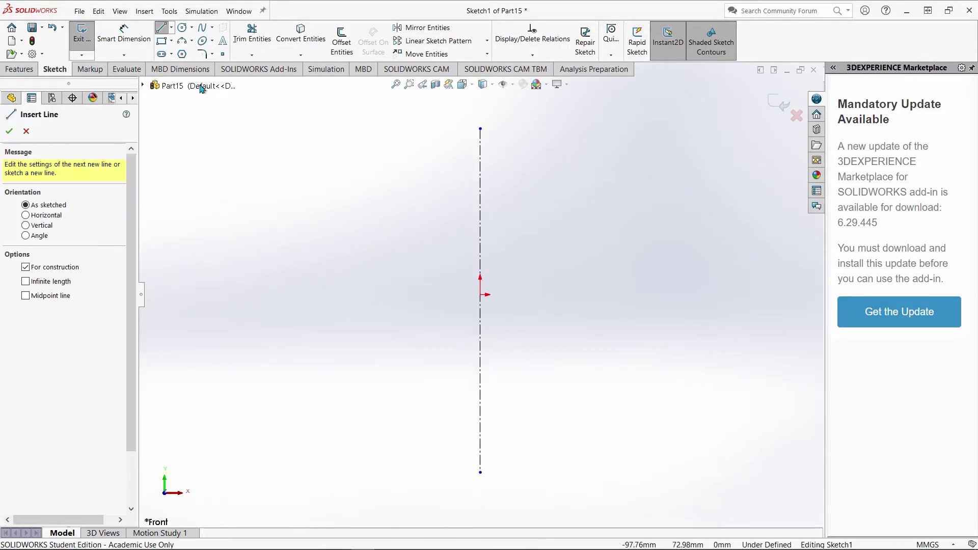
# - Draw a closed foot profile left of the centerline, about 28 mm wide and 10 mm tall, with a bottom notch about 5 mm deep
pyautogui.click(161, 27)
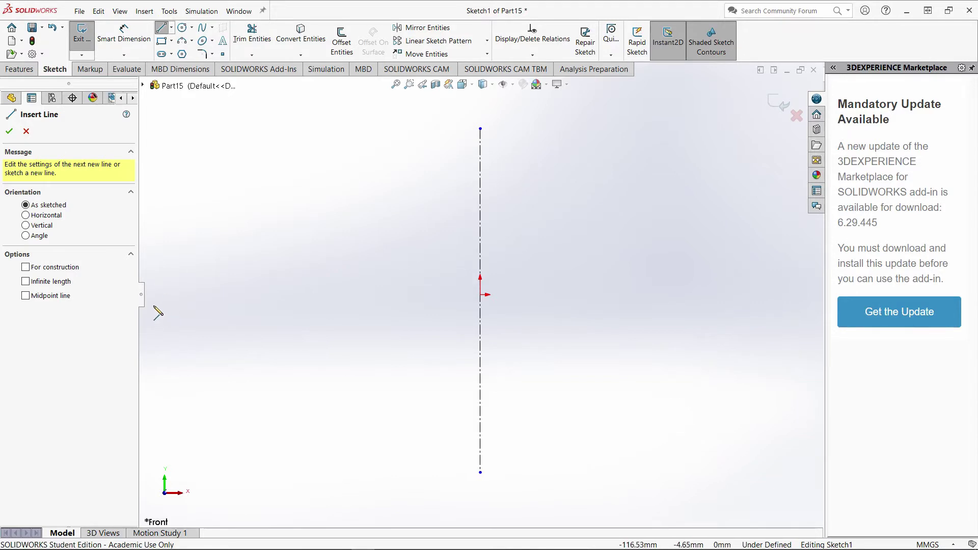
pyautogui.click(162, 295)
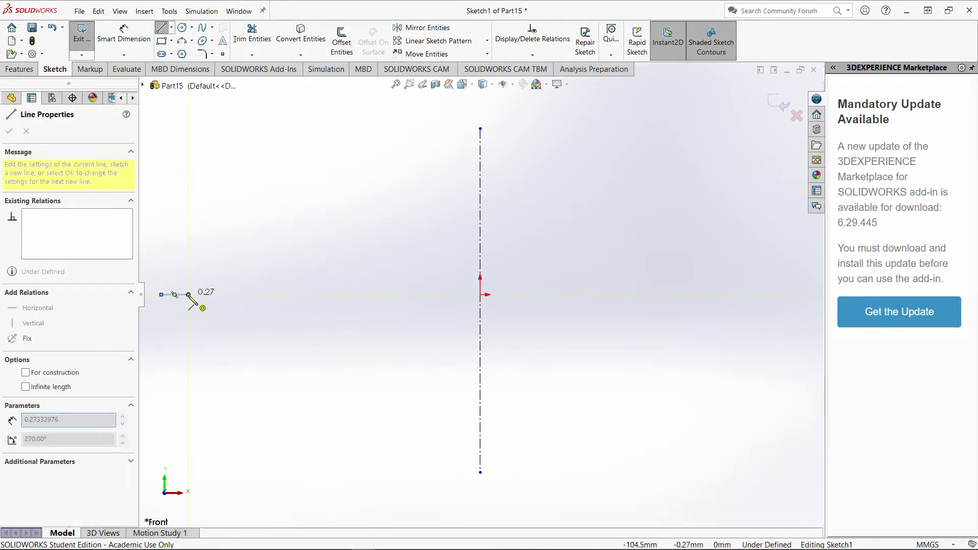
pyautogui.click(189, 294)
pyautogui.click(188, 280)
pyautogui.click(217, 280)
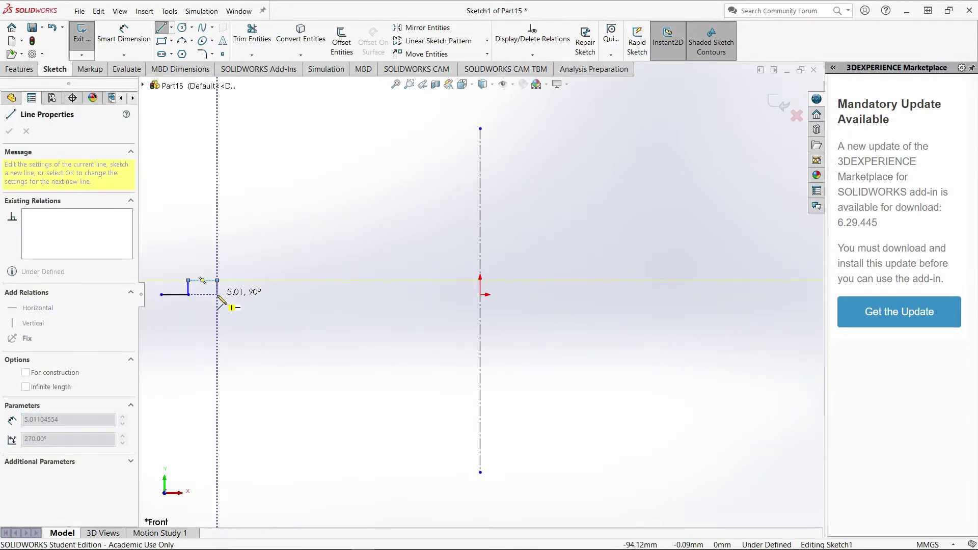
pyautogui.click(217, 295)
pyautogui.click(240, 294)
pyautogui.click(240, 267)
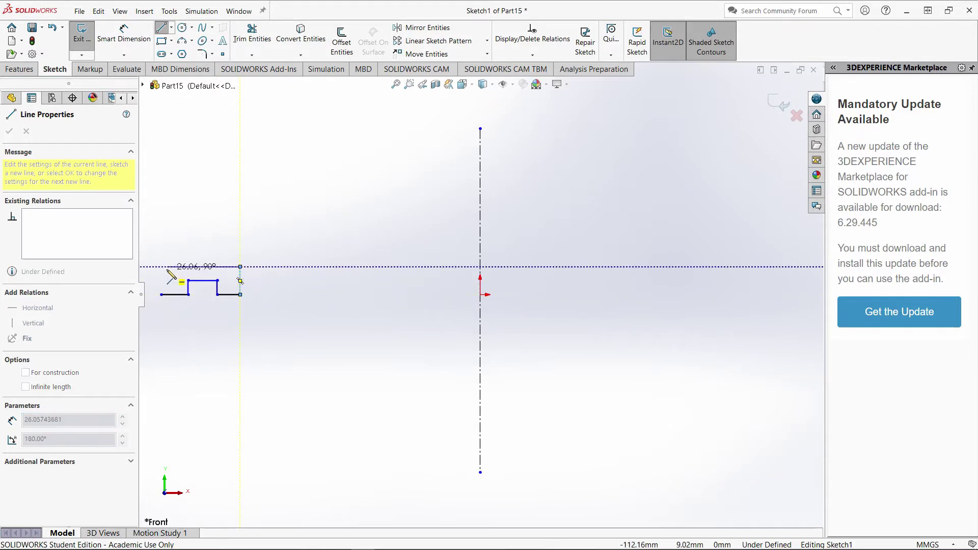
pyautogui.click(161, 266)
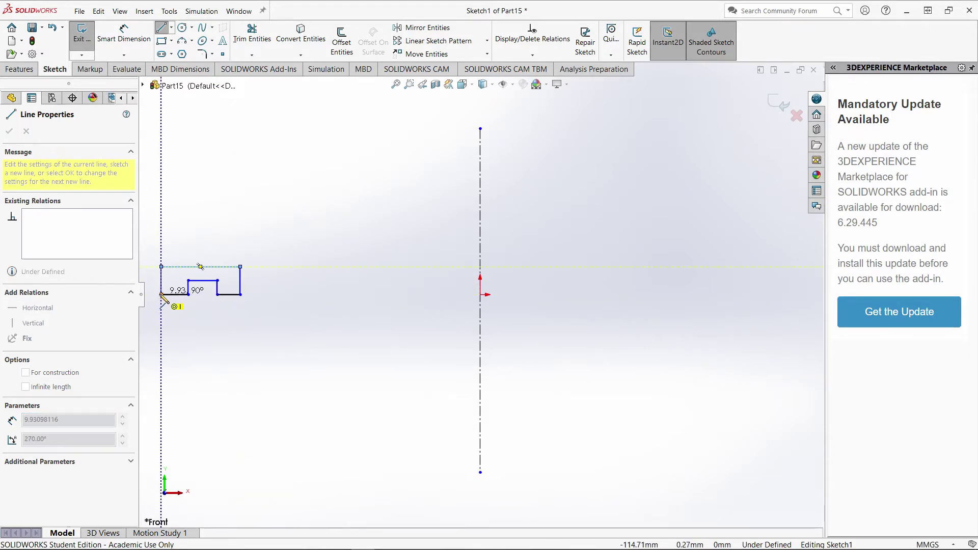
pyautogui.click(161, 295)
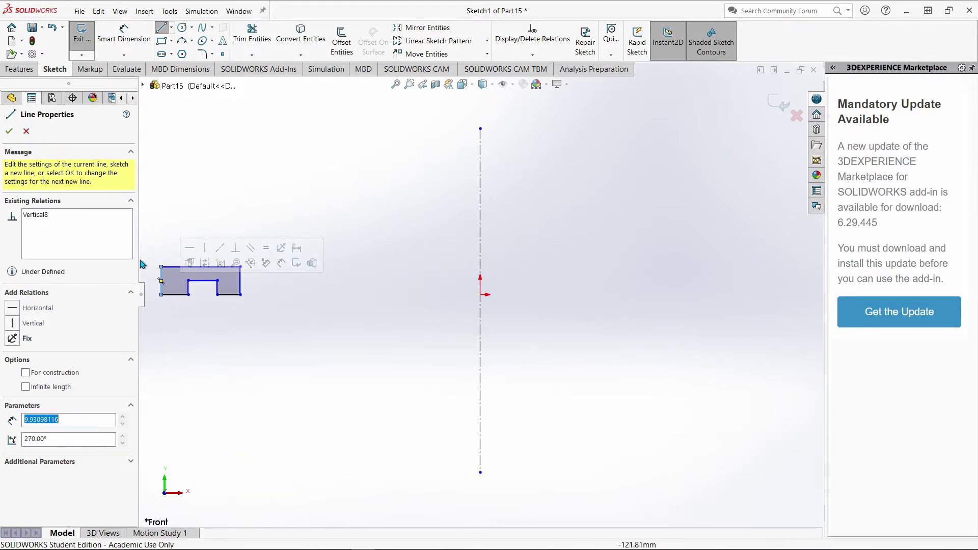
# - Draw a short vertical construction line, about 11 mm long, upward from the midpoint of the foot profile's top edge
pyautogui.click(172, 27)
pyautogui.click(185, 60)
pyautogui.scroll(-2, 227, 316)
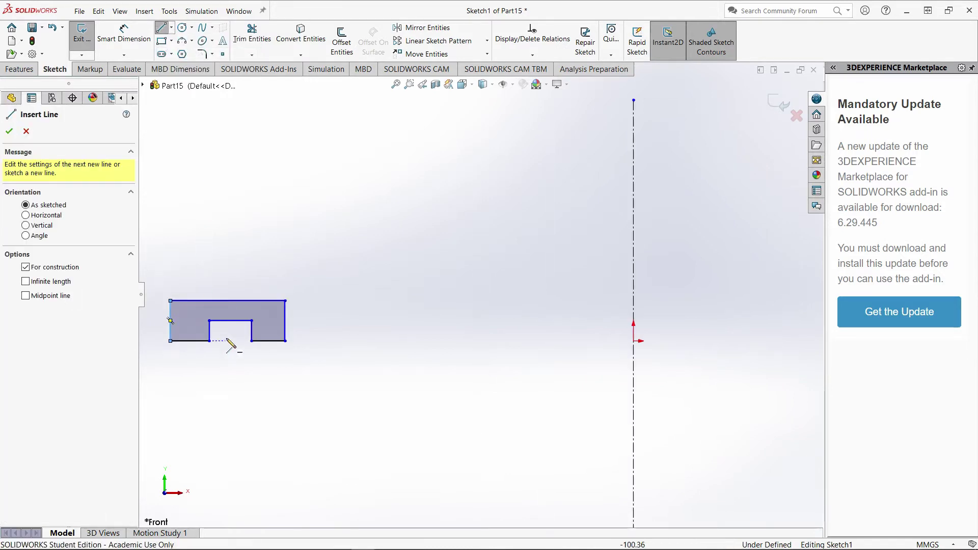
pyautogui.click(228, 257)
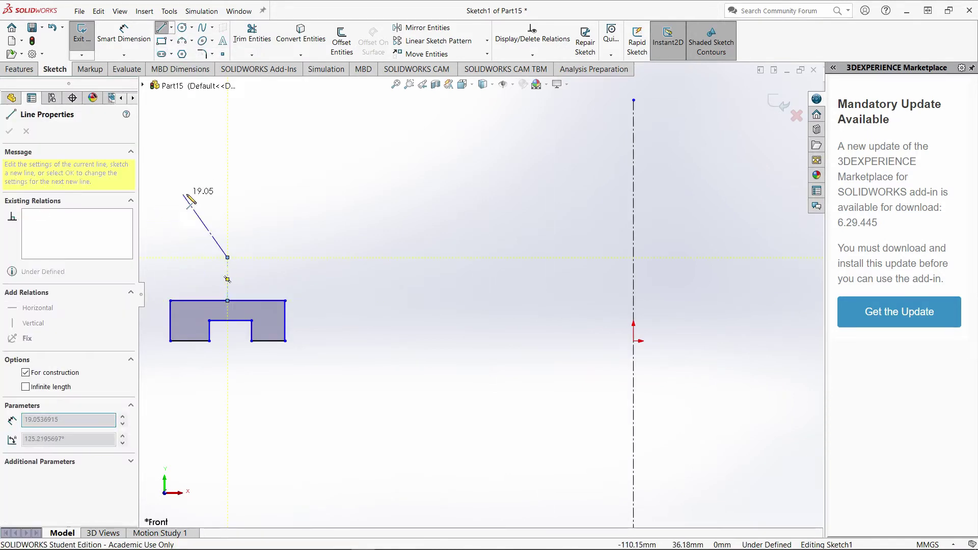
pyautogui.click(203, 195)
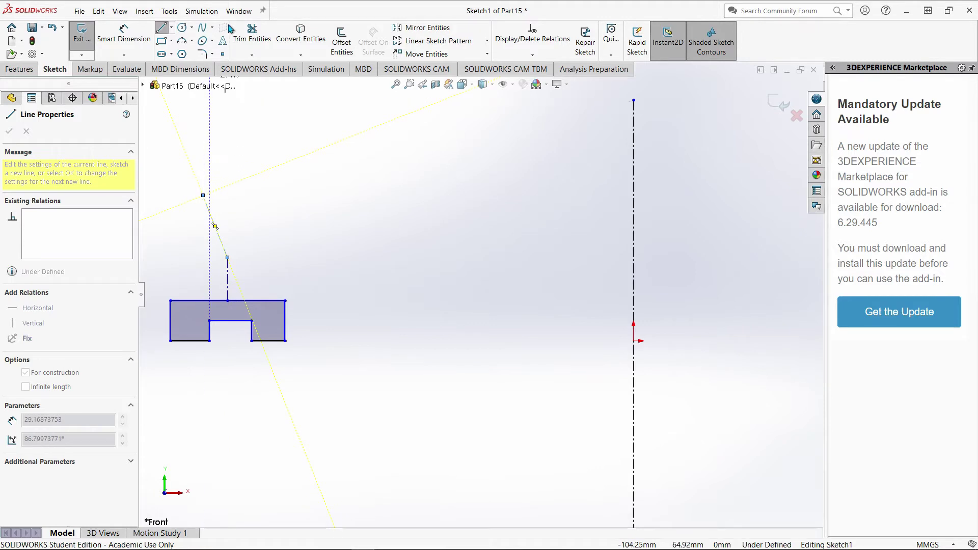
pyautogui.click(252, 33)
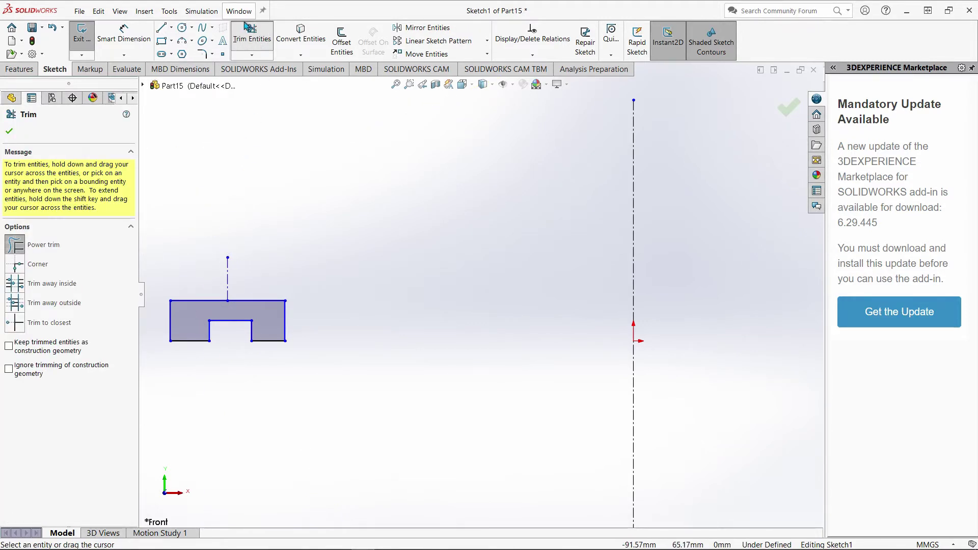
pyautogui.click(249, 29)
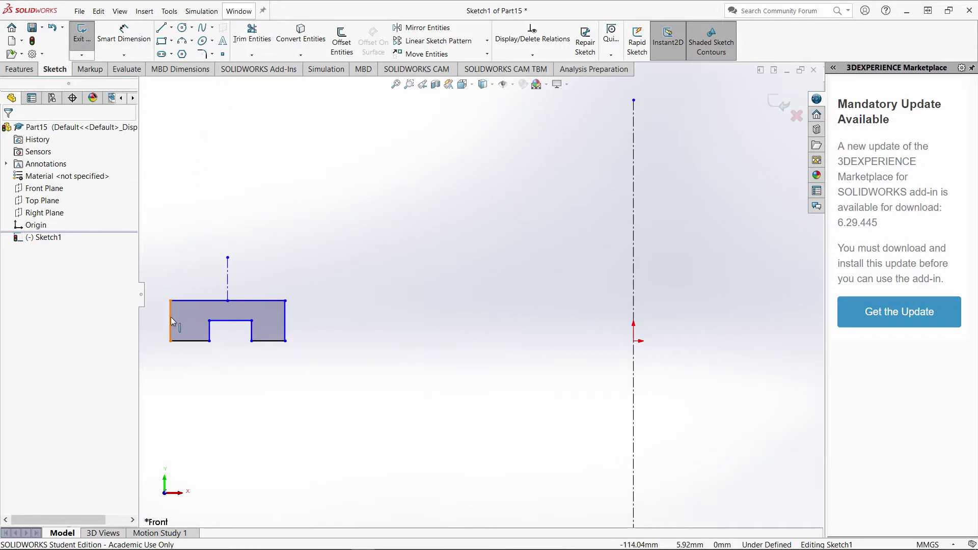
# - Make the foot profile's two outer vertical edges symmetric about the short construction line
pyautogui.click(170, 318)
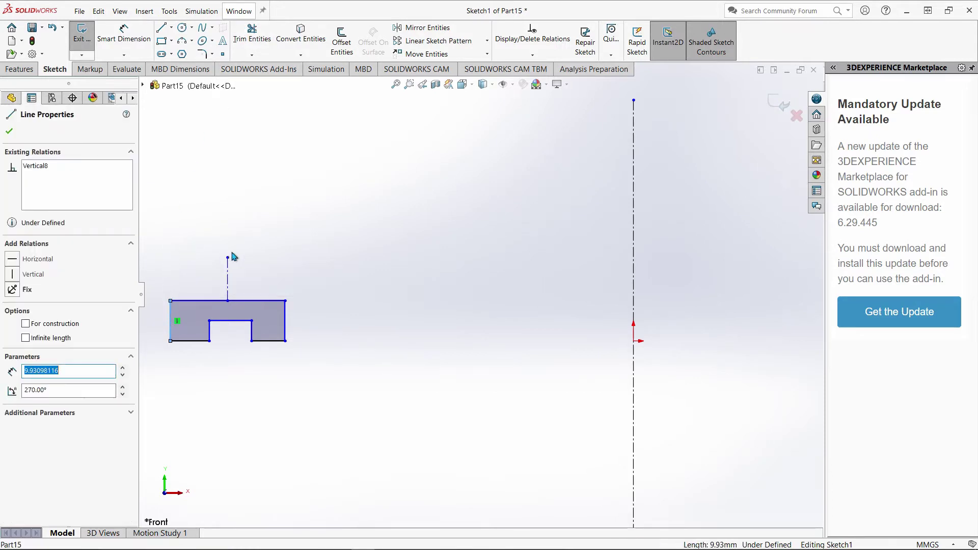
pyautogui.keyDown('ctrl'); pyautogui.click(229, 272); pyautogui.keyUp('ctrl')
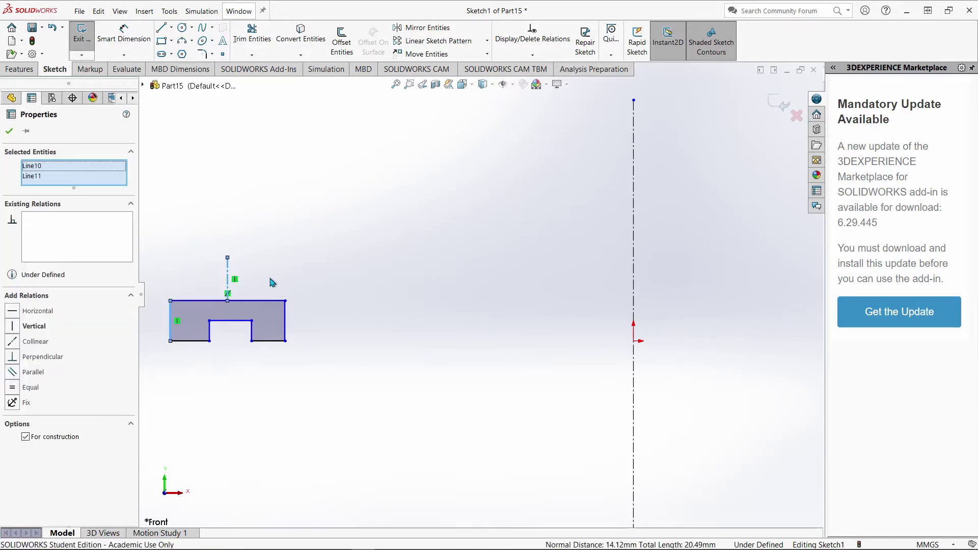
pyautogui.keyDown('ctrl'); pyautogui.click(286, 324); pyautogui.keyUp('ctrl')
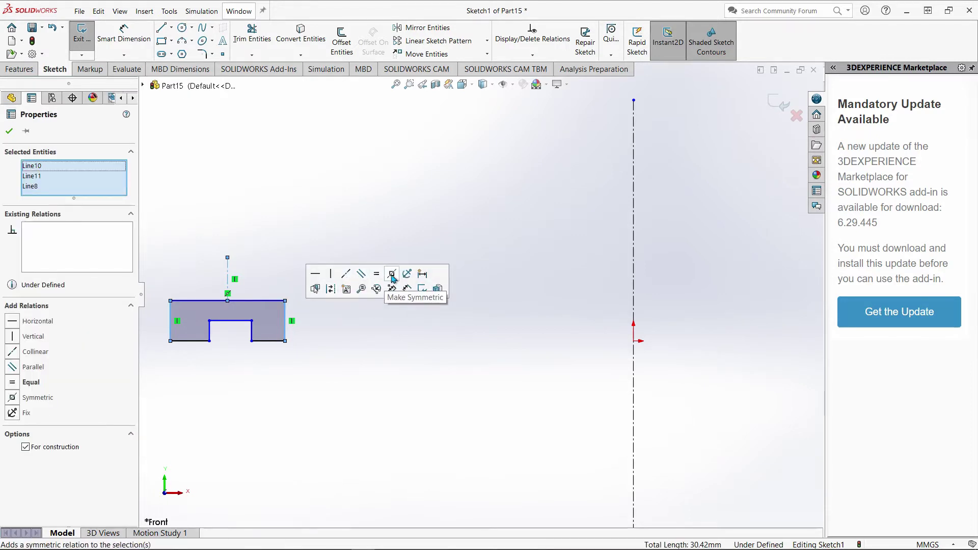
# - Make the notch's two vertical edges symmetric about the short construction line
pyautogui.click(211, 331)
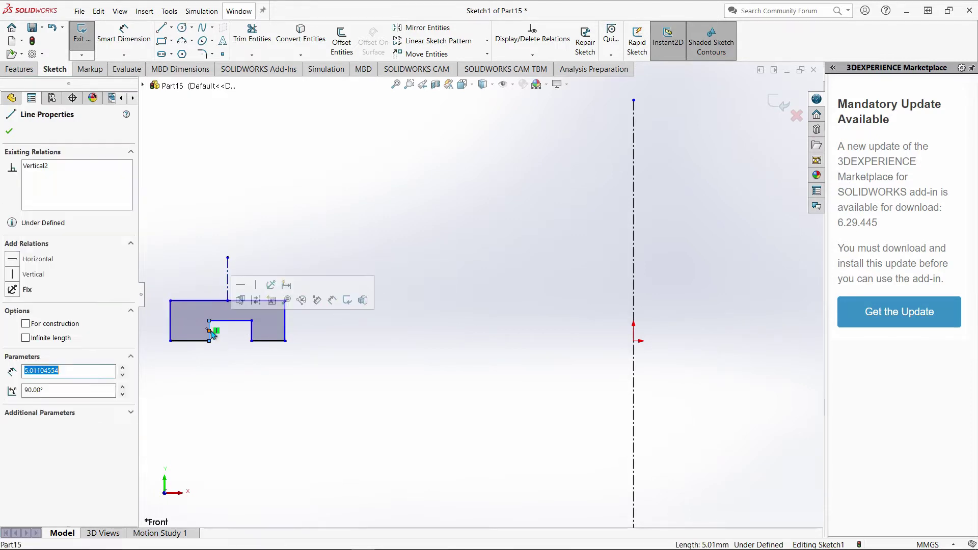
pyautogui.keyDown('ctrl'); pyautogui.click(227, 269); pyautogui.keyUp('ctrl')
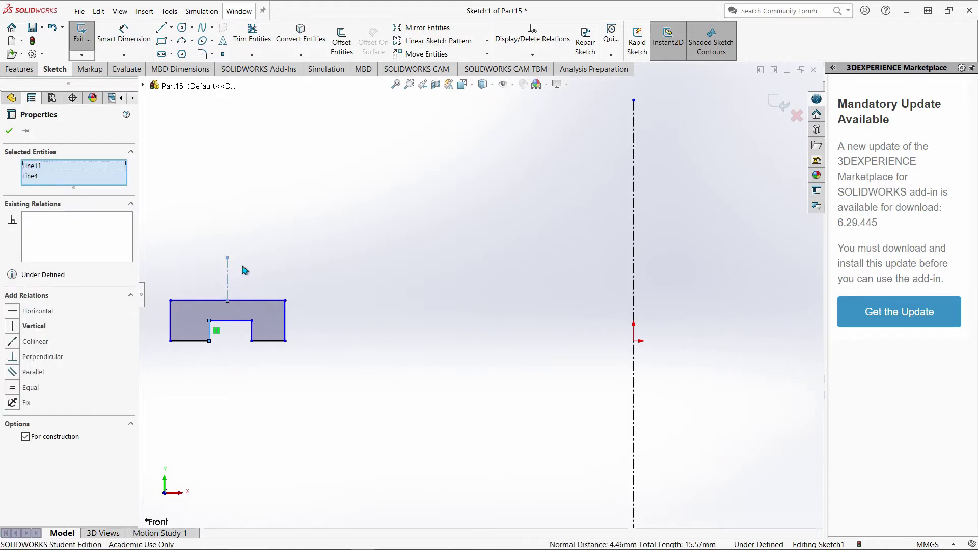
pyautogui.keyDown('ctrl'); pyautogui.click(254, 335); pyautogui.keyUp('ctrl')
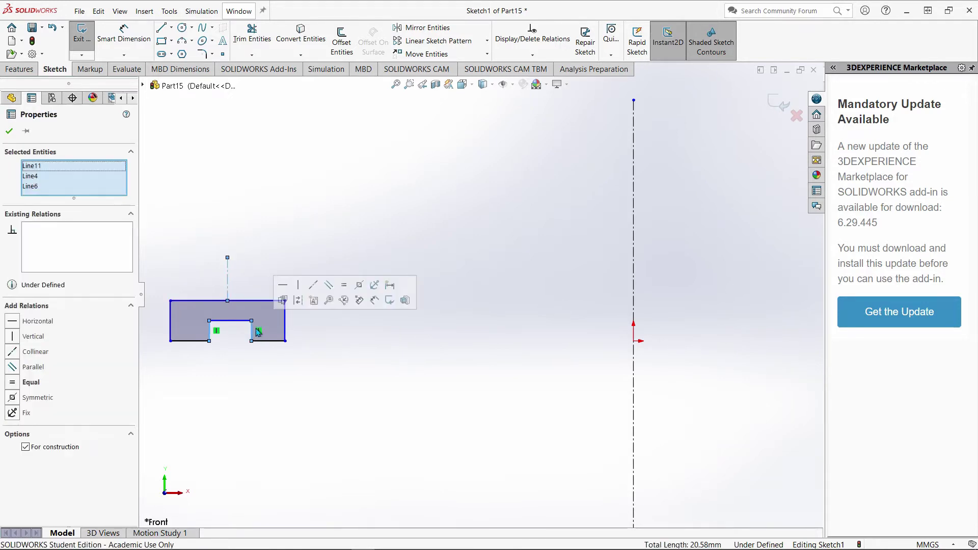
pyautogui.click(359, 287)
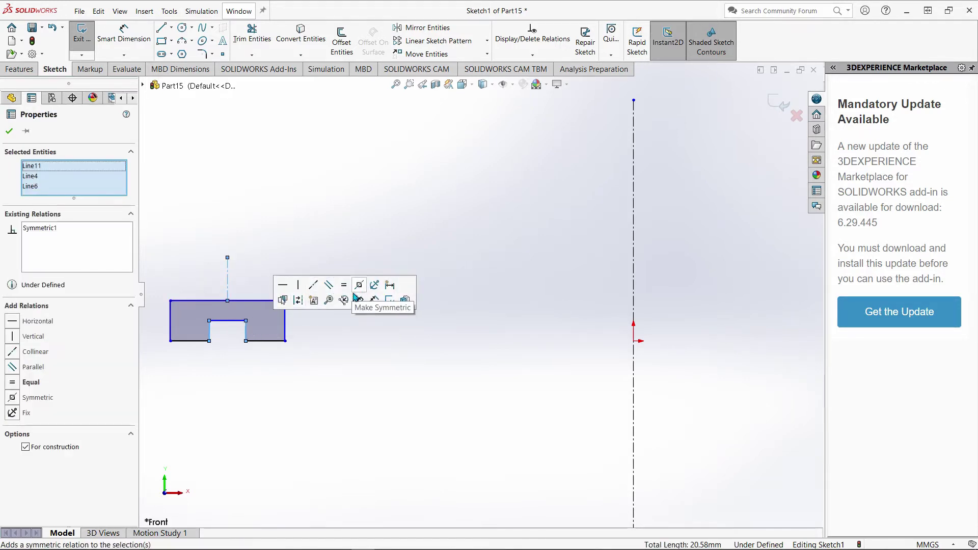
pyautogui.click(277, 250)
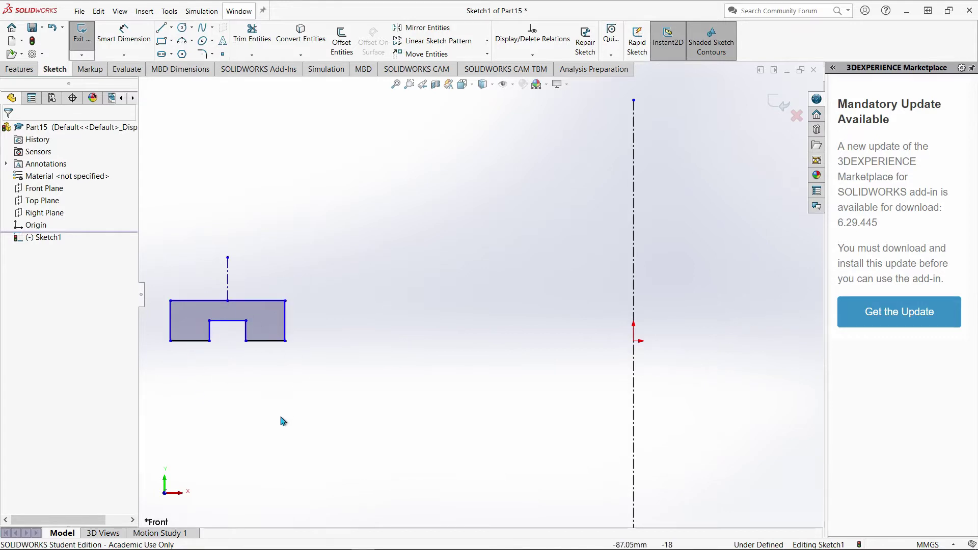
# - Dimension the notch's depth as 2 mm, consulting the reference drawing in Paint 3D before returning to SOLIDWORKS
pyautogui.click(117, 38)
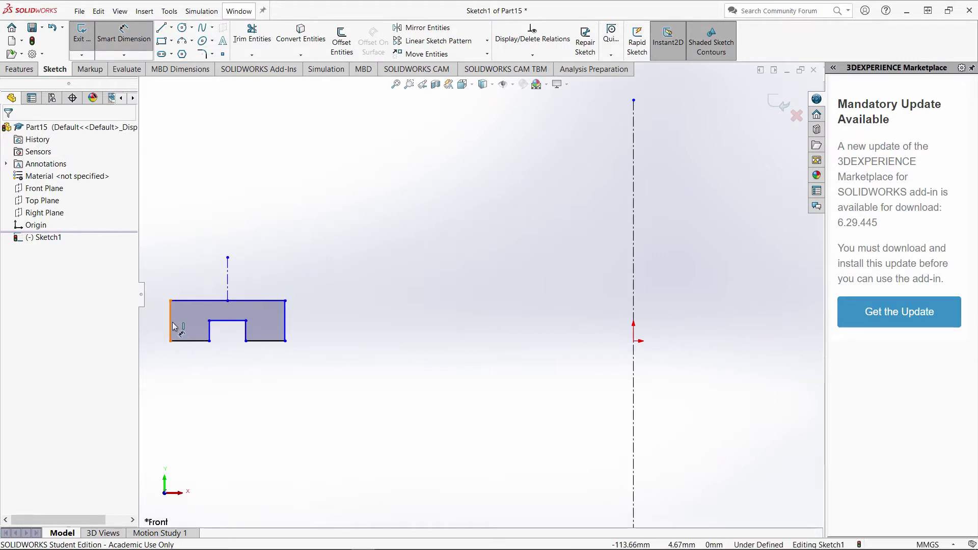
pyautogui.click(211, 331)
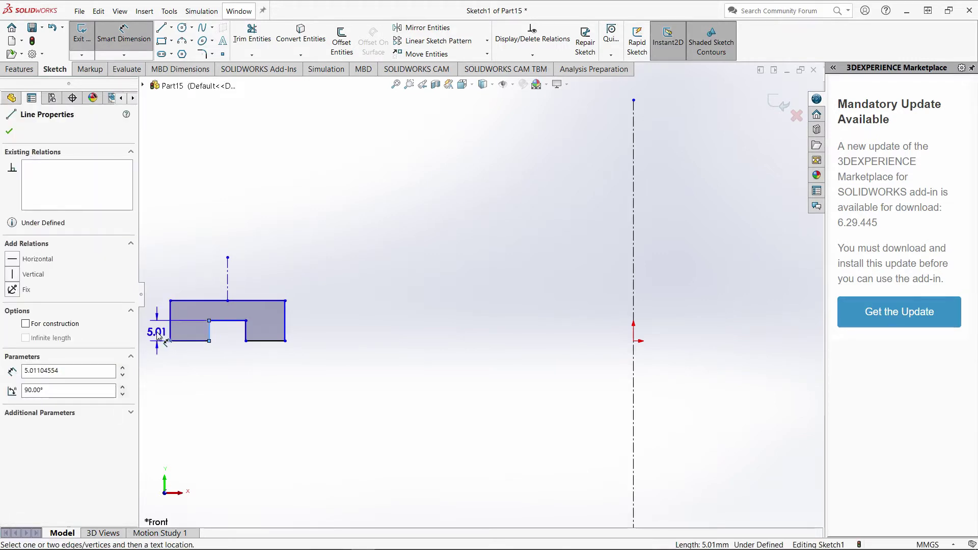
pyautogui.click(155, 335)
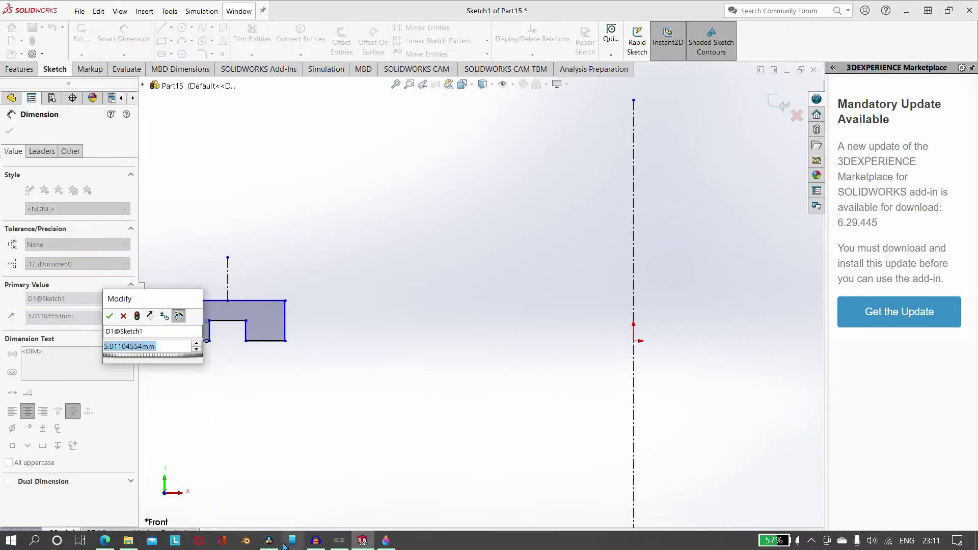
pyautogui.click(316, 540)
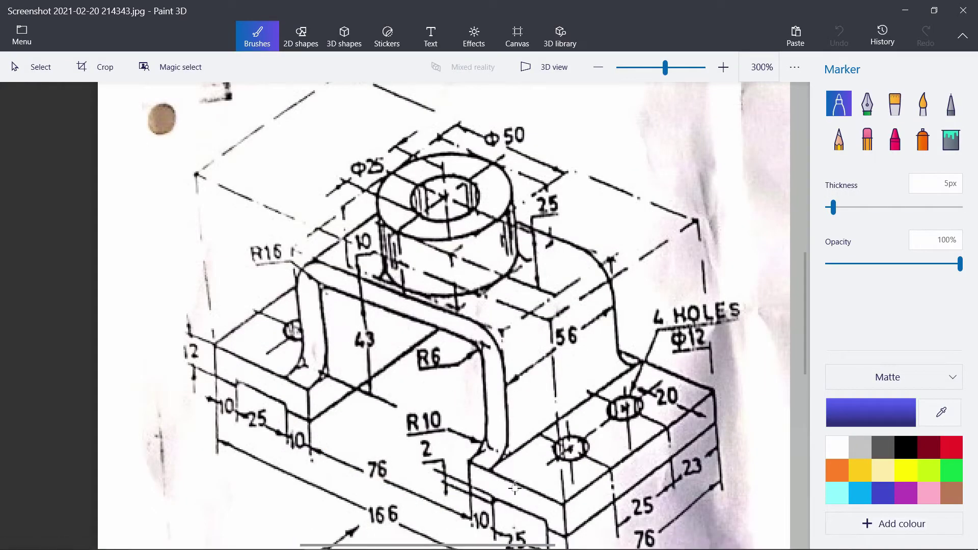
pyautogui.scroll(-2, 514, 488)
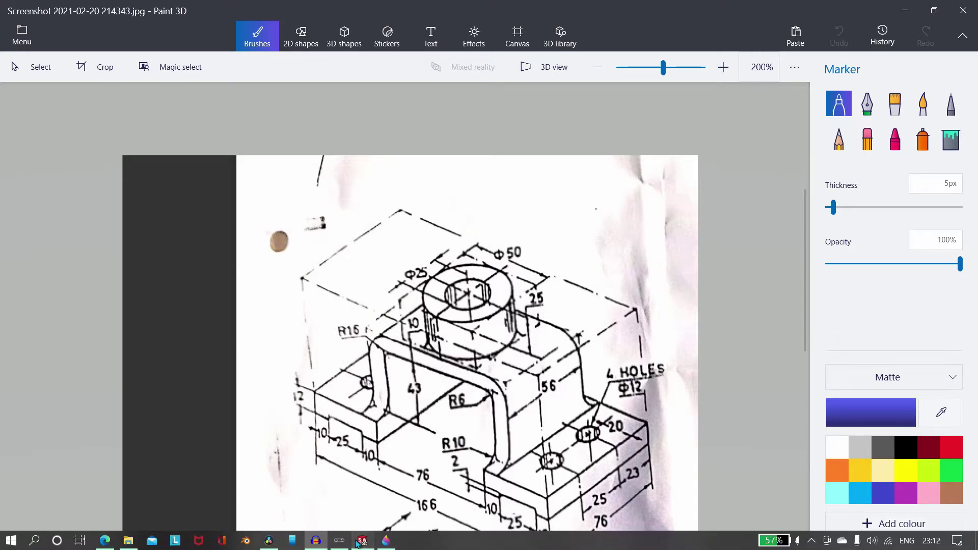
pyautogui.click(361, 541)
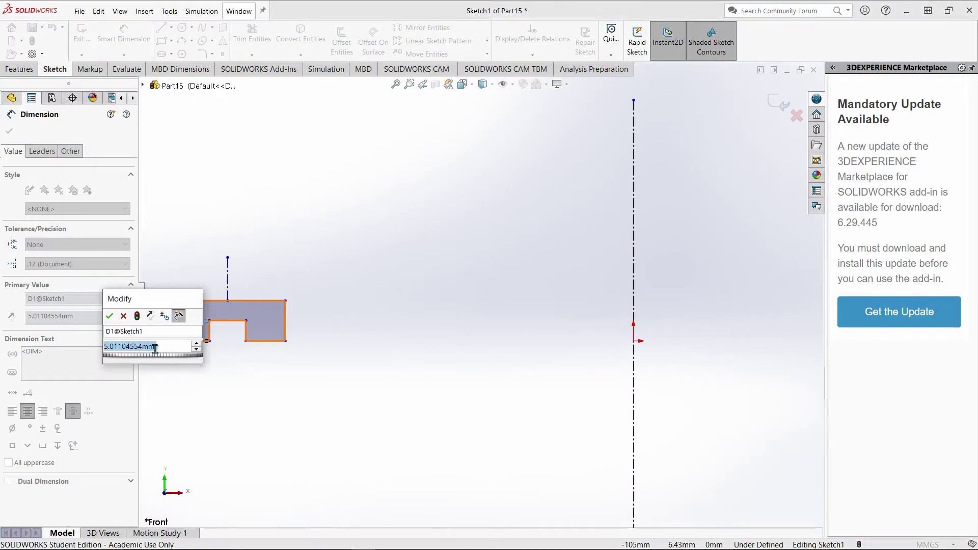
pyautogui.write('2')
pyautogui.press('Return')
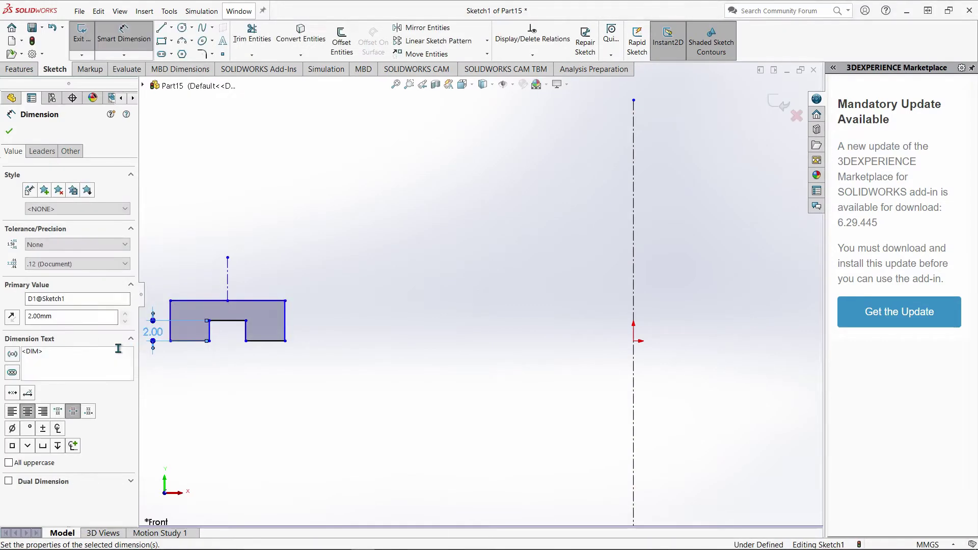
# - Dimension the height of the foot profile's outer edge nearest the origin as 12 mm
pyautogui.click(286, 328)
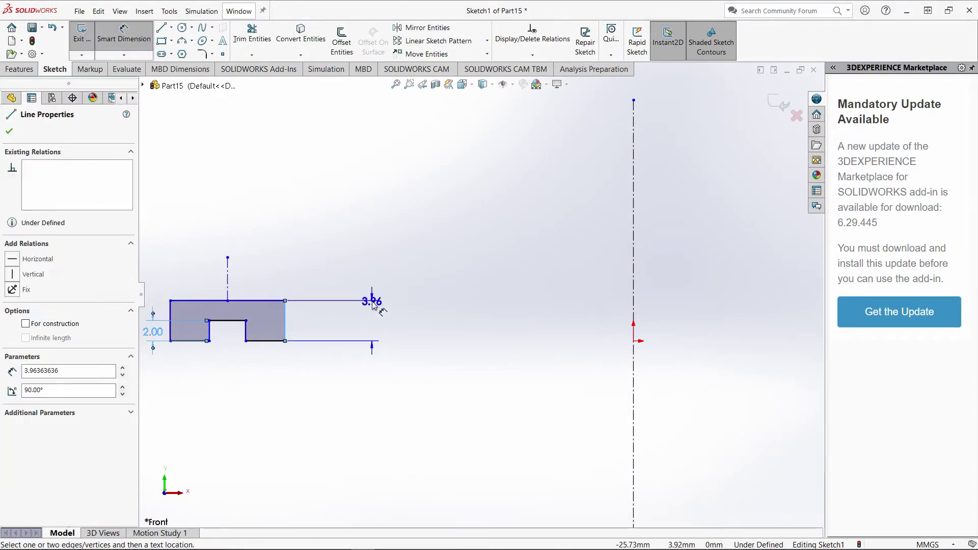
pyautogui.click(372, 303)
pyautogui.write('12')
pyautogui.press('Return')
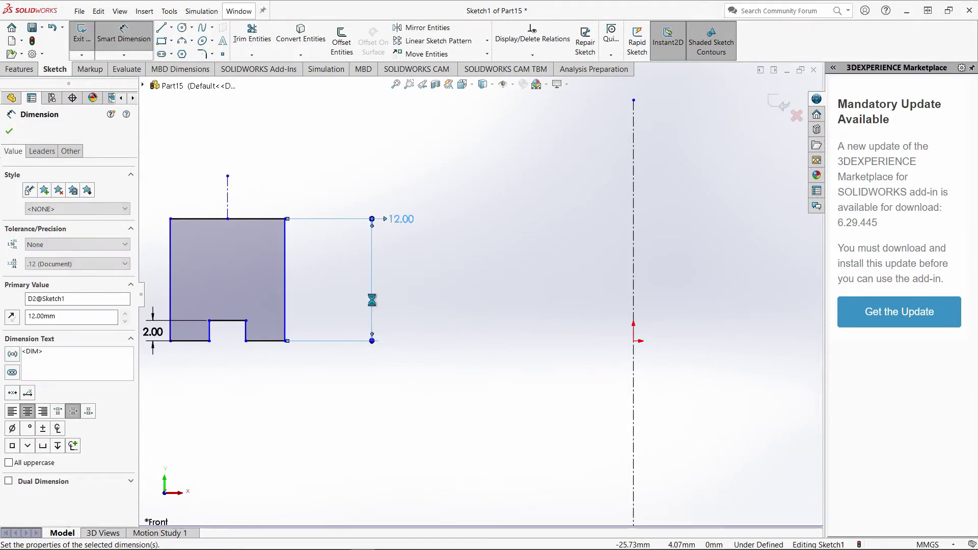
# - Dimension the width of the foot's bottom pad farthest from the origin, try 10 mm, and undo that value
pyautogui.click(198, 345)
pyautogui.click(181, 400)
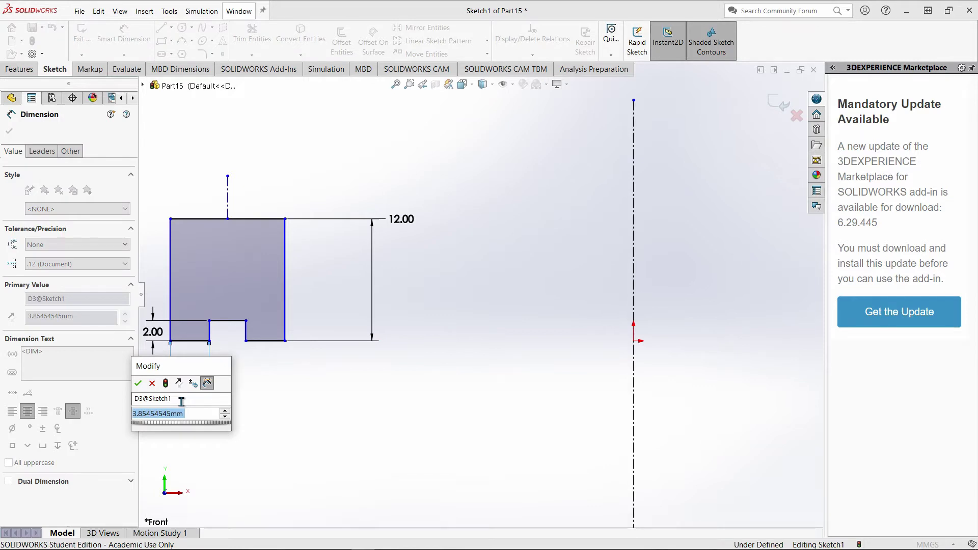
pyautogui.write('10')
pyautogui.press('Return')
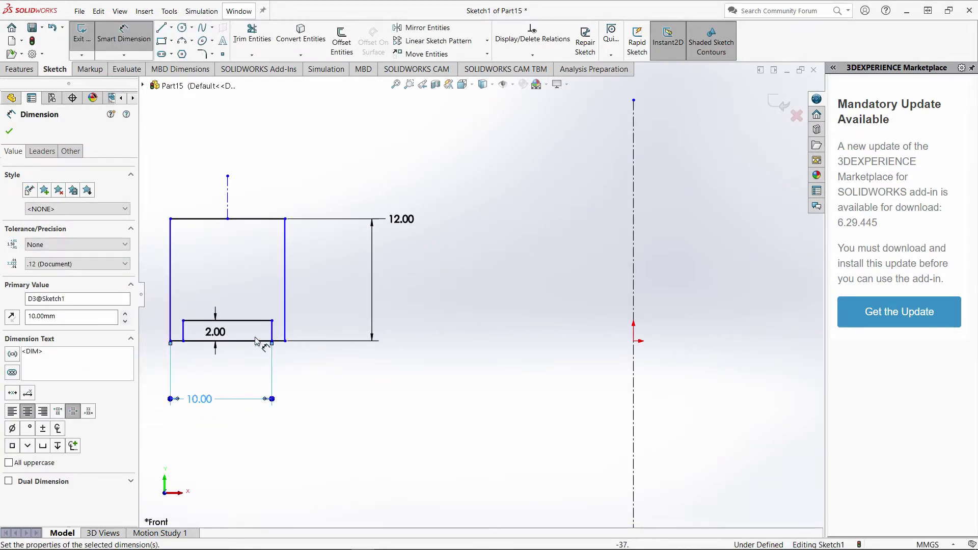
pyautogui.click(54, 30)
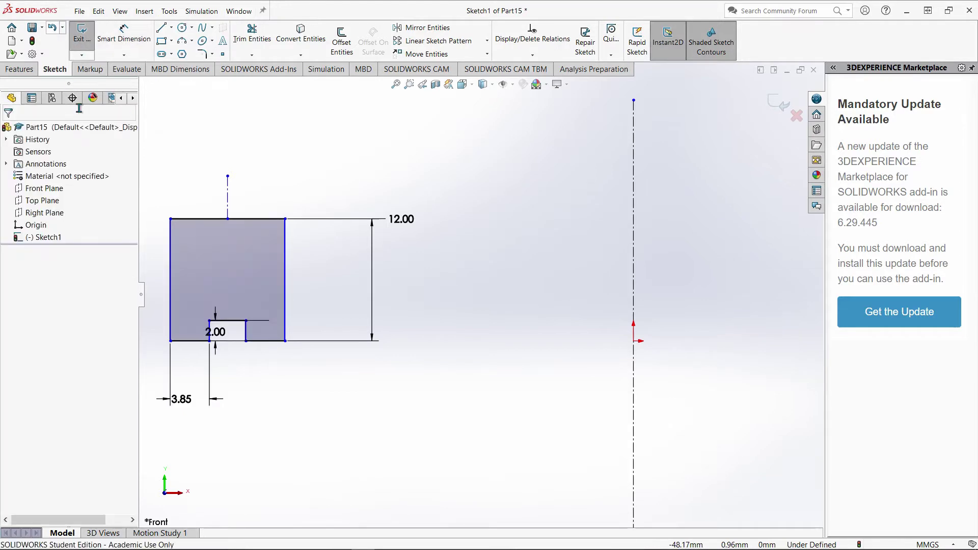
# - Dimension the notch's horizontal top edge as 25 mm
pyautogui.click(236, 322)
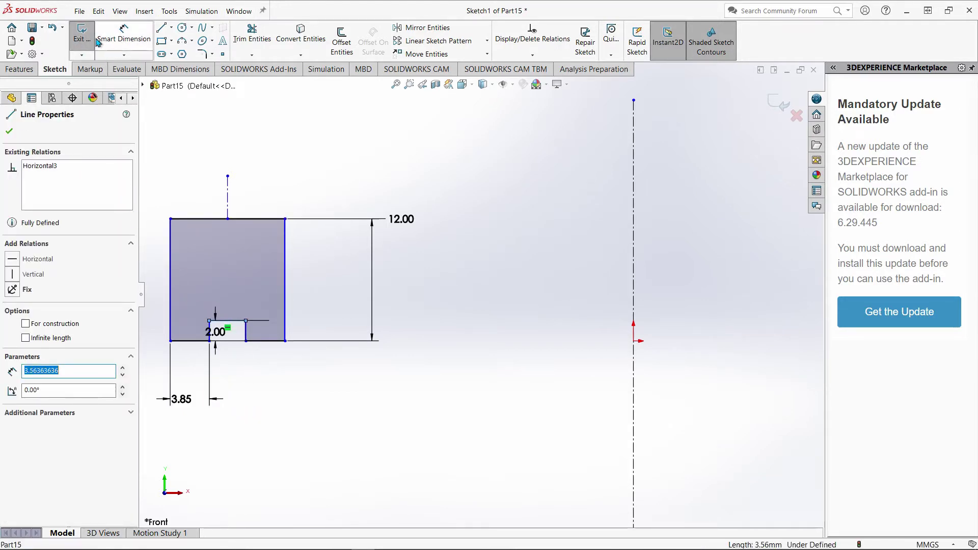
pyautogui.click(112, 41)
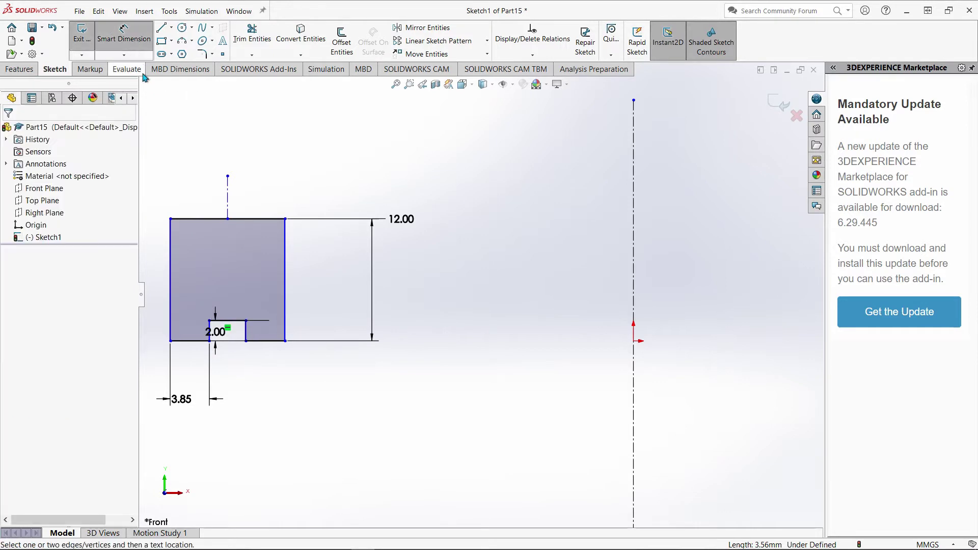
pyautogui.click(233, 320)
pyautogui.click(240, 385)
pyautogui.write('2')
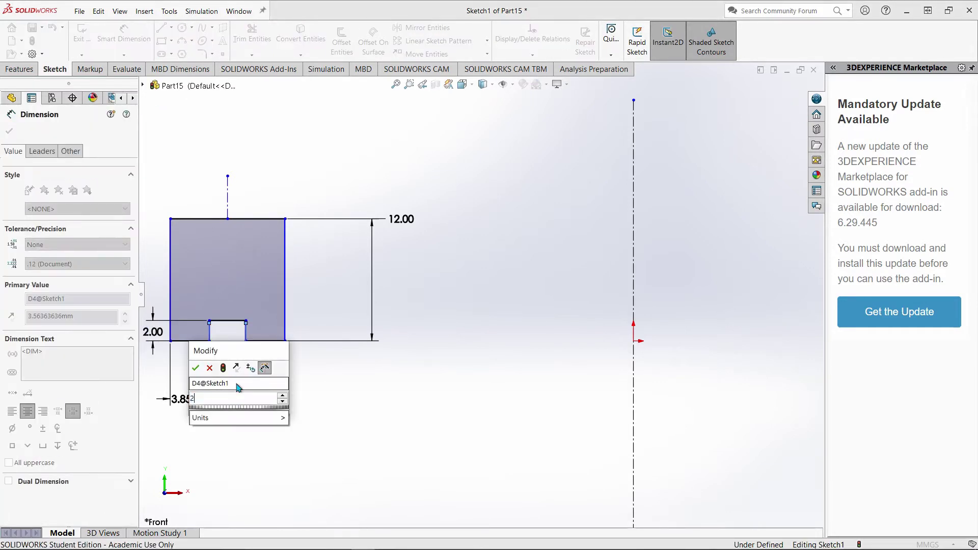
pyautogui.write('5')
pyautogui.press('Return')
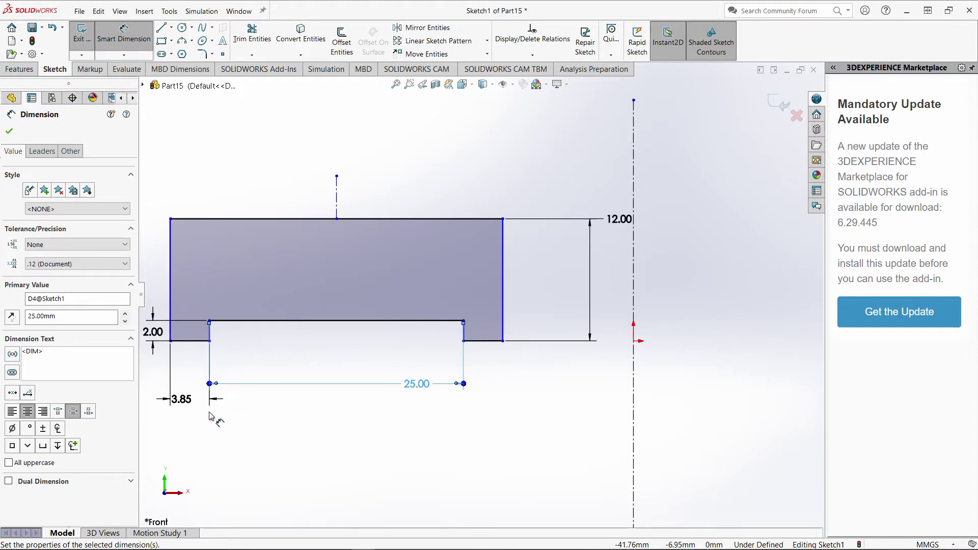
# - Set the existing width dimension of the foot's outer bottom pad to 10 mm
pyautogui.click(181, 396)
pyautogui.write('10')
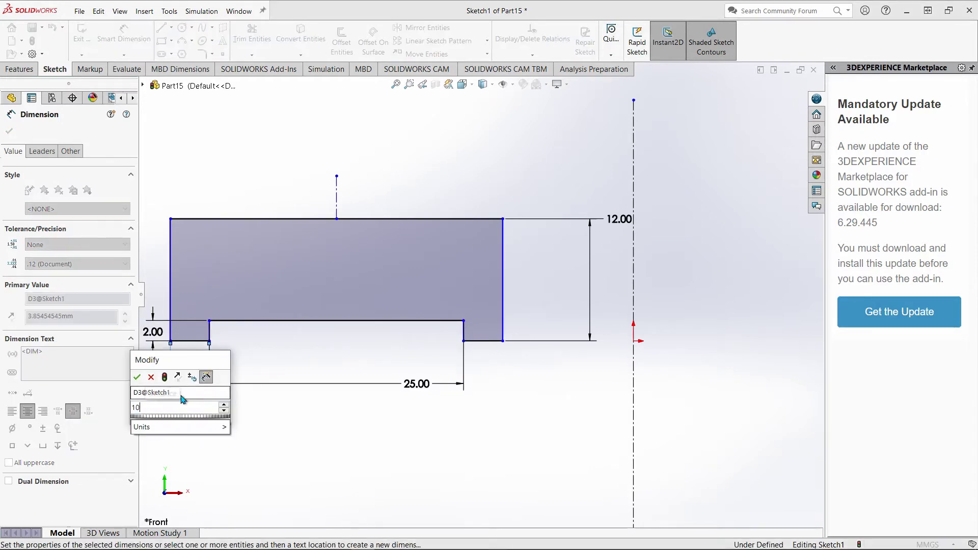
pyautogui.press('Return')
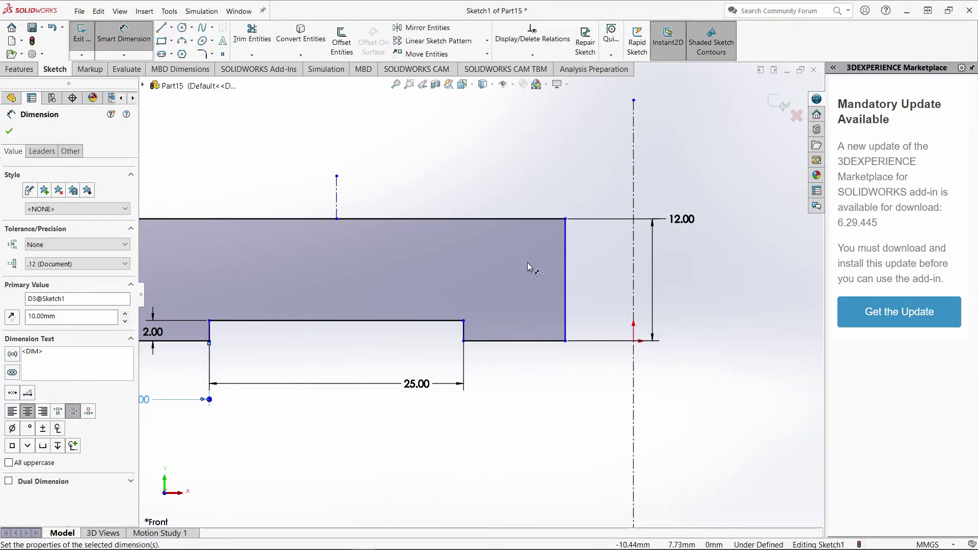
# - Dimension the foot's inner vertical edge 38 mm from the centerline through the origin, checking the reference drawing in Paint 3D and returning to SOLIDWORKS
pyautogui.click(566, 290)
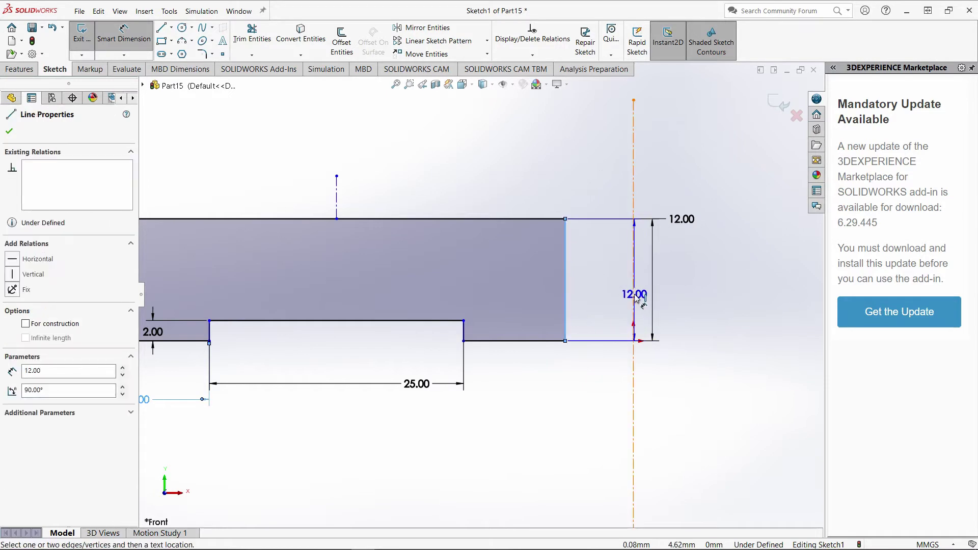
pyautogui.click(634, 326)
pyautogui.click(589, 402)
pyautogui.moveTo(508, 545)
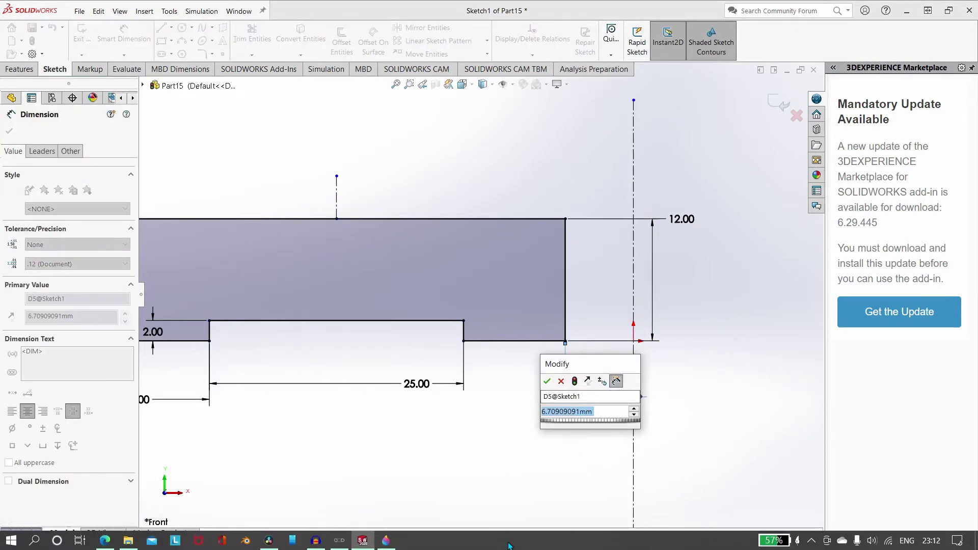
pyautogui.click(387, 541)
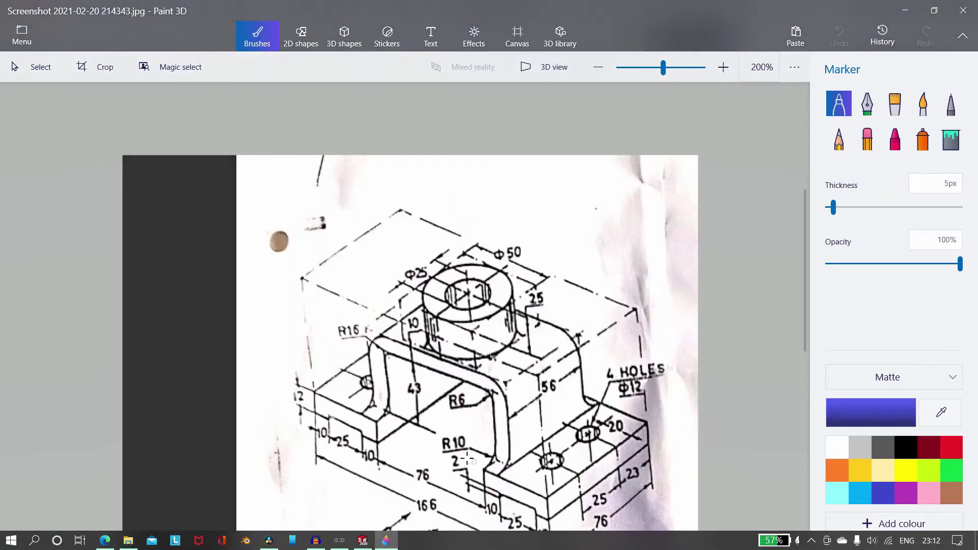
pyautogui.click(362, 541)
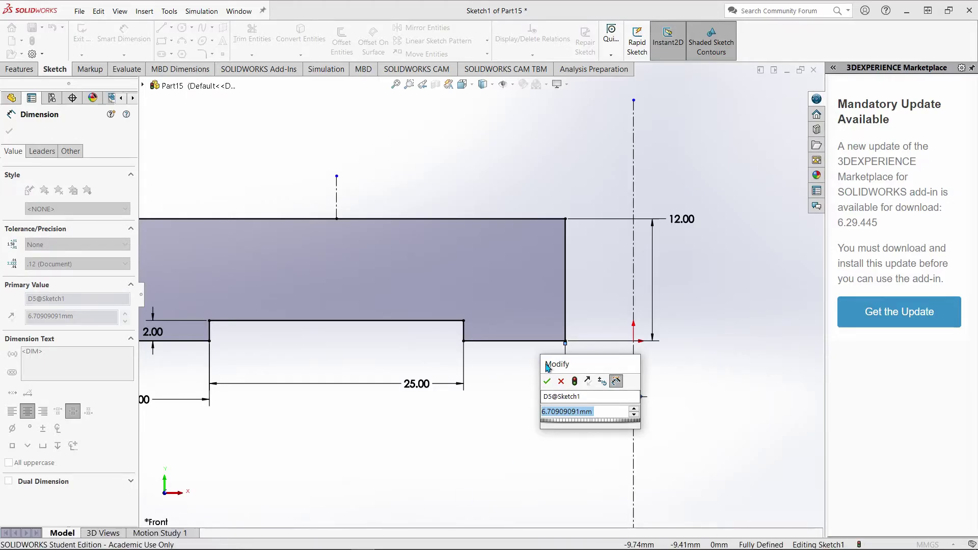
pyautogui.write('15/2')
pyautogui.press('Return')
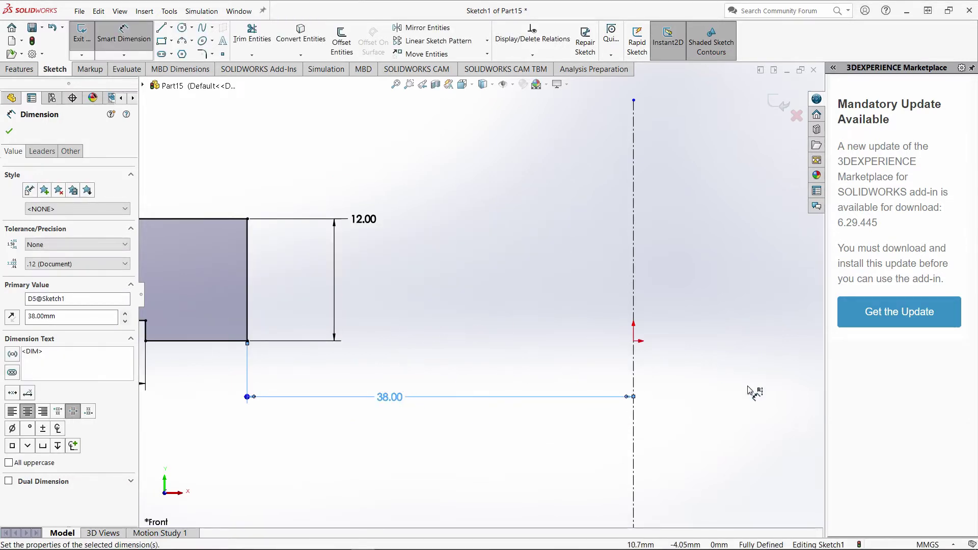
pyautogui.click(935, 544)
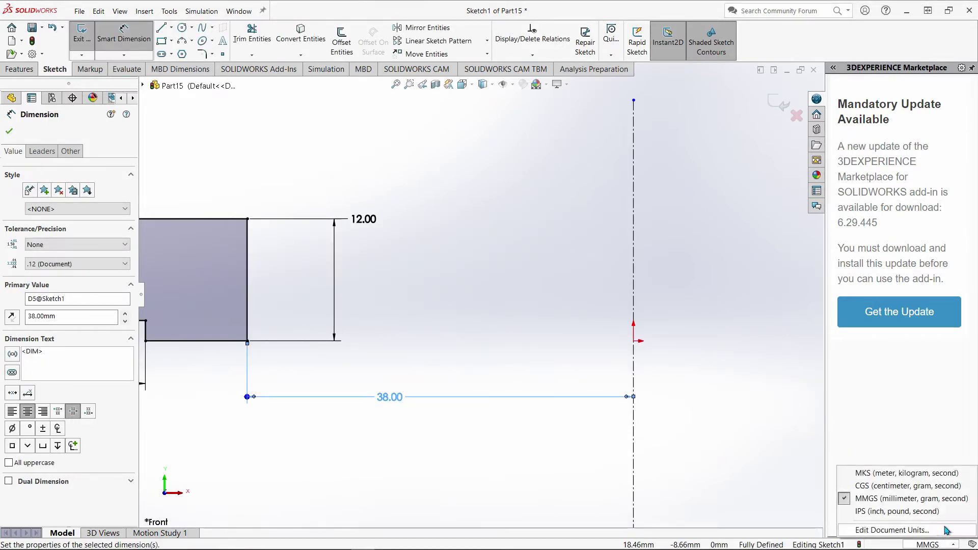
pyautogui.click(500, 330)
# - Extend the upper end of the centerline through the origin to about 50.5 mm above the origin
pyautogui.scroll(5, 499, 331)
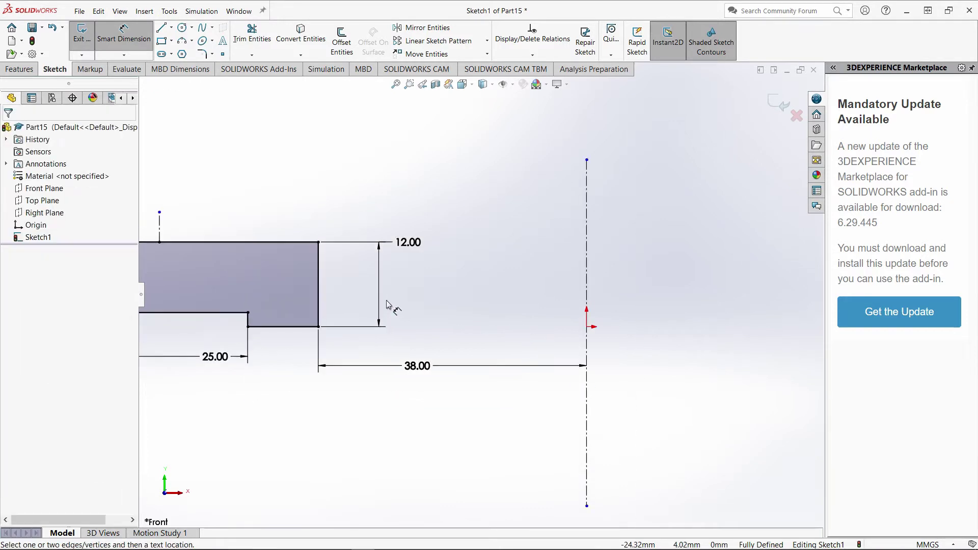
pyautogui.click(542, 217)
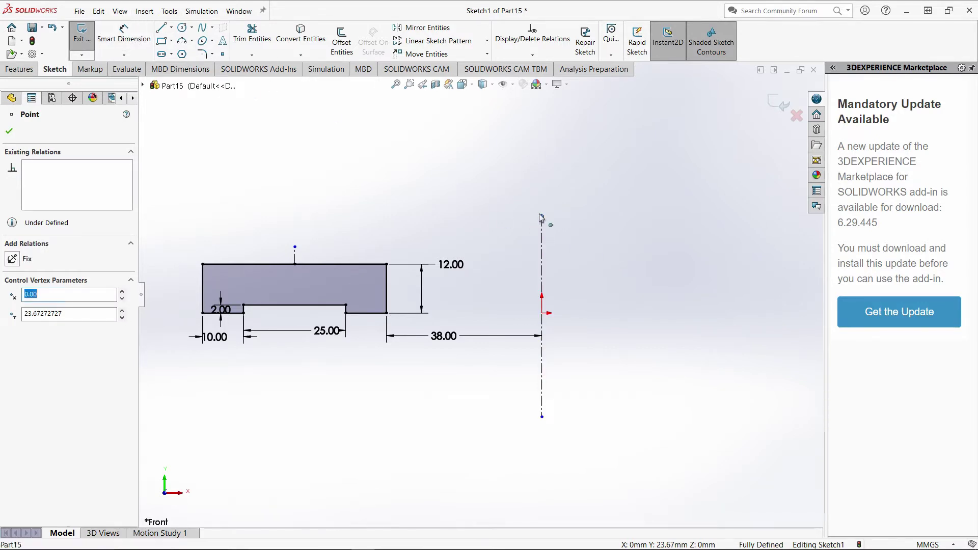
pyautogui.moveTo(539, 213); pyautogui.dragTo(544, 108)
pyautogui.click(446, 194)
pyautogui.scroll(2, 427, 238)
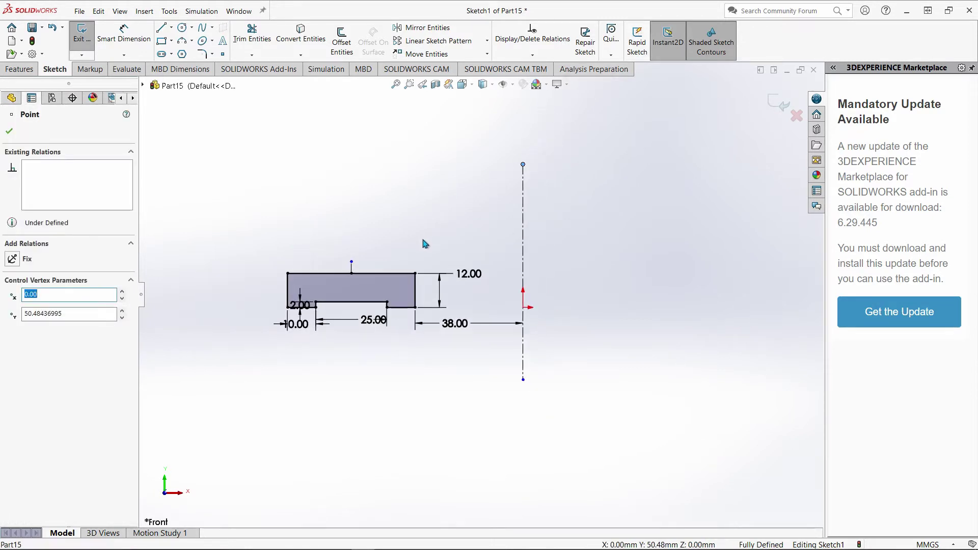
# - Sketch an arm outline from the foot's inner top corner, up about 24 mm, across to the centerline, and back down to the foot's top edge
pyautogui.click(162, 29)
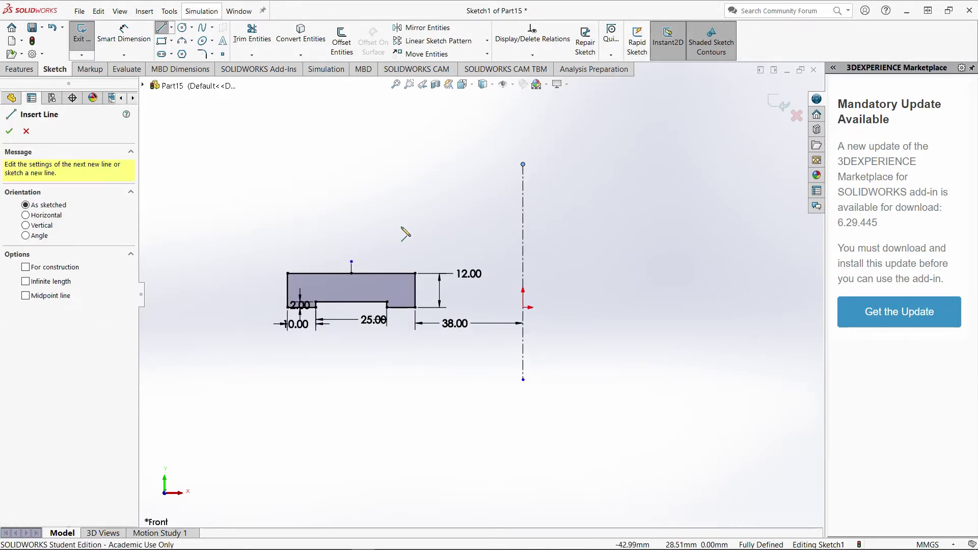
pyautogui.click(415, 274)
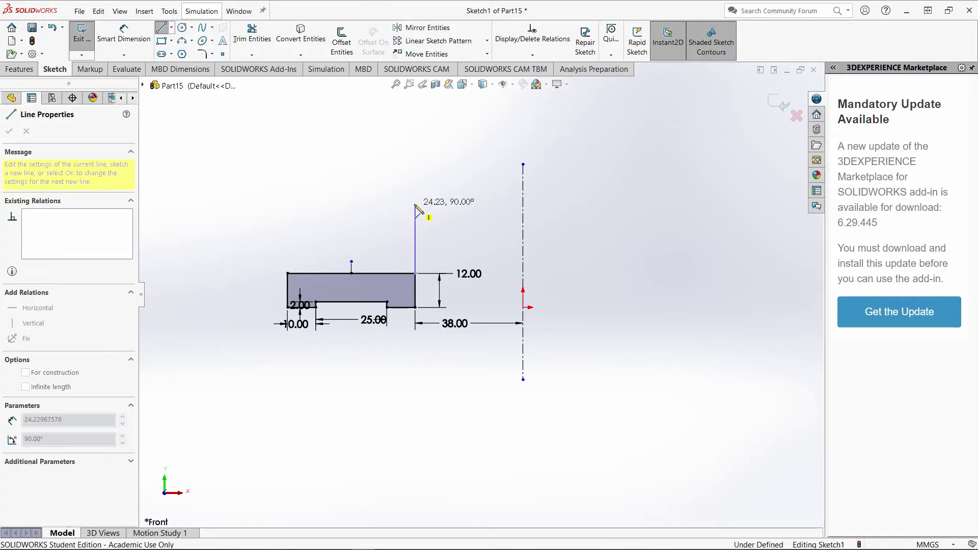
pyautogui.click(415, 204)
pyautogui.click(523, 205)
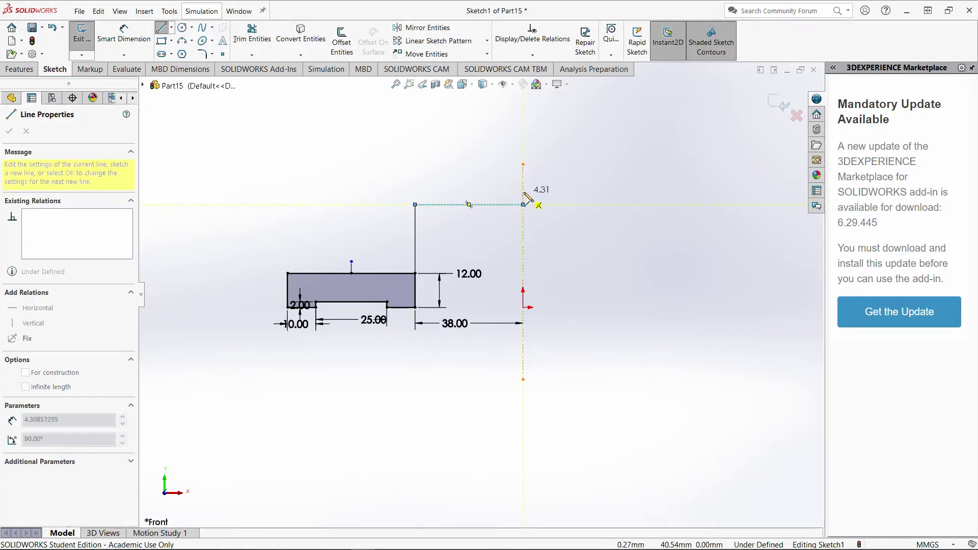
pyautogui.click(524, 189)
pyautogui.click(402, 186)
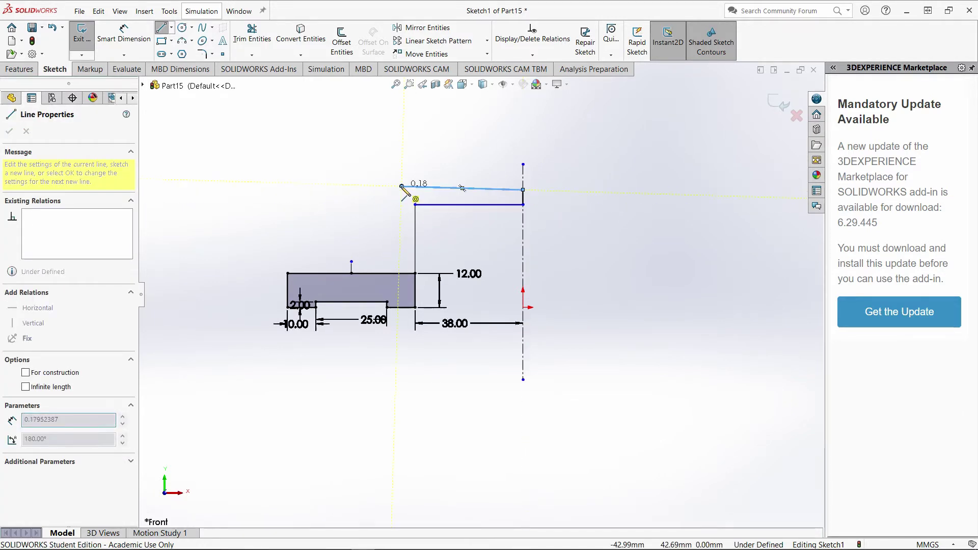
pyautogui.click(402, 274)
pyautogui.press('Escape')
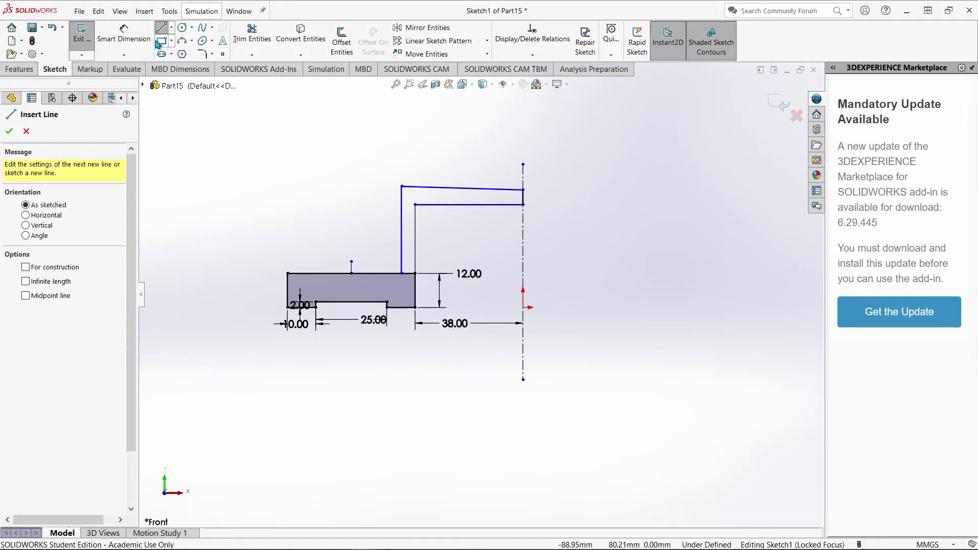
# - Make the arm outline's slanted top line horizontal
pyautogui.click(124, 35)
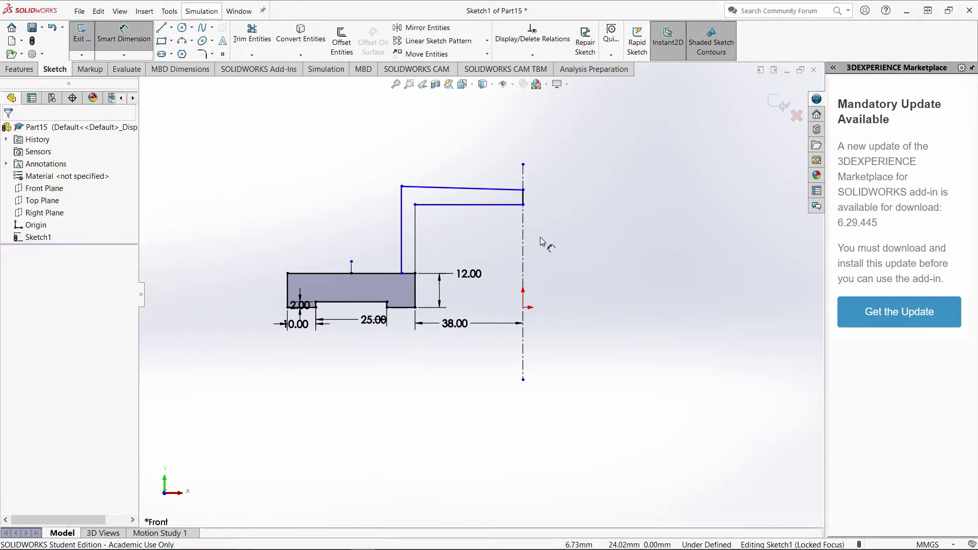
pyautogui.click(124, 35)
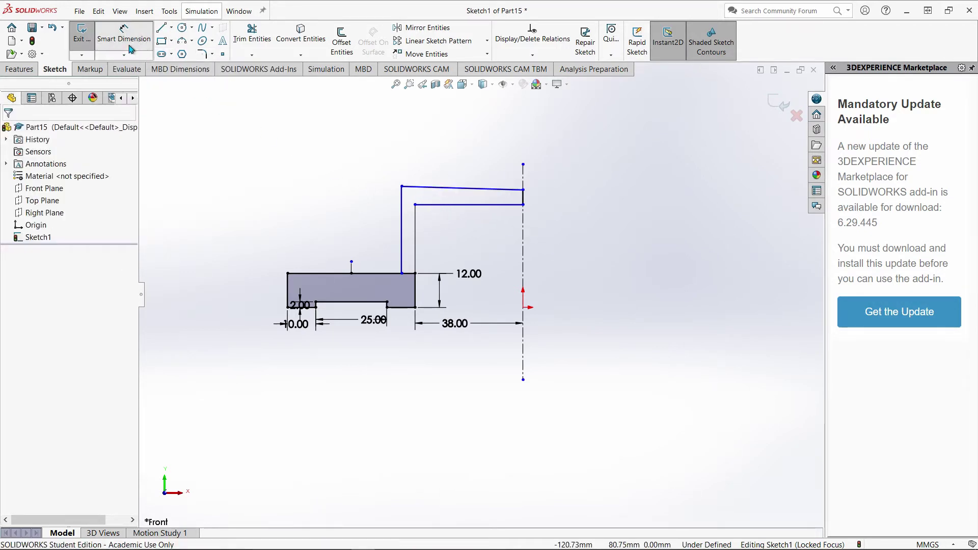
pyautogui.click(466, 194)
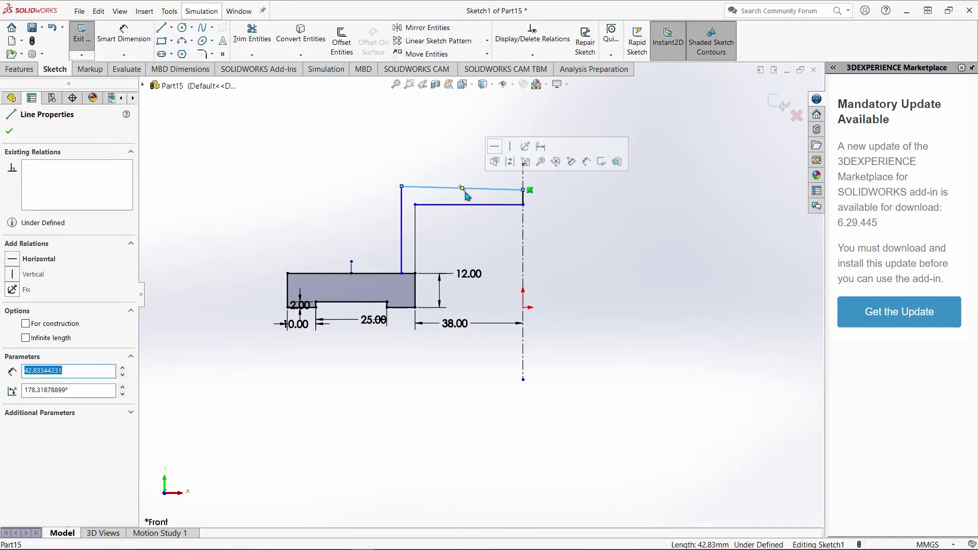
pyautogui.click(496, 148)
pyautogui.click(336, 197)
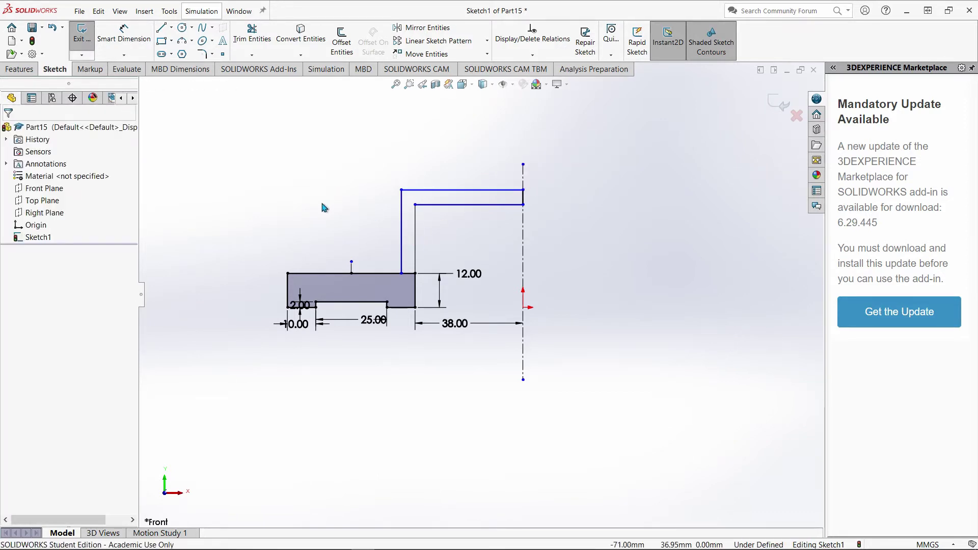
# - Check the reference drawing in Paint 3D, return to SOLIDWORKS, and dimension the thickness of the arm's horizontal part as 10 mm
pyautogui.click(386, 540)
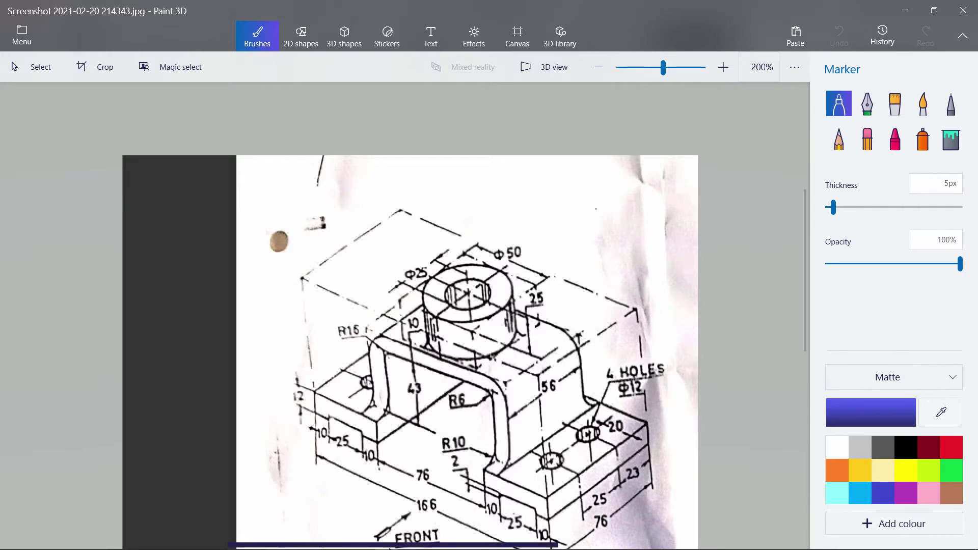
pyautogui.moveTo(375, 544)
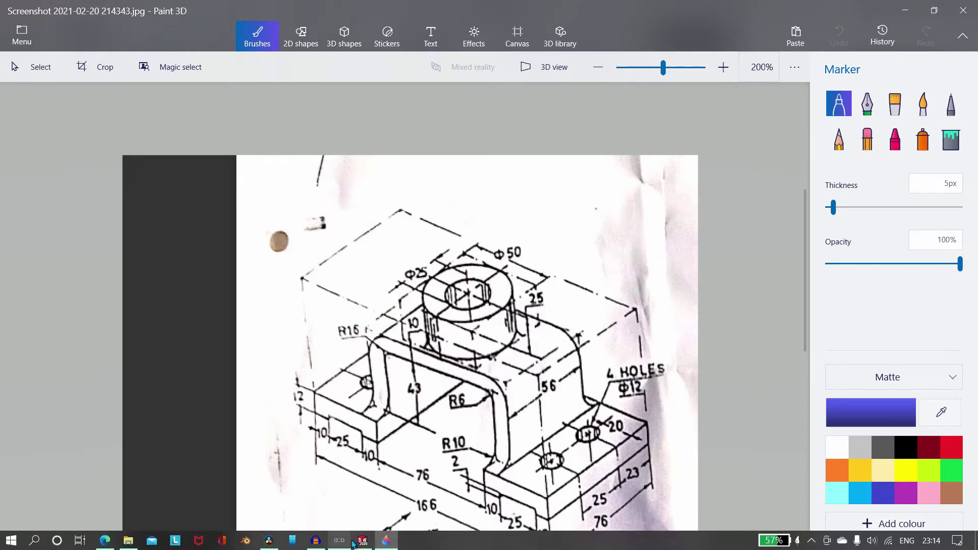
pyautogui.click(372, 544)
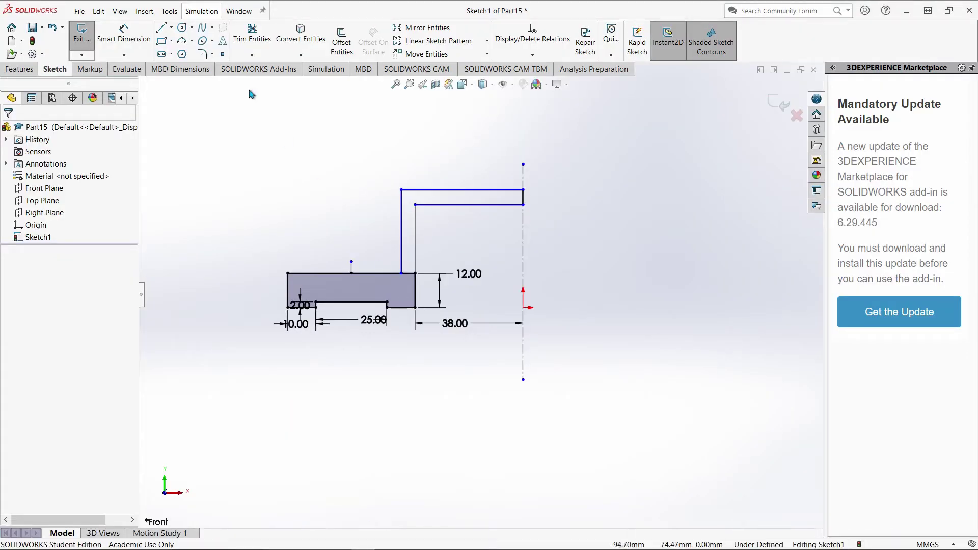
pyautogui.click(124, 36)
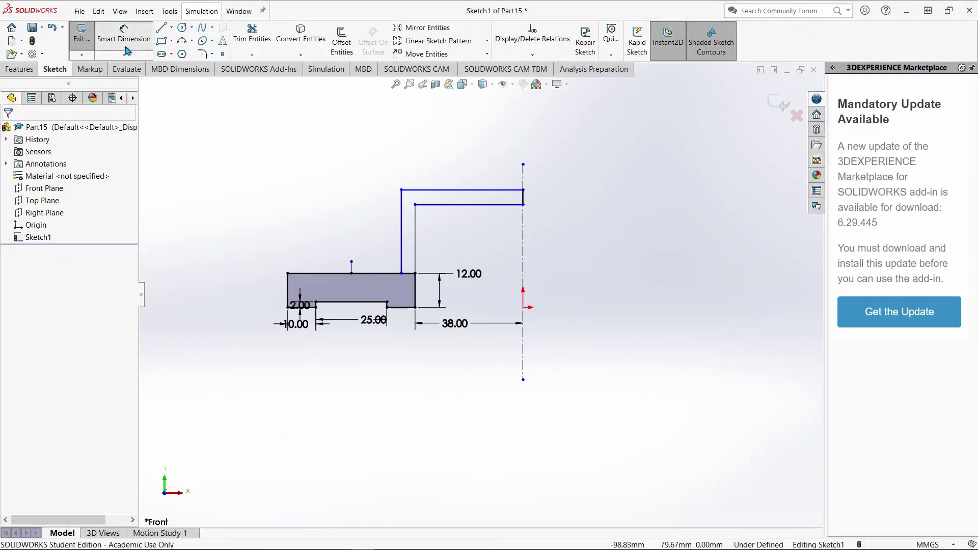
pyautogui.click(486, 205)
pyautogui.click(488, 189)
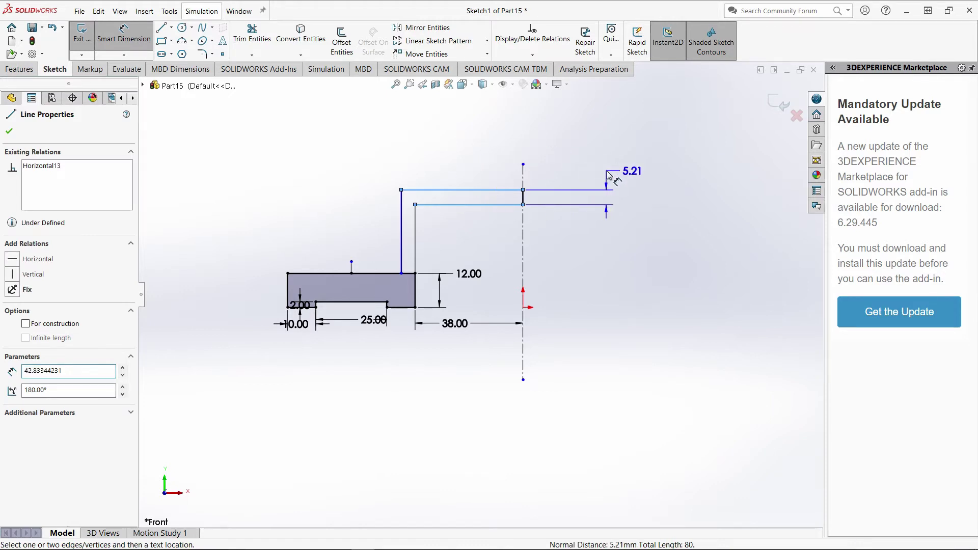
pyautogui.click(607, 176)
pyautogui.press('Return')
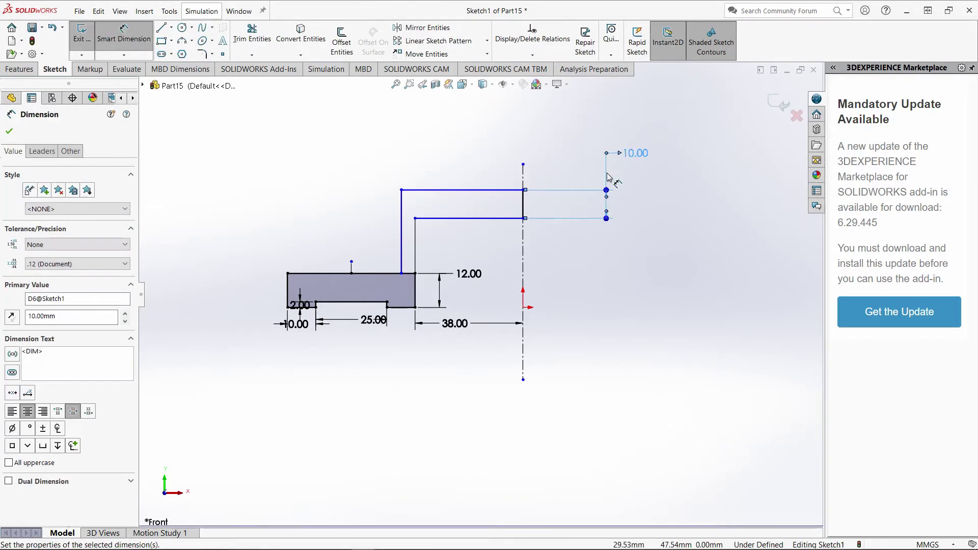
pyautogui.click(427, 218)
pyautogui.click(385, 264)
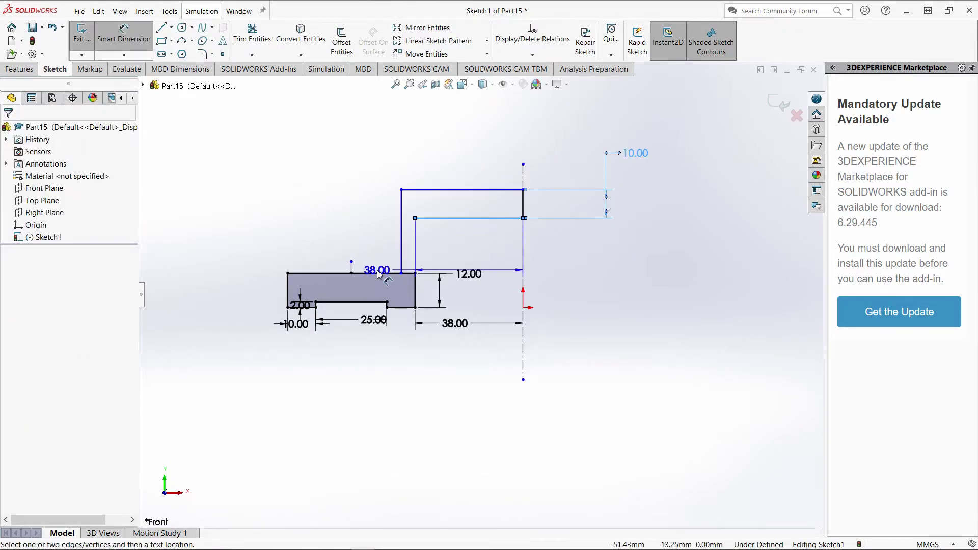
pyautogui.click(577, 224)
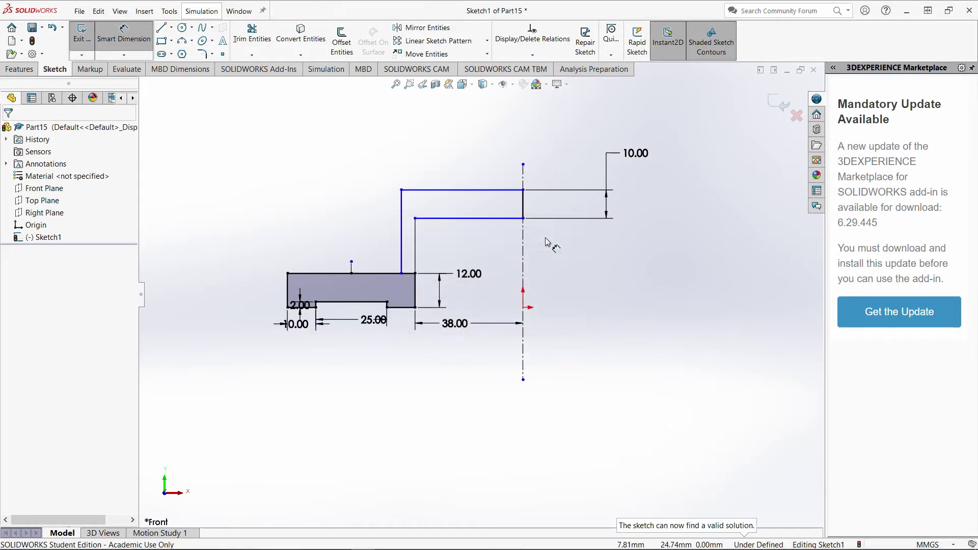
# - Dimension the vertical distance from the foot's top edge to the underside of the arm's horizontal part as 48 mm
pyautogui.click(454, 224)
pyautogui.click(391, 275)
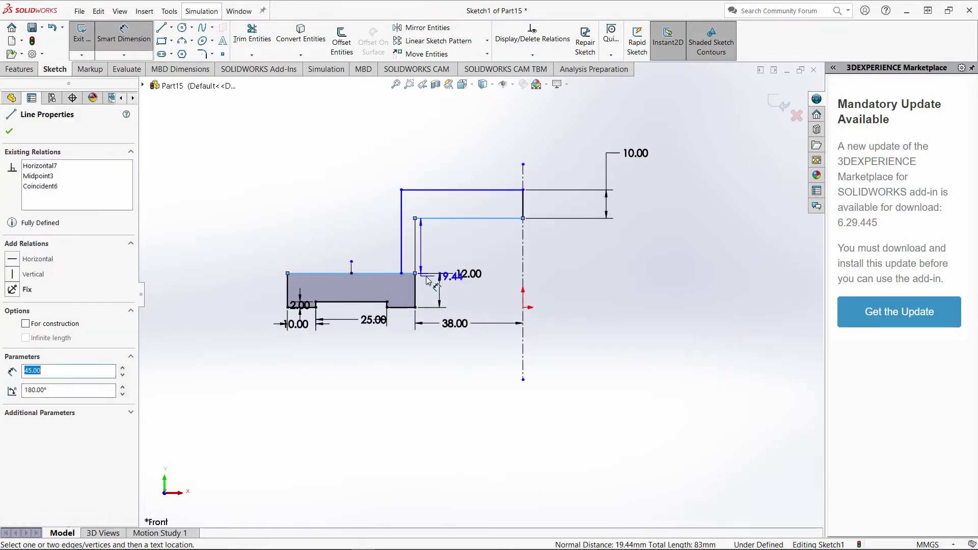
pyautogui.click(604, 276)
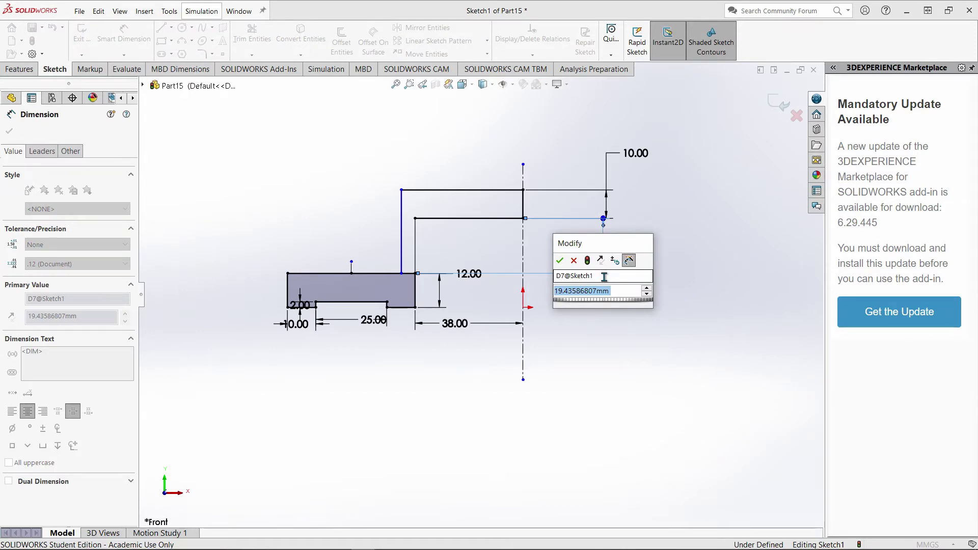
pyautogui.write('48')
pyautogui.press('Return')
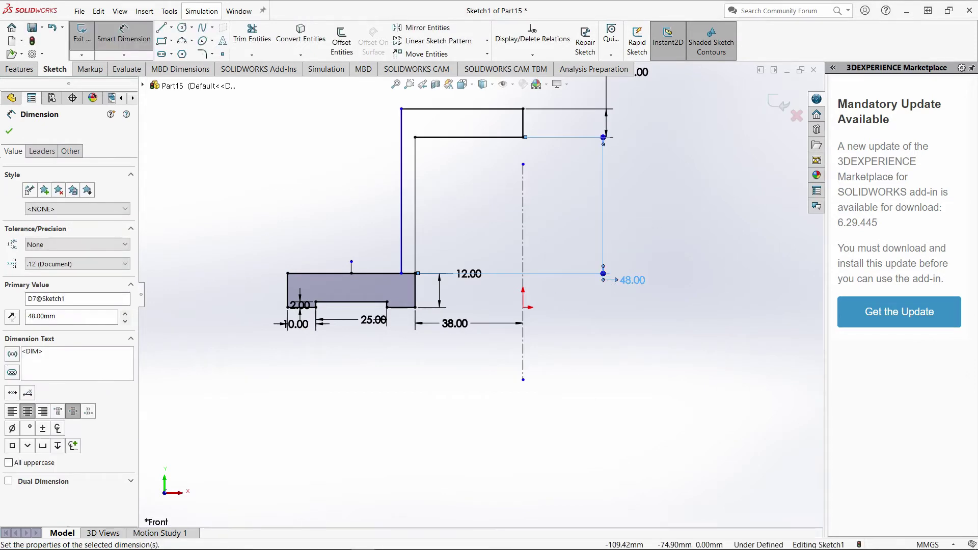
# - Check the reference drawing in Paint 3D, return to SOLIDWORKS, and set the arm's clearance height above the foot to 43 mm
pyautogui.click(386, 542)
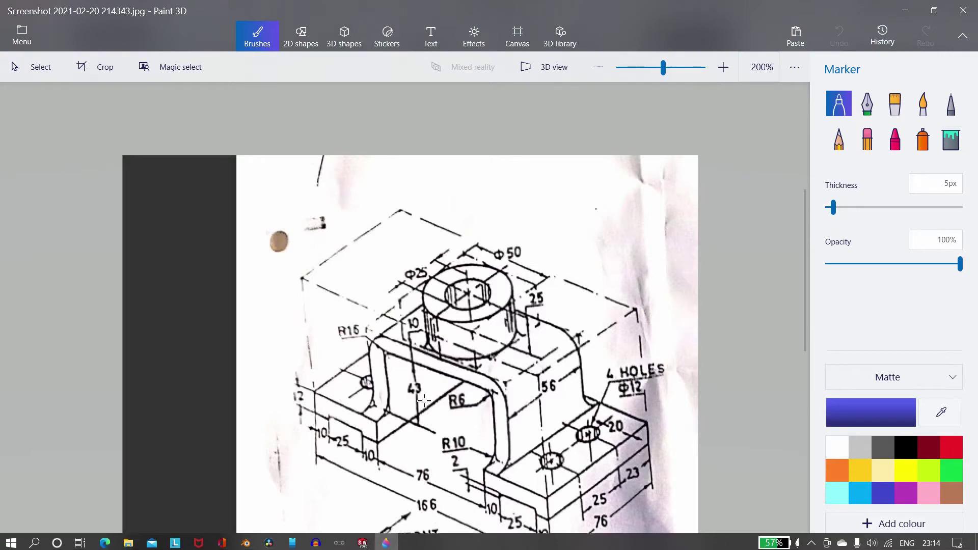
pyautogui.click(363, 542)
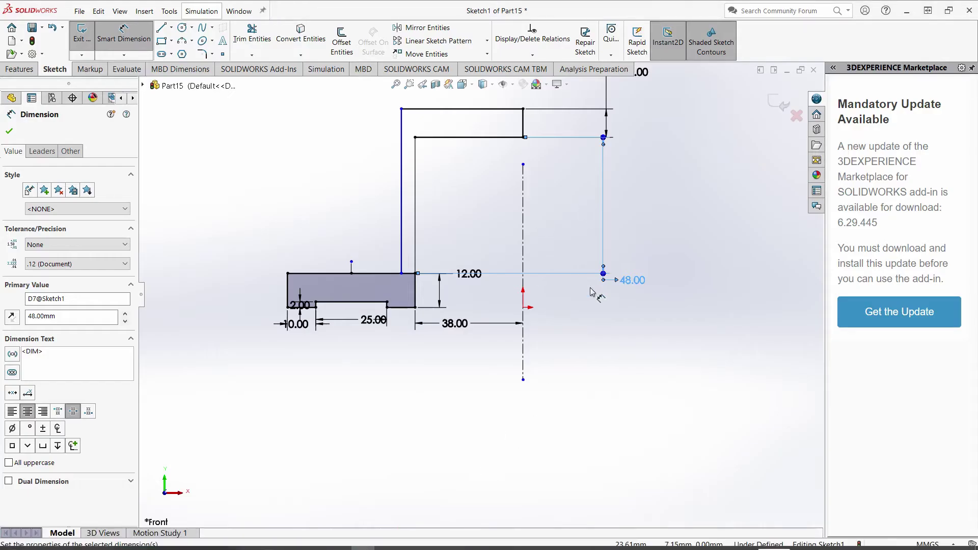
pyautogui.doubleClick(631, 280)
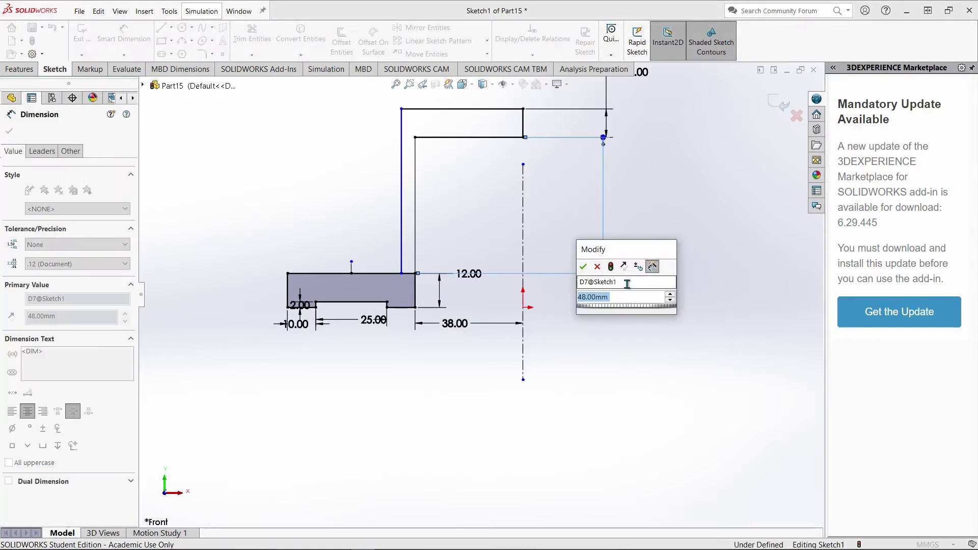
pyautogui.write('43')
pyautogui.press('Return')
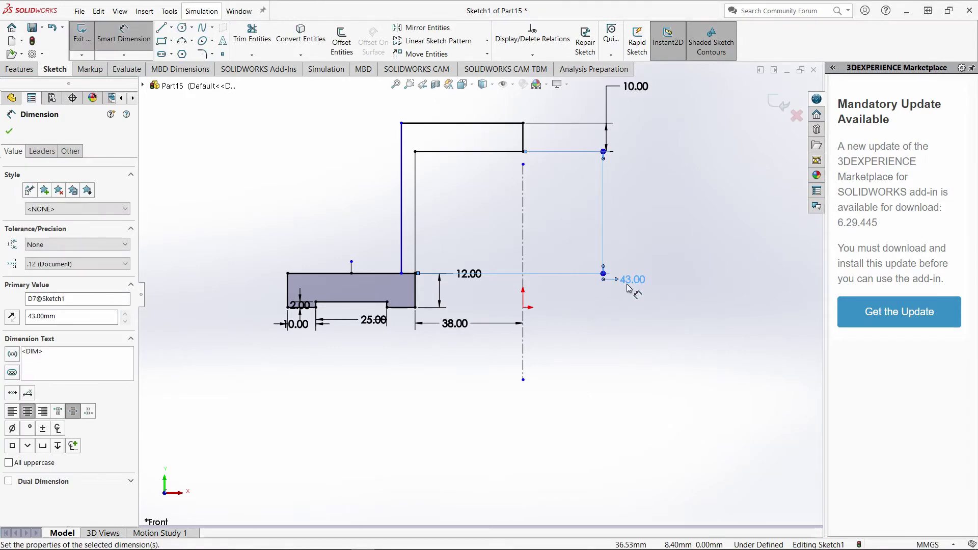
# - Dimension the thickness of the arm's vertical part as 10 mm
pyautogui.click(415, 227)
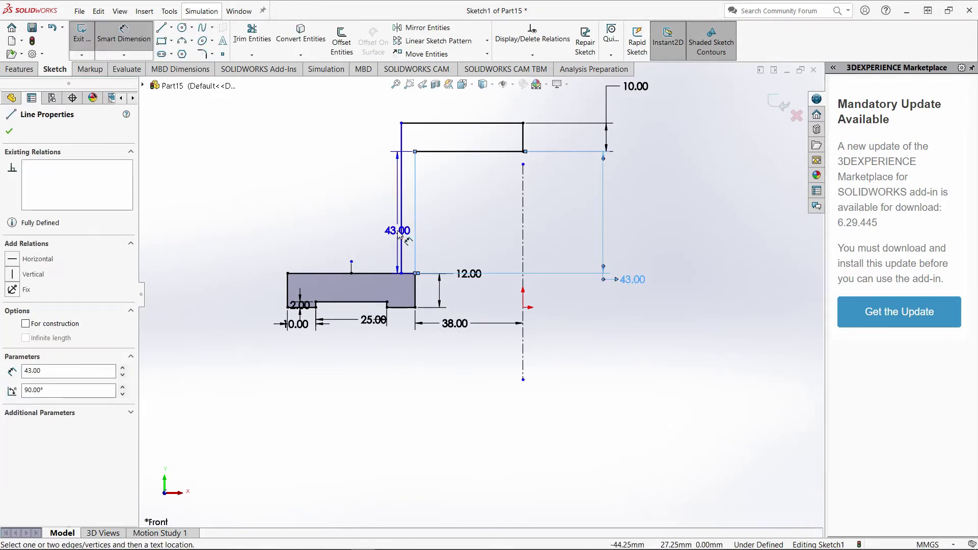
pyautogui.click(401, 227)
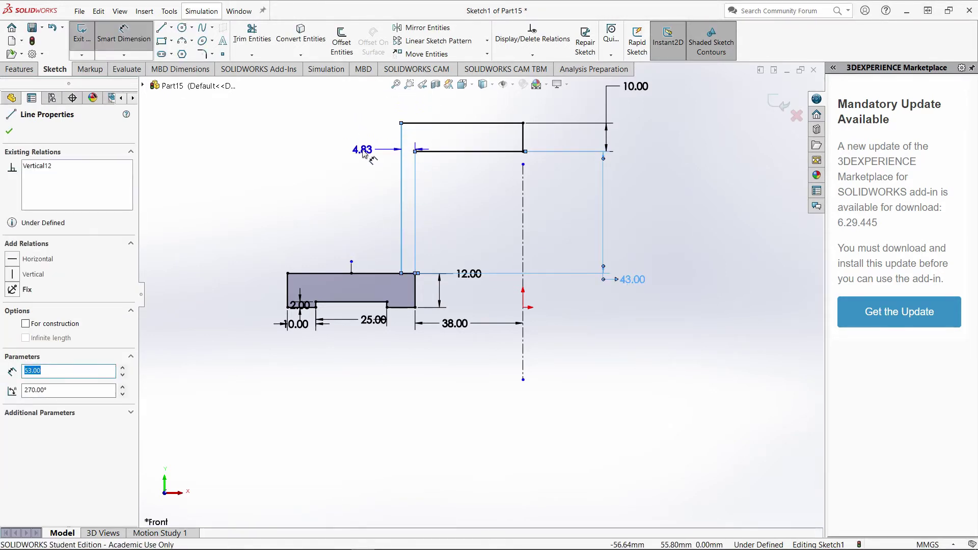
pyautogui.click(363, 153)
pyautogui.press('Return')
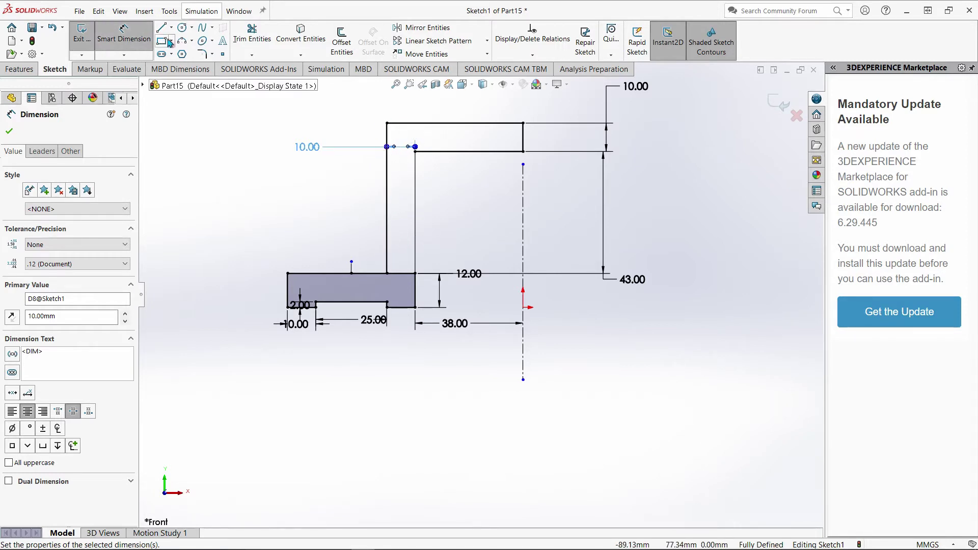
# - Round the arm's outer upper corner with a 16 mm sketch fillet
pyautogui.click(202, 54)
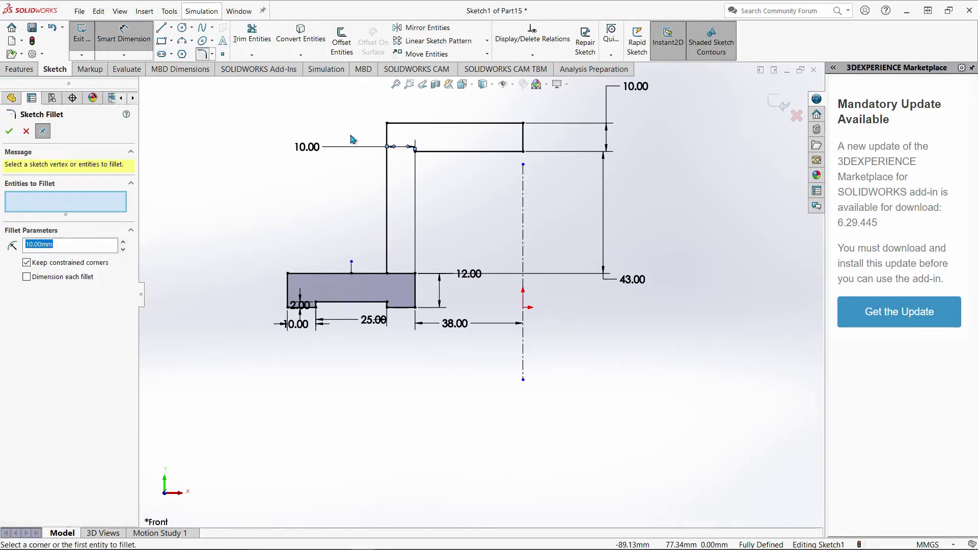
pyautogui.click(388, 124)
pyautogui.doubleClick(34, 245)
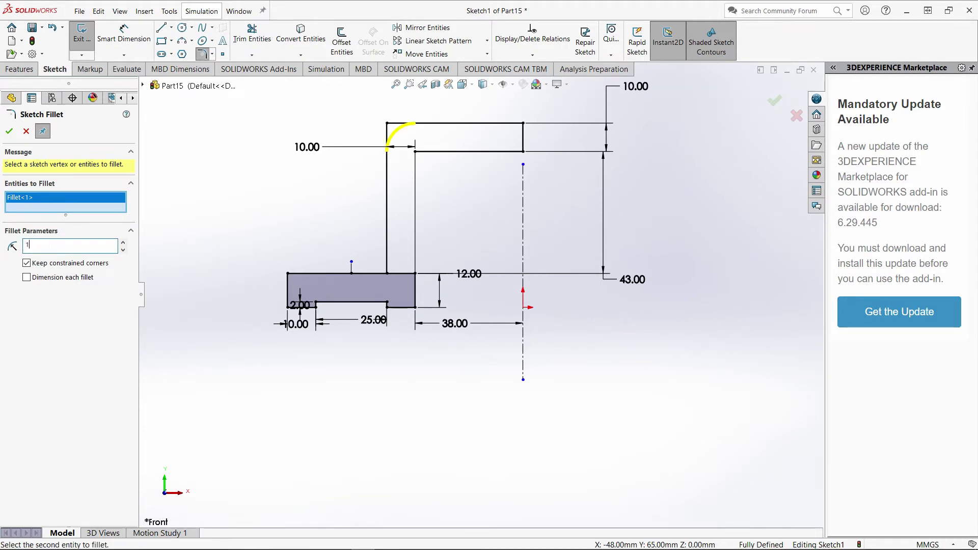
pyautogui.write('16')
pyautogui.press('Return')
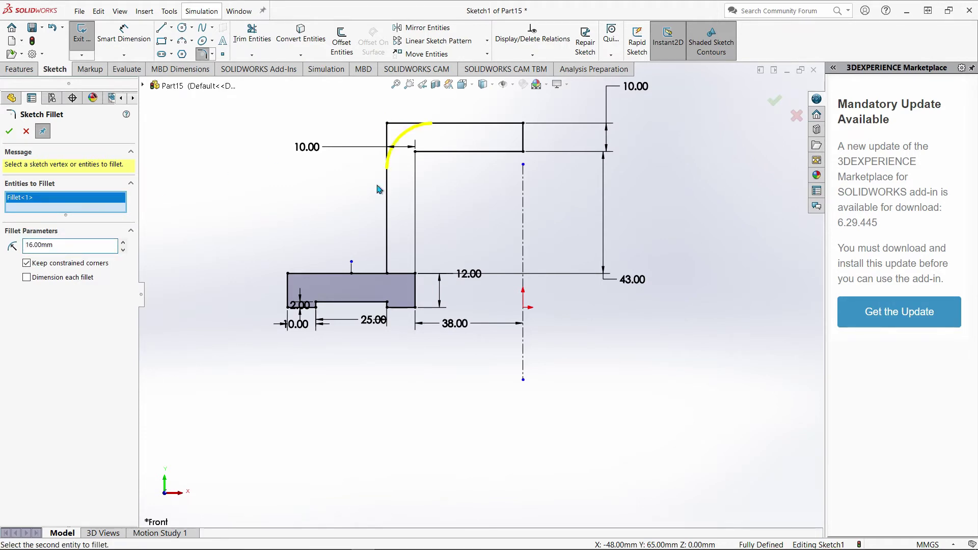
pyautogui.click(10, 131)
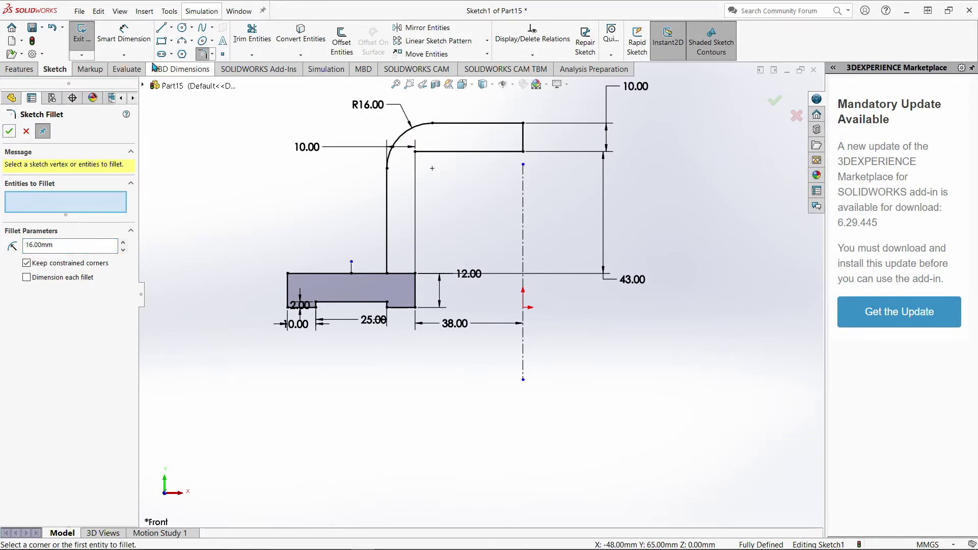
# - Round the arm's inner corner with a 6 mm sketch fillet, checking the radius against the reference drawing in Paint 3D
pyautogui.click(415, 152)
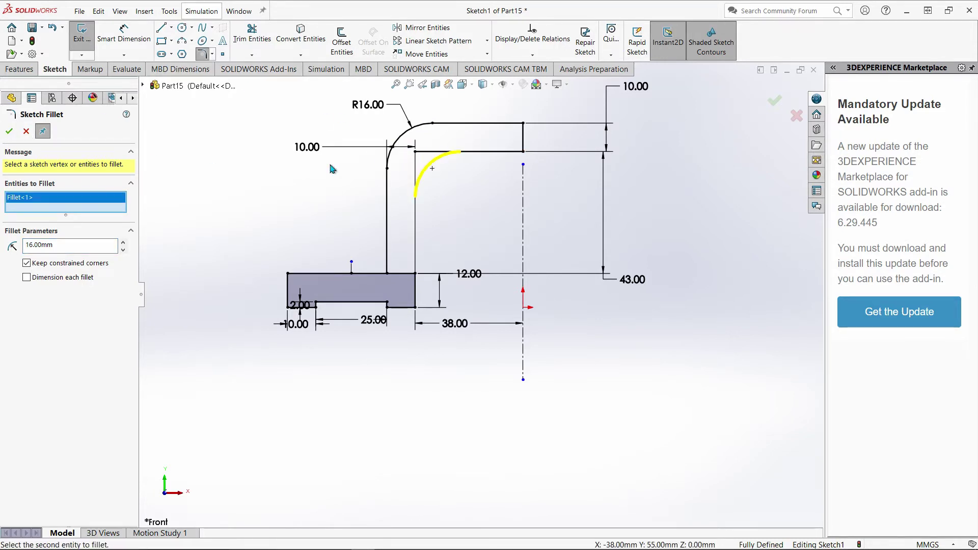
pyautogui.doubleClick(66, 247)
pyautogui.press('Return')
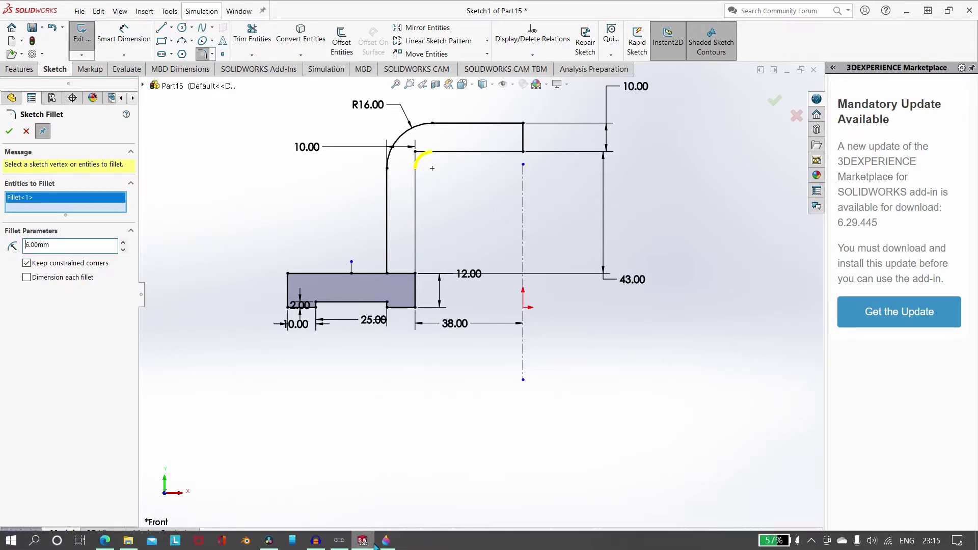
pyautogui.click(384, 541)
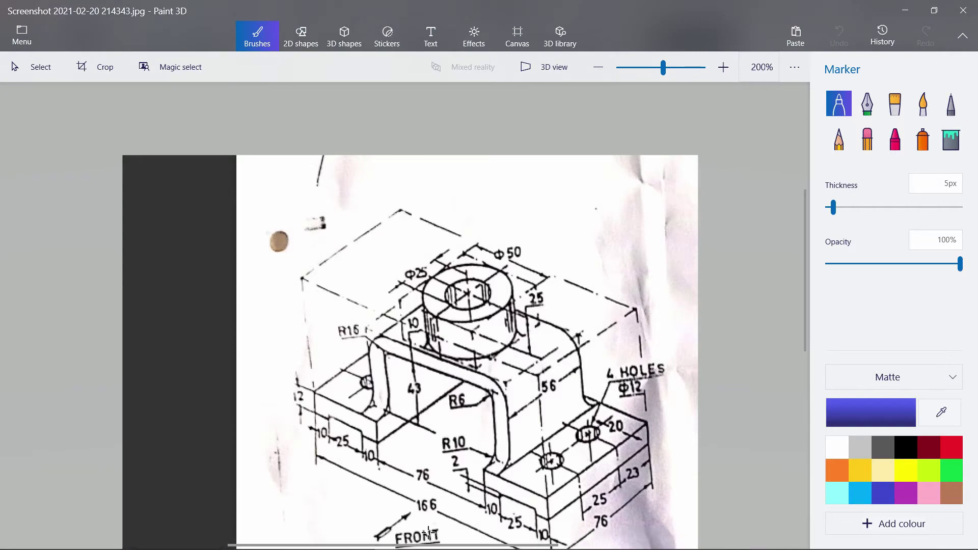
pyautogui.click(363, 541)
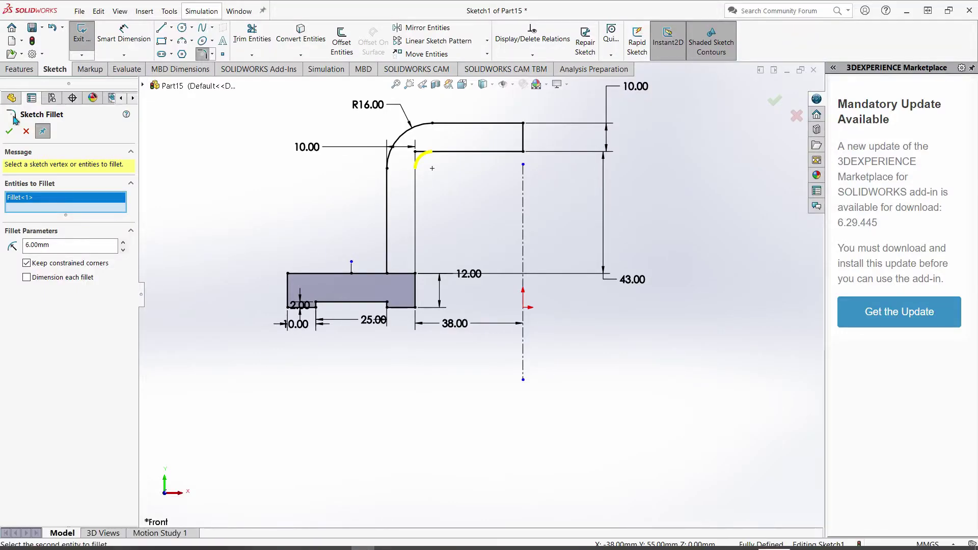
pyautogui.click(9, 131)
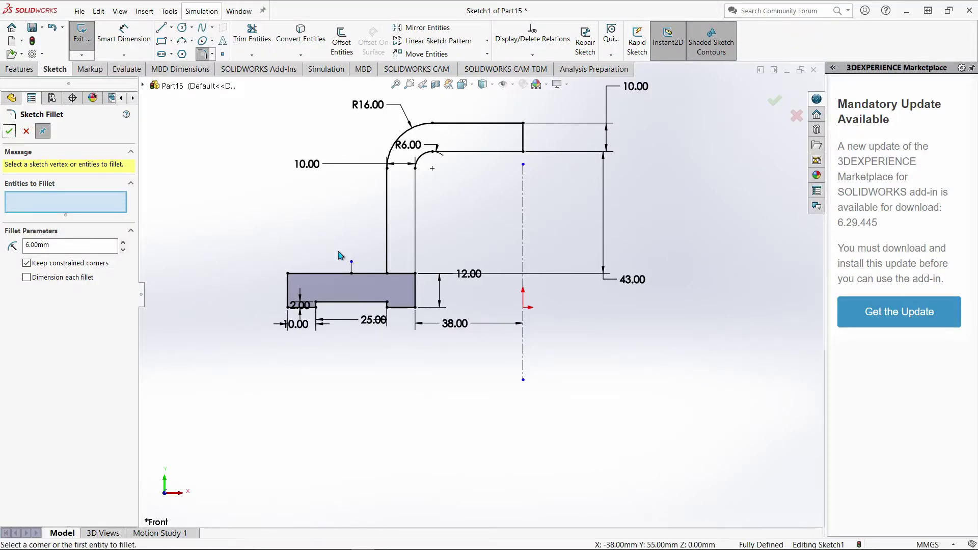
# - Trim away the foot's top edge, both beneath the arm's vertical part and along the exposed stretch outside it
pyautogui.click(241, 51)
pyautogui.scroll(-2, 393, 274)
pyautogui.moveTo(408, 256); pyautogui.dragTo(408, 276)
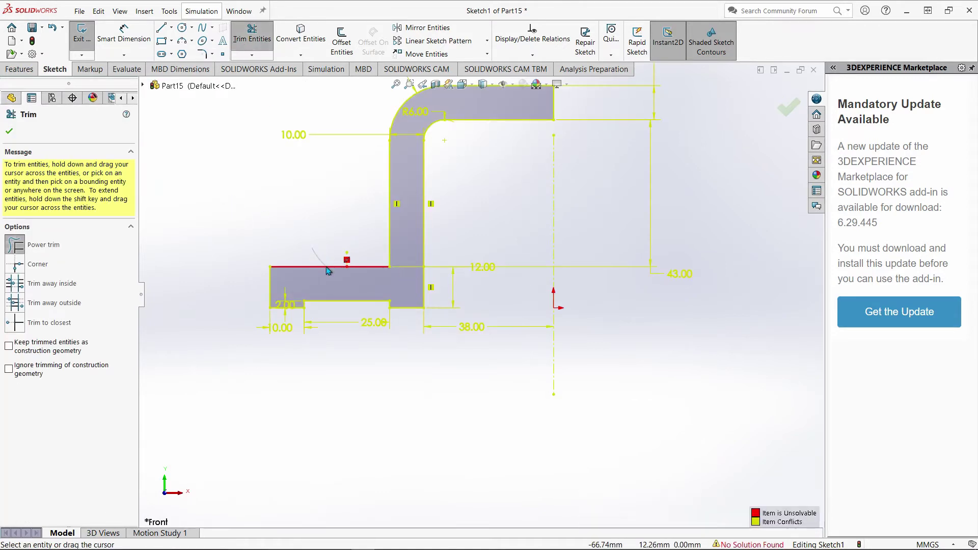
pyautogui.moveTo(315, 256); pyautogui.dragTo(318, 275)
pyautogui.moveTo(371, 253); pyautogui.dragTo(374, 278)
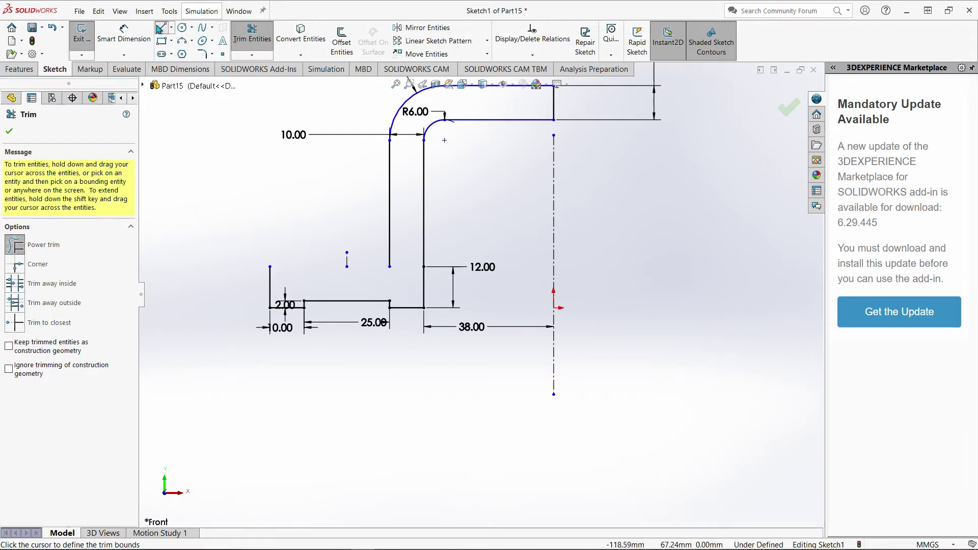
# - Redraw the foot's top edge as a line from the arm's outer lower endpoint to the foot's outer upper corner
pyautogui.click(161, 28)
pyautogui.click(390, 266)
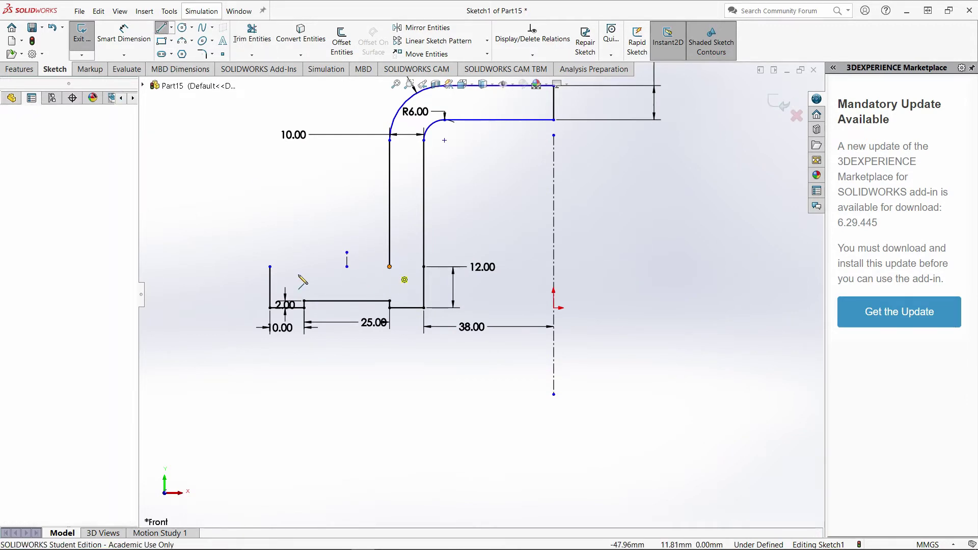
pyautogui.click(270, 267)
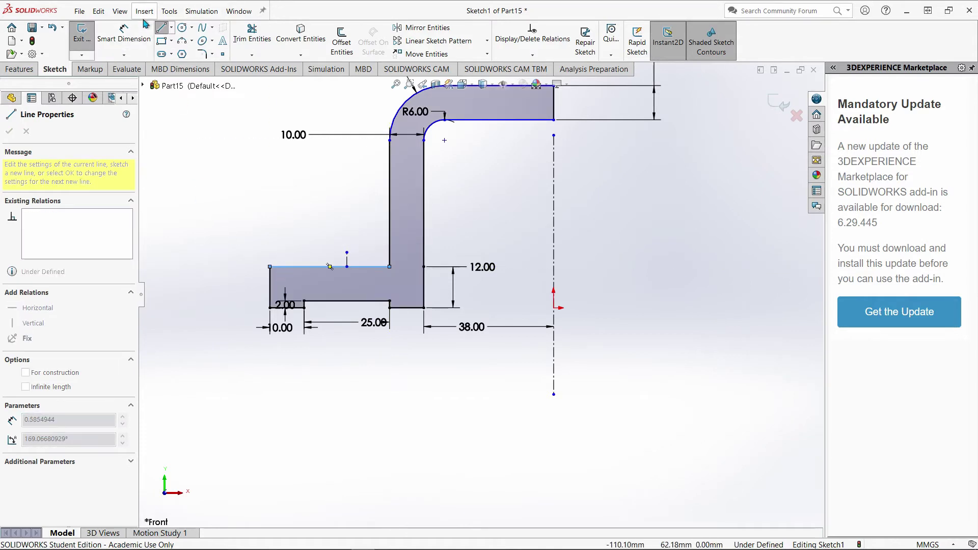
pyautogui.press('Escape')
pyautogui.press('Escape')
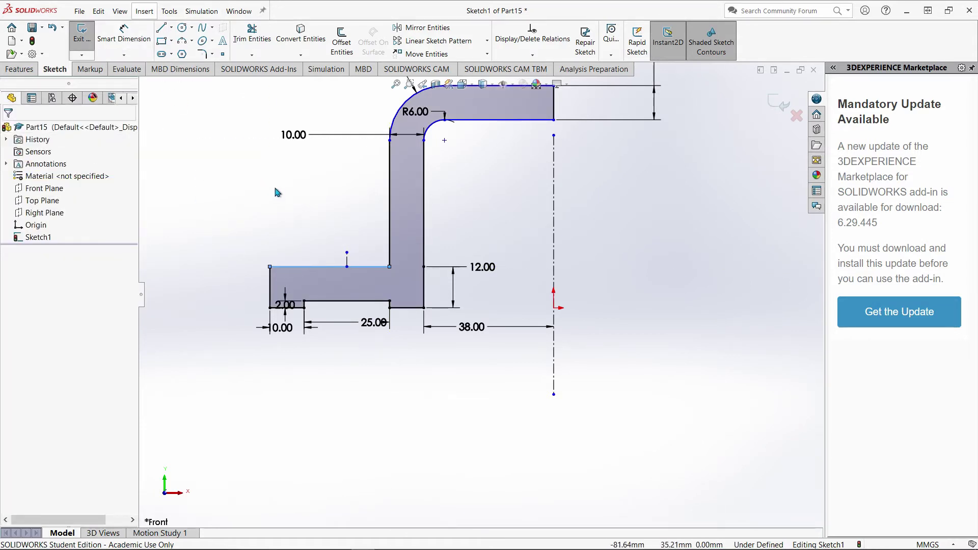
# - Move the arm's top edge slightly upward by its fillet endpoint to test the profile's freedom
pyautogui.moveTo(283, 222)
pyautogui.mouseDown(button='middle')
pyautogui.moveTo(293, 234)
pyautogui.moveTo(283, 222)
pyautogui.mouseUp(button='middle')
pyautogui.scroll(2, 355, 178)
pyautogui.scroll(-3, 453, 173)
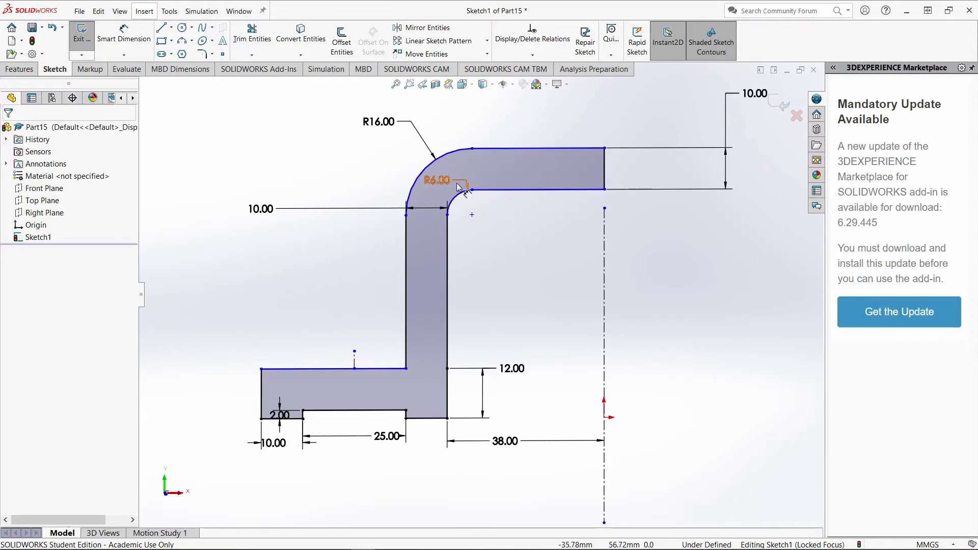
pyautogui.click(531, 148)
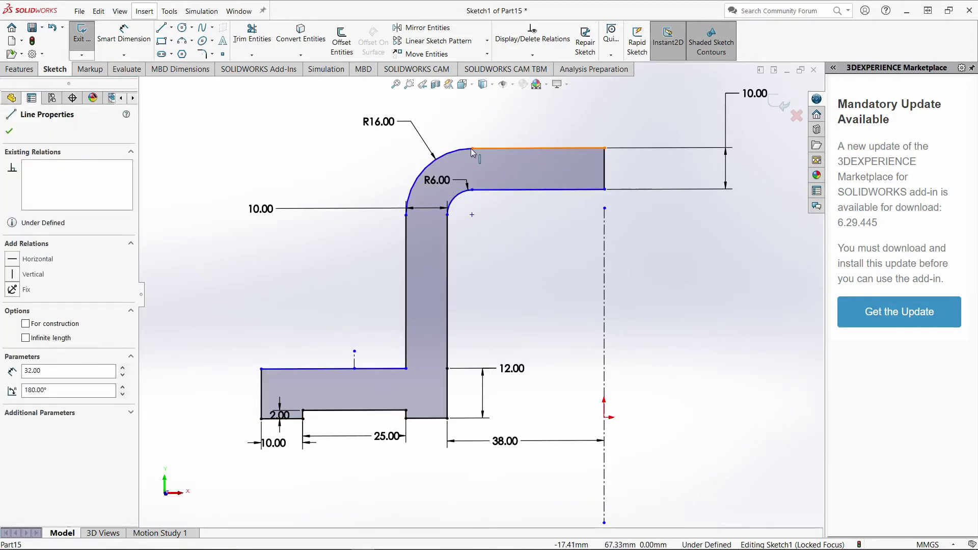
pyautogui.moveTo(471, 149)
pyautogui.mouseDown()
pyautogui.moveTo(468, 139)
pyautogui.moveTo(447, 141)
pyautogui.moveTo(447, 170)
pyautogui.moveTo(447, 135)
pyautogui.moveTo(454, 156)
pyautogui.moveTo(462, 140)
pyautogui.moveTo(463, 149)
pyautogui.mouseUp()
pyautogui.click(531, 310)
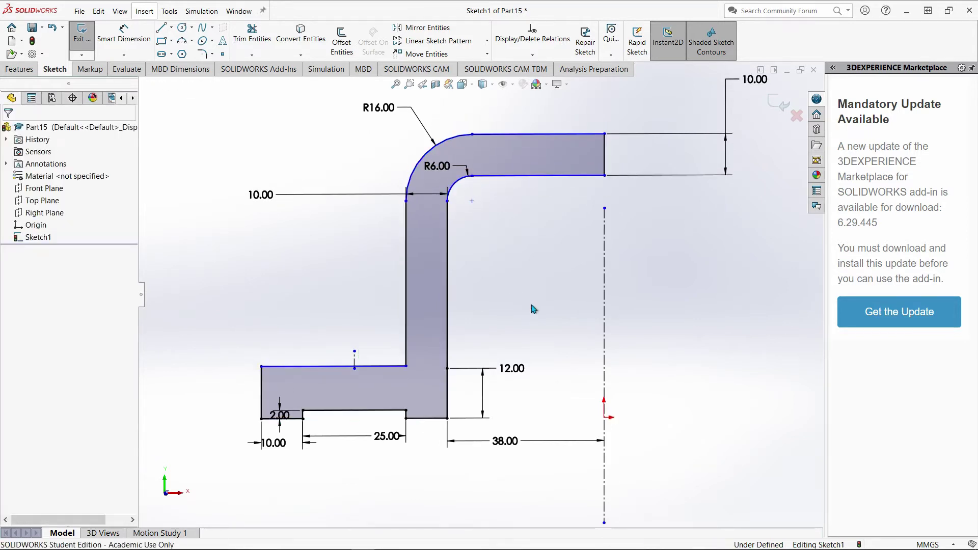
# - Make the foot's top edge coincident with the 12 mm height point on the arm's inner vertical line
pyautogui.click(390, 368)
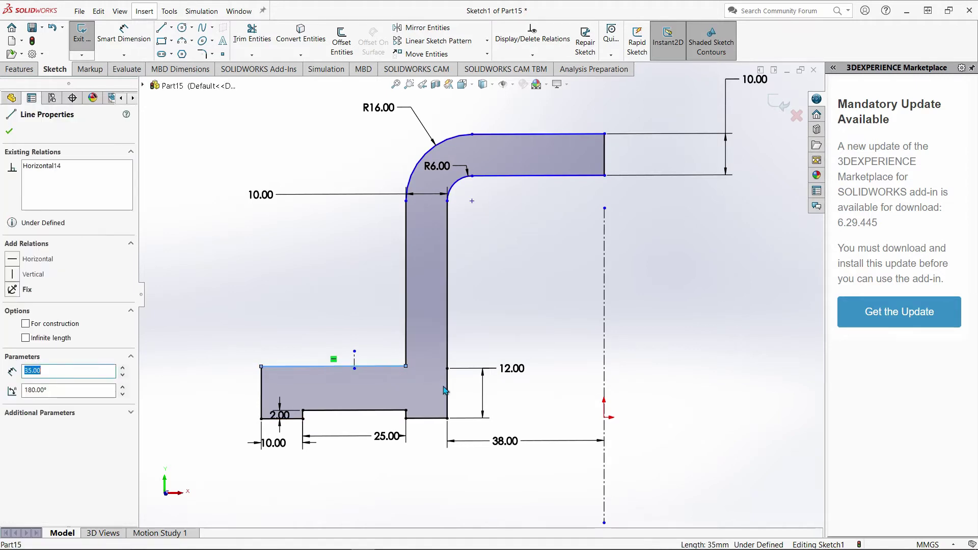
pyautogui.keyDown('ctrl'); pyautogui.click(448, 368); pyautogui.keyUp('ctrl')
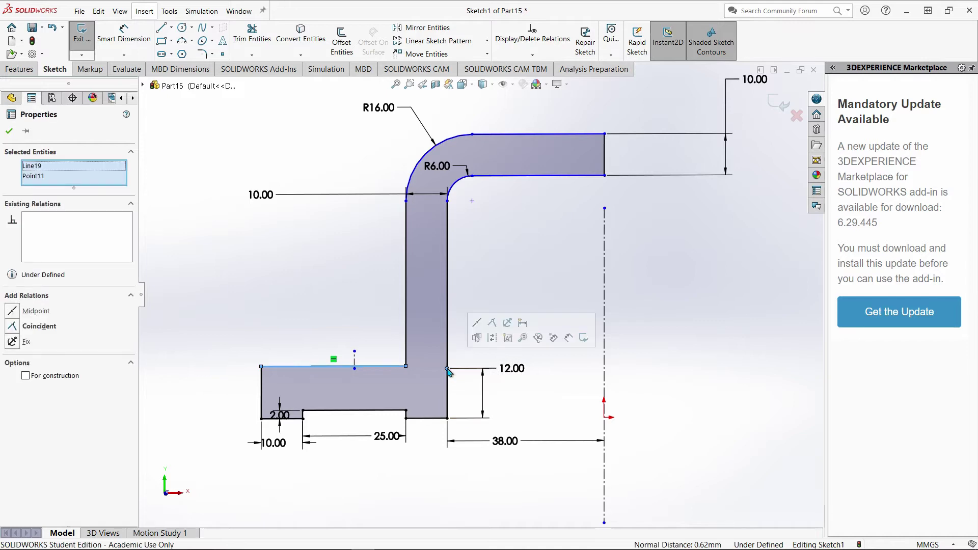
pyautogui.click(491, 326)
pyautogui.click(308, 232)
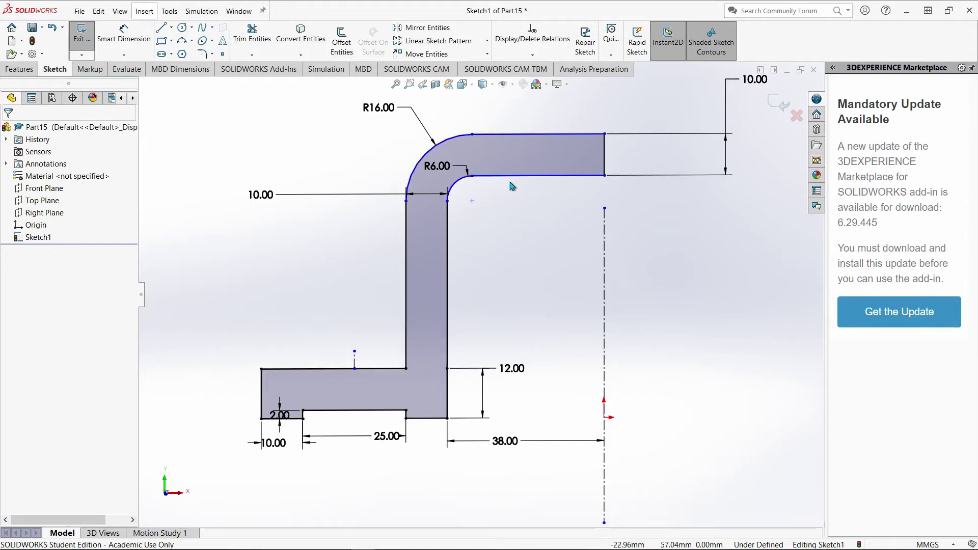
# - Dimension the distance from the foot's redrawn top edge to the underside of the arm's horizontal part as 43 mm
pyautogui.moveTo(514, 177)
pyautogui.mouseDown()
pyautogui.moveTo(519, 194)
pyautogui.moveTo(518, 175)
pyautogui.mouseUp()
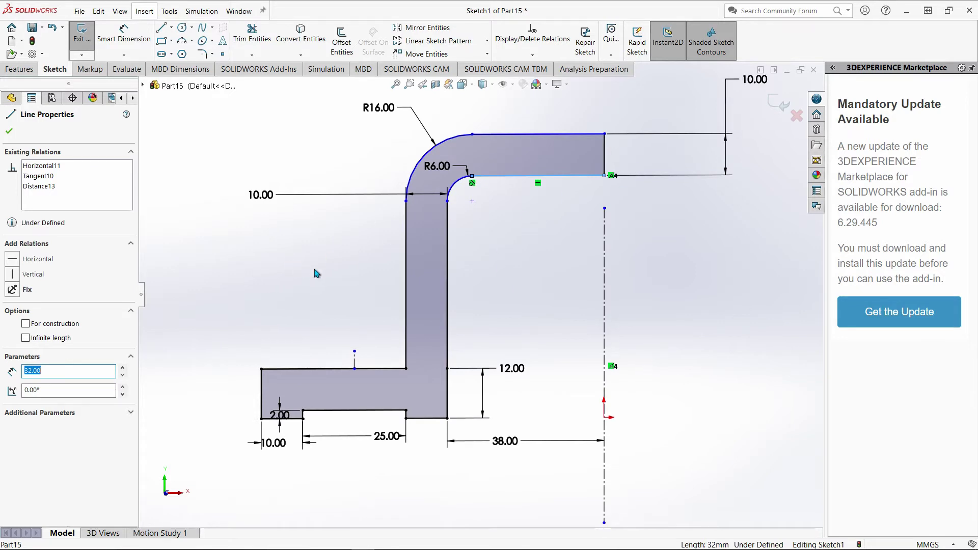
pyautogui.click(124, 35)
pyautogui.click(525, 177)
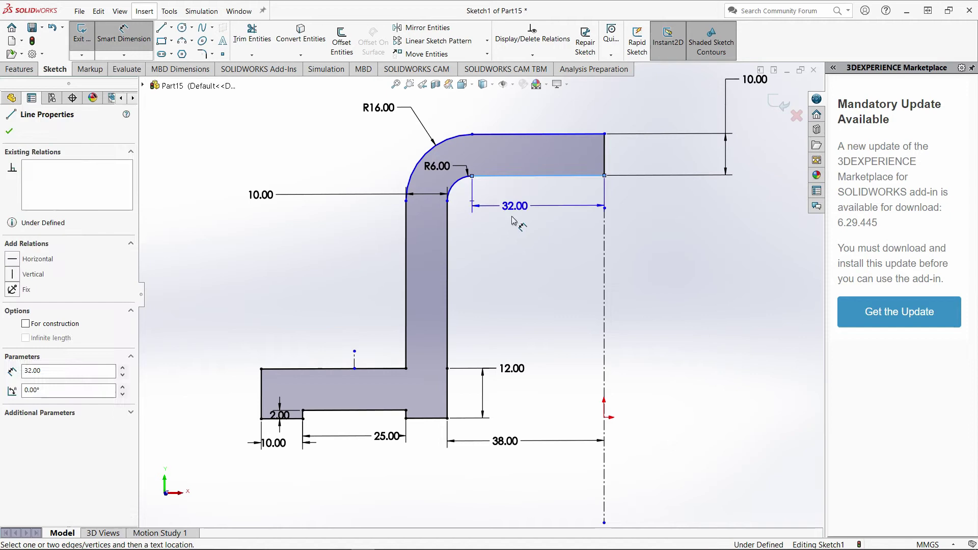
pyautogui.click(384, 369)
pyautogui.click(720, 338)
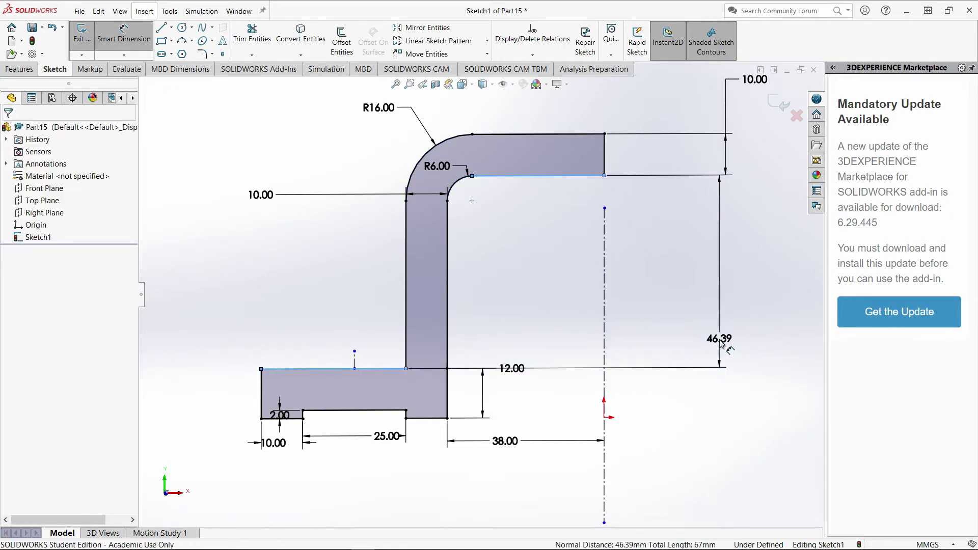
pyautogui.write('43')
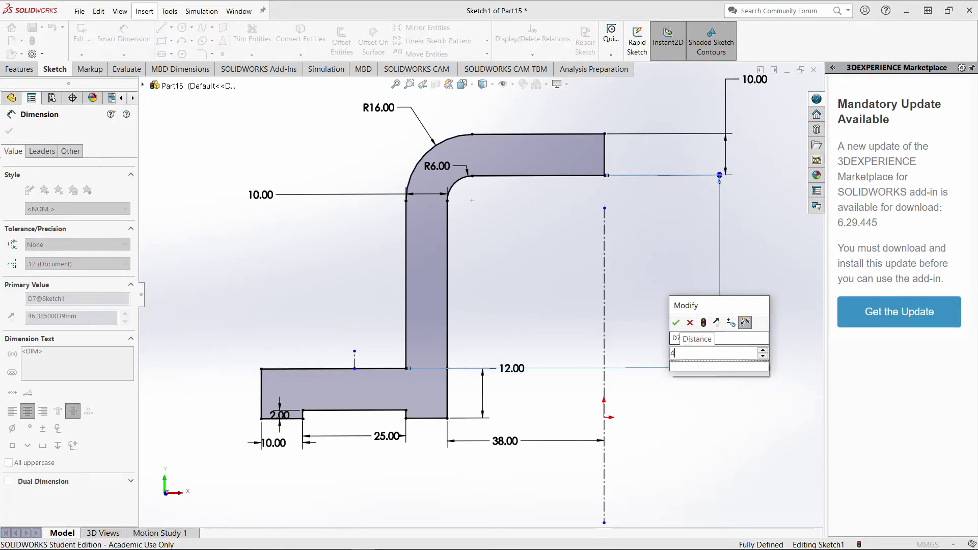
pyautogui.press('Return')
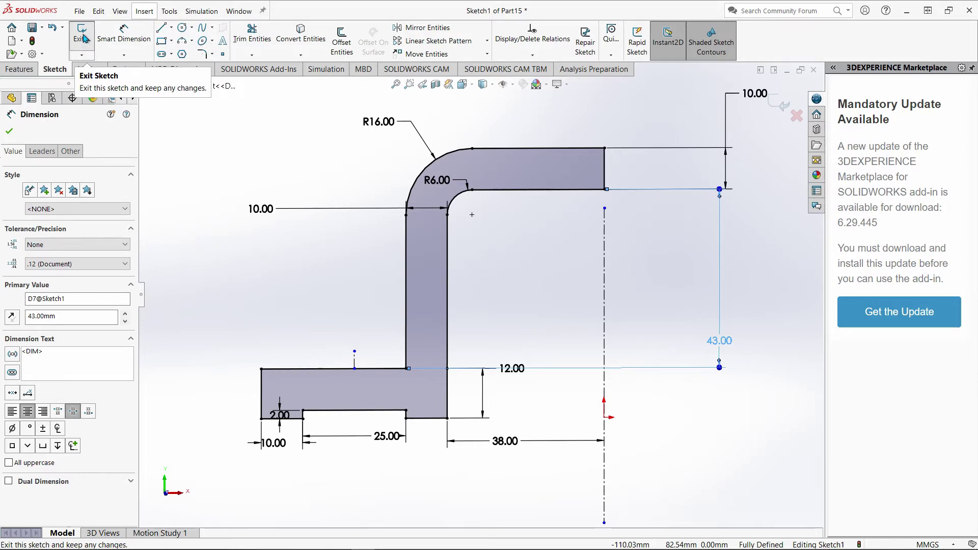
# - Finish the half-profile sketch and extrude it 76 mm with the Mid Plane end condition
pyautogui.click(83, 38)
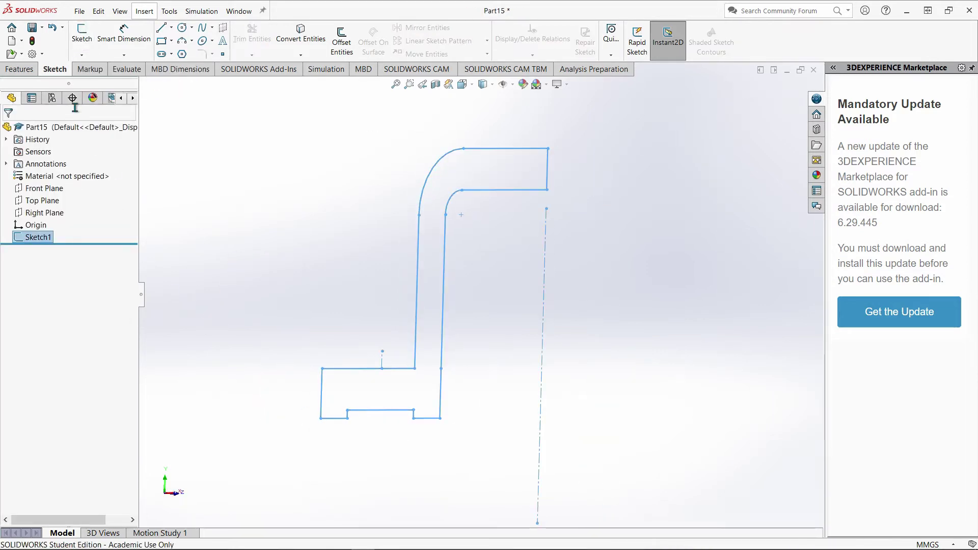
pyautogui.click(20, 69)
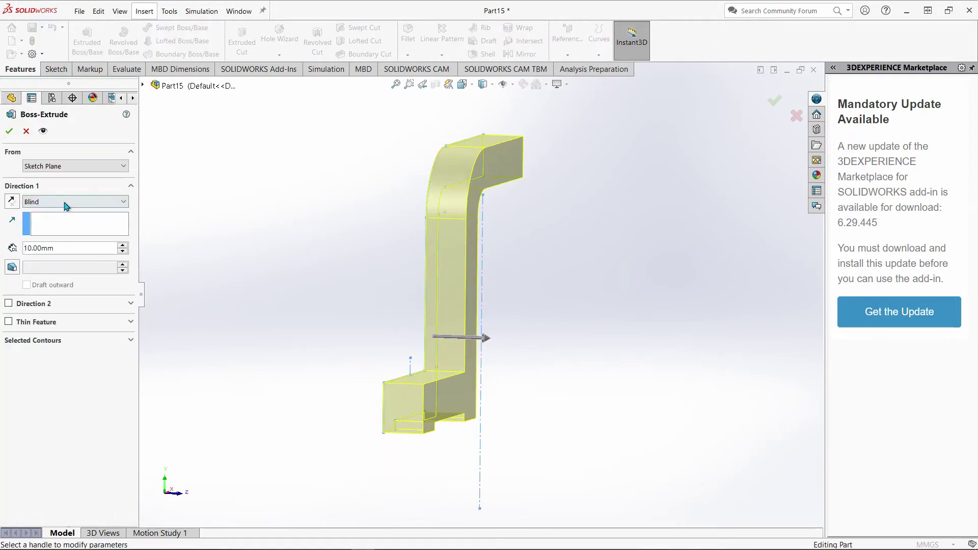
pyautogui.click(66, 201)
pyautogui.click(54, 261)
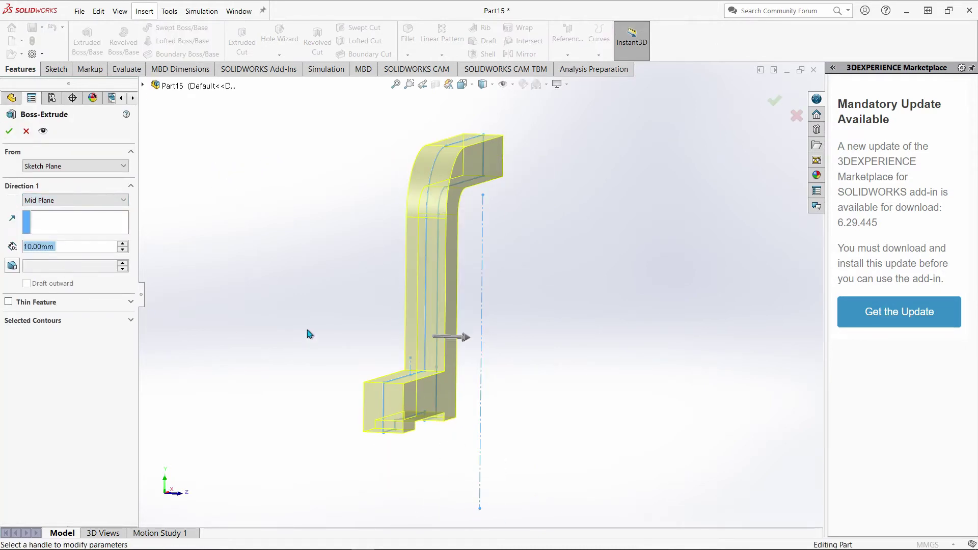
pyautogui.moveTo(309, 334); pyautogui.dragTo(289, 352, button='middle')
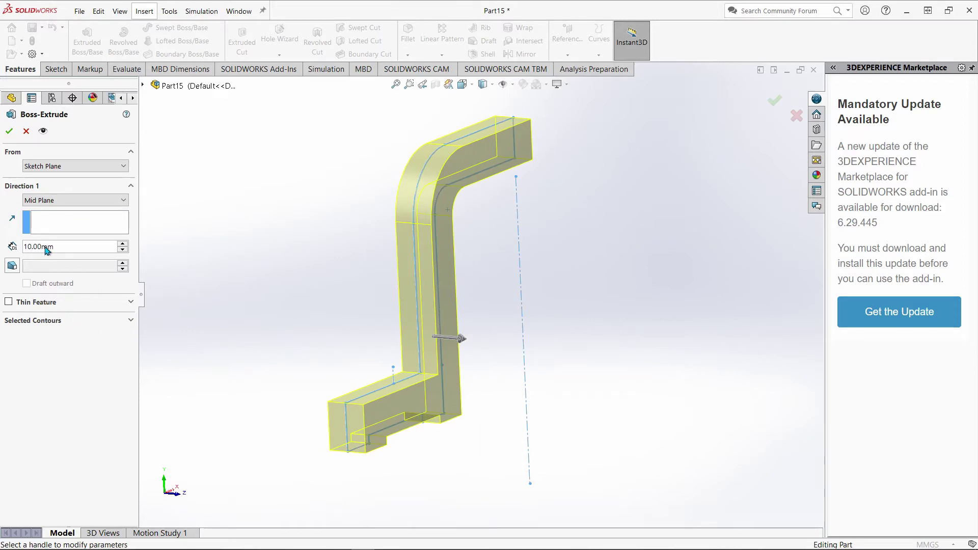
pyautogui.click(65, 247)
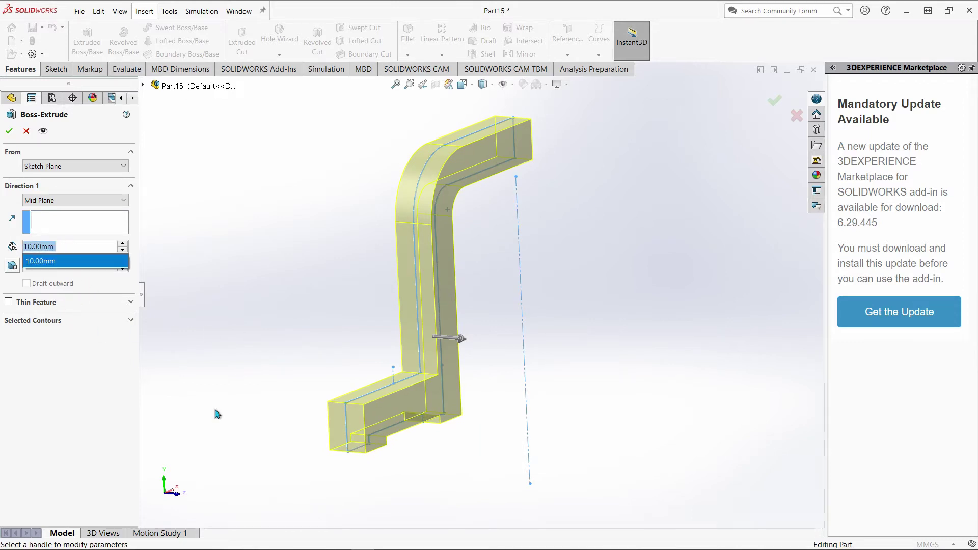
pyautogui.click(386, 541)
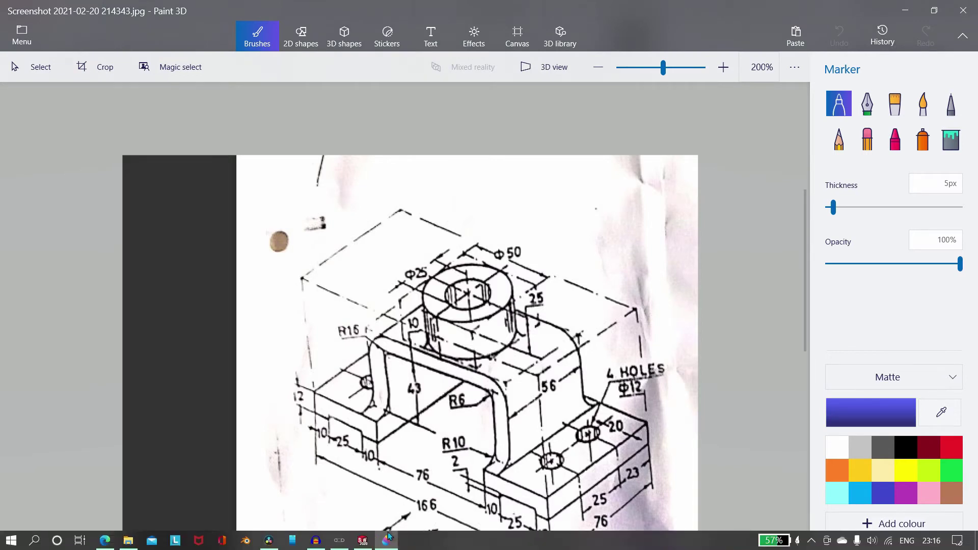
pyautogui.click(362, 541)
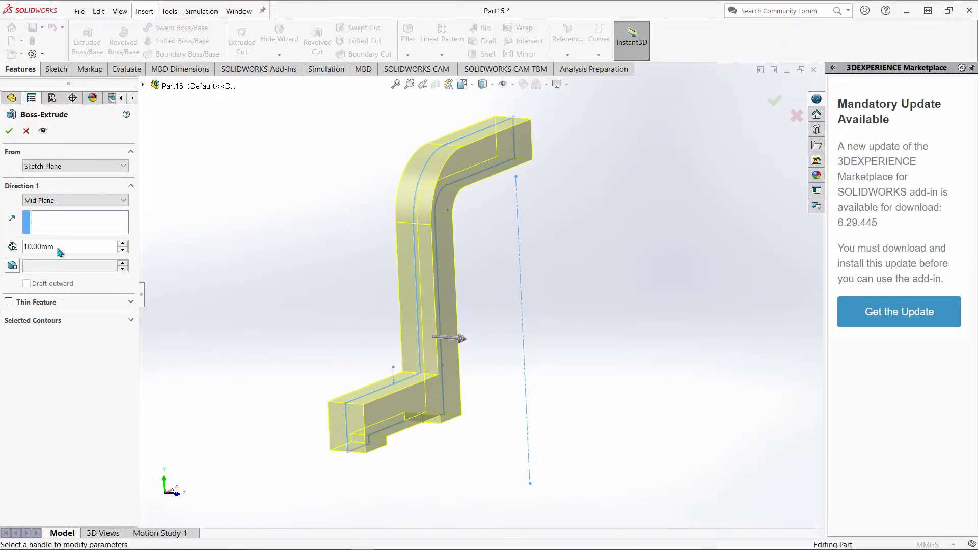
pyautogui.click(59, 248)
pyautogui.write('76')
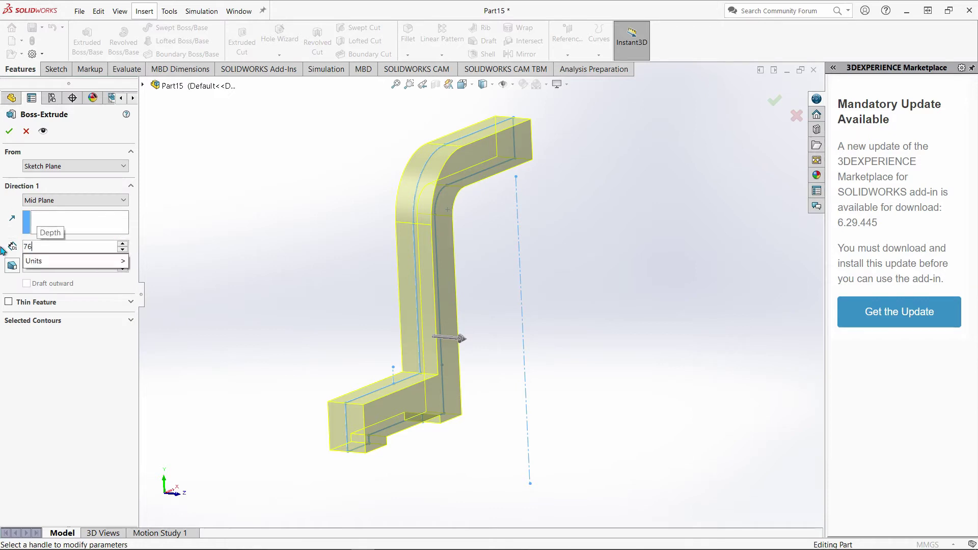
pyautogui.press('Return')
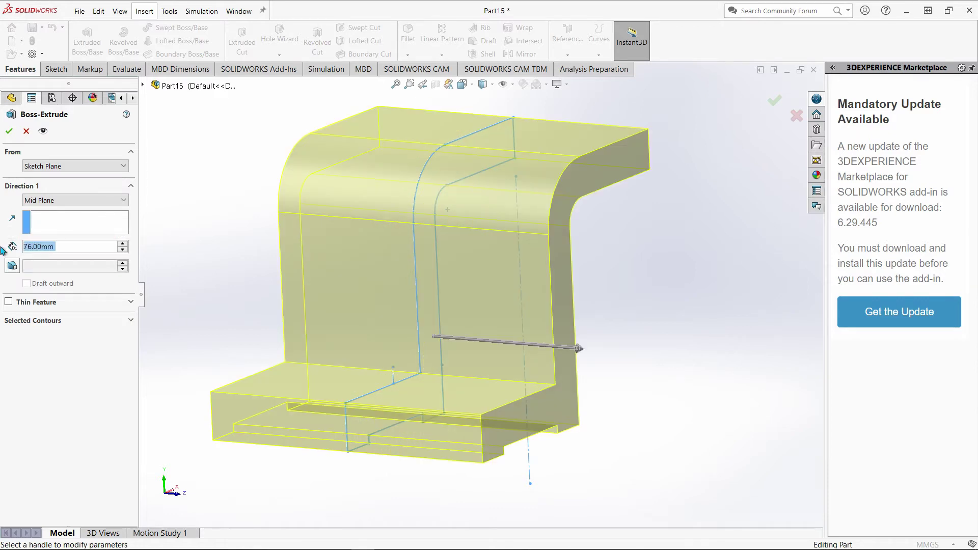
pyautogui.click(9, 132)
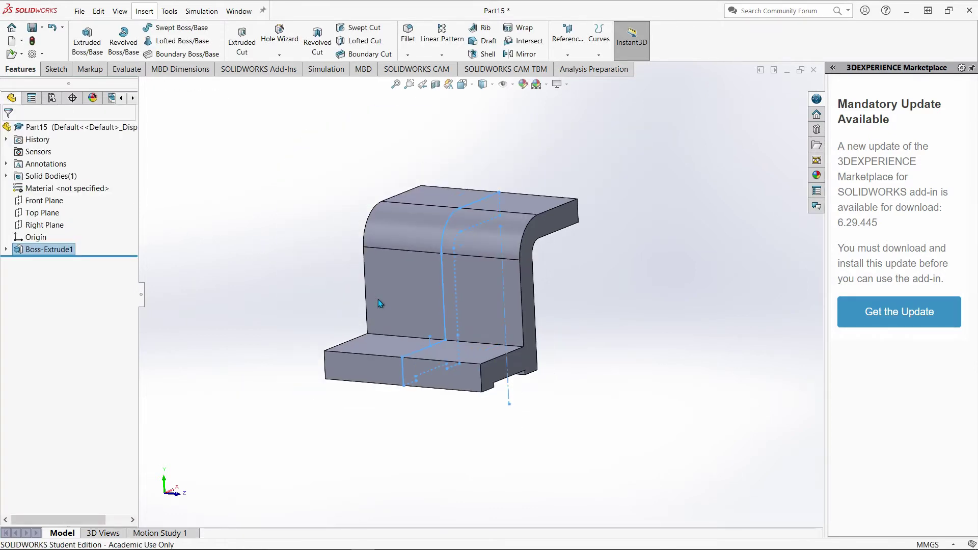
# - Start a sketch on the extrusion's front profile-shaped end face and convert the face's whole outline into sketch entities
pyautogui.moveTo(259, 243); pyautogui.dragTo(328, 329, button='middle')
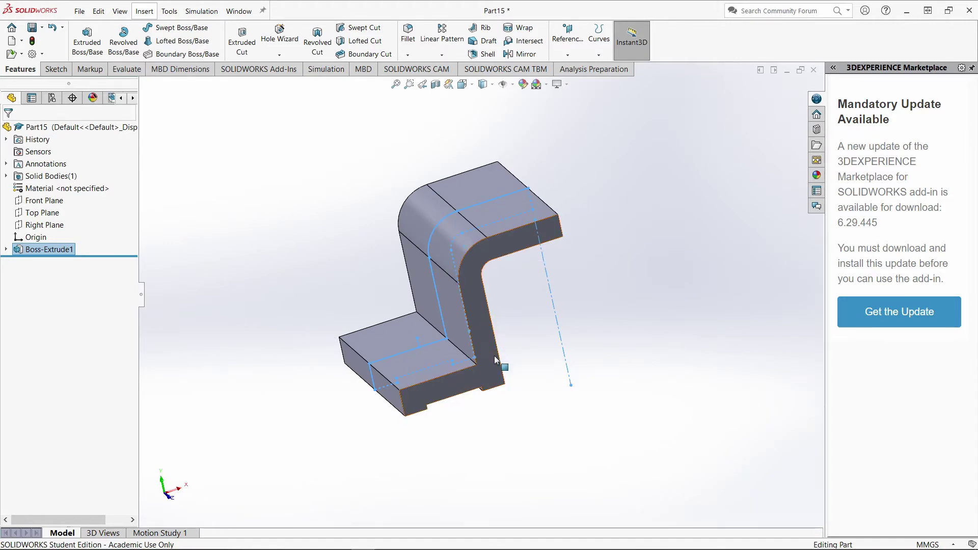
pyautogui.click(386, 540)
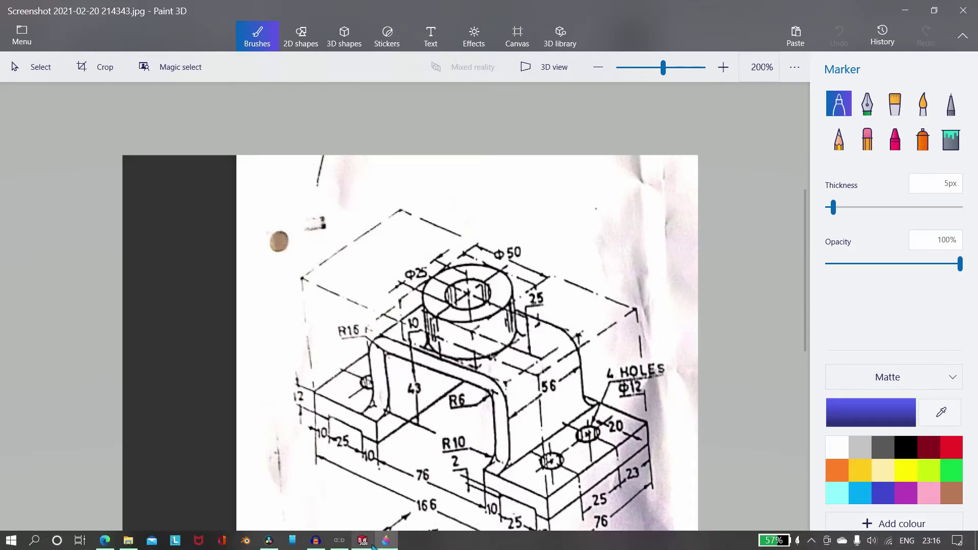
pyautogui.click(363, 544)
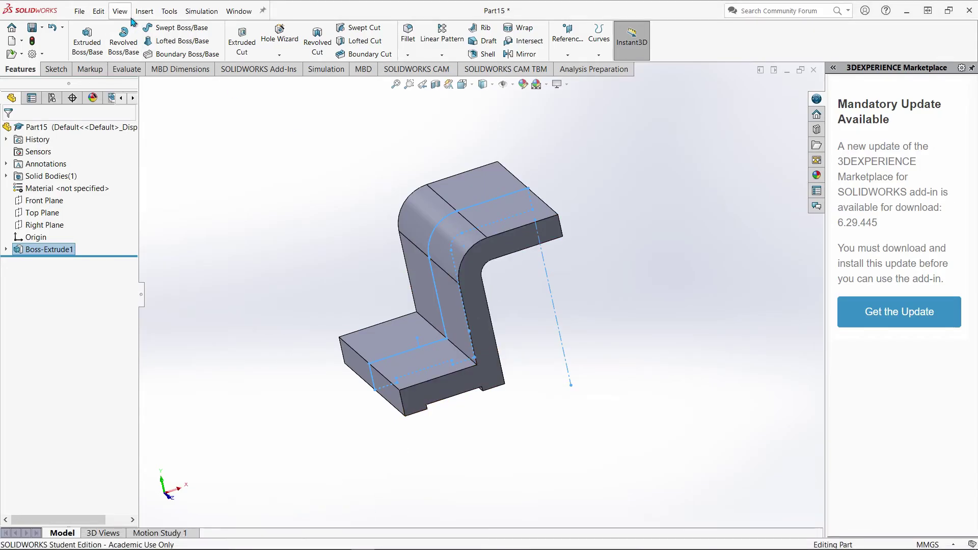
pyautogui.click(469, 306)
pyautogui.rightClick(480, 299)
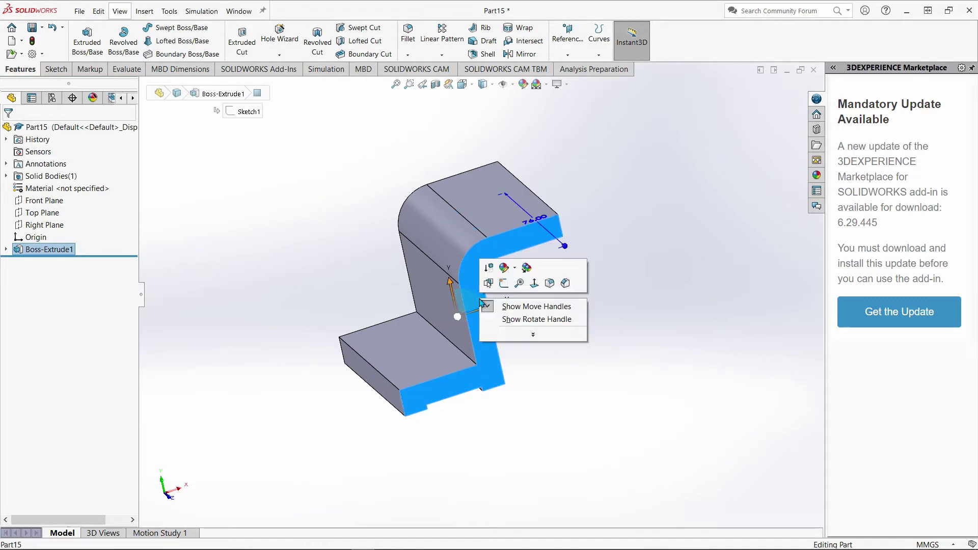
pyautogui.click(502, 284)
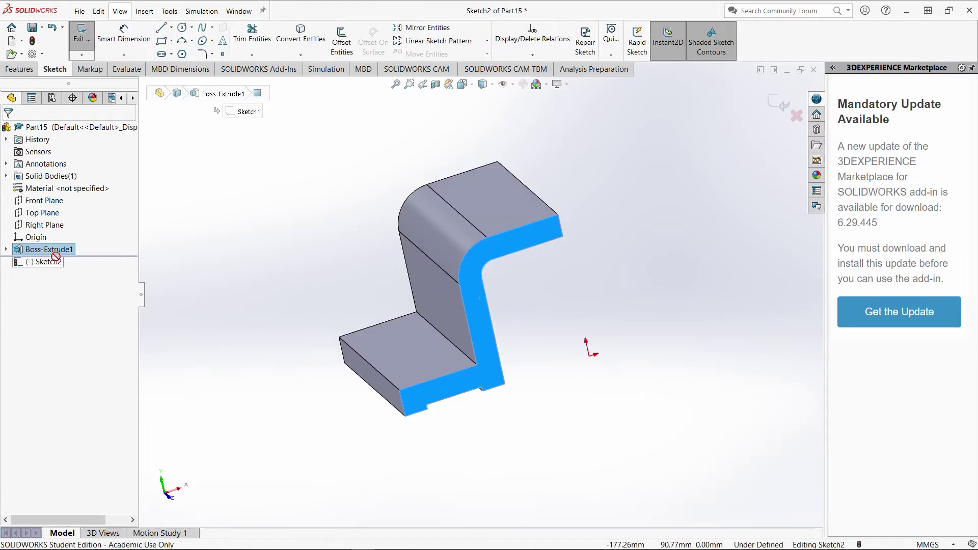
pyautogui.rightClick(56, 265)
pyautogui.click(78, 258)
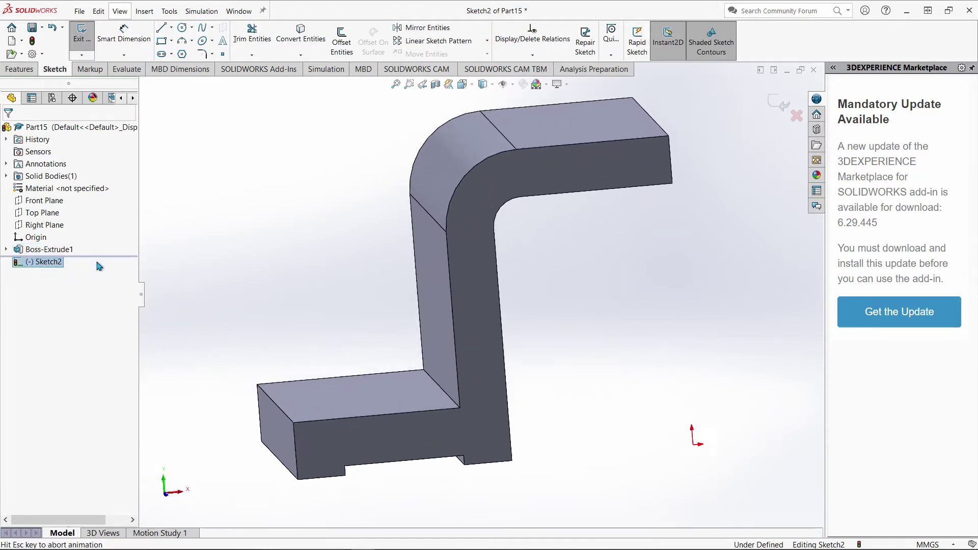
pyautogui.click(287, 39)
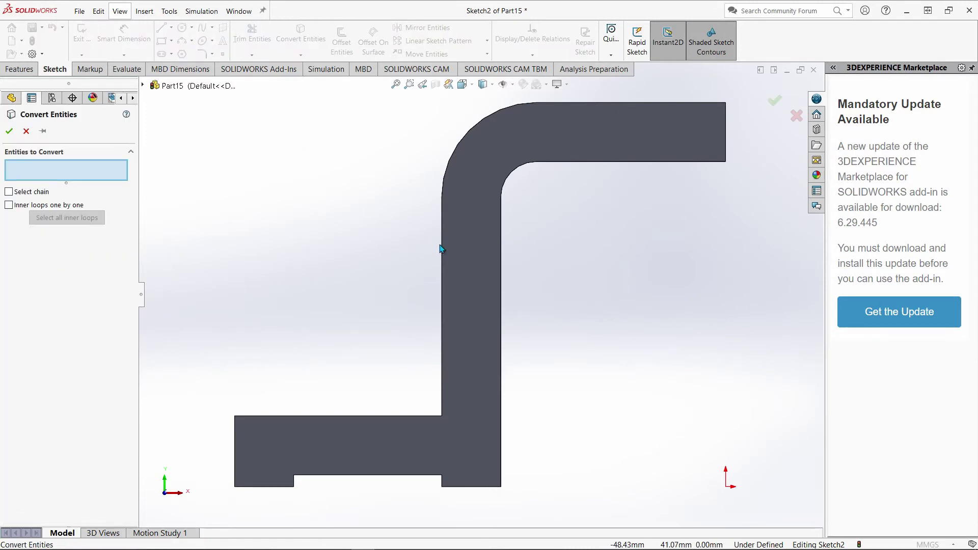
pyautogui.click(460, 234)
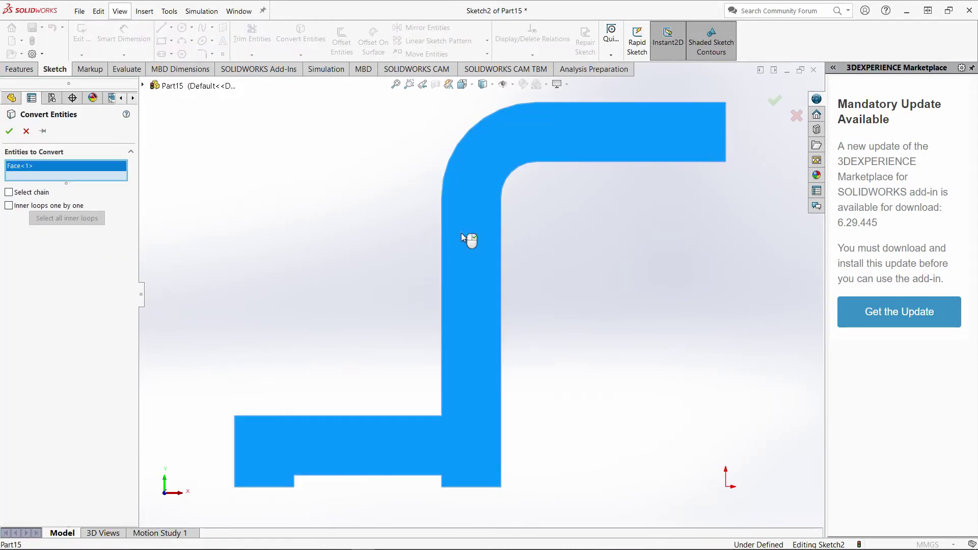
pyautogui.click(11, 132)
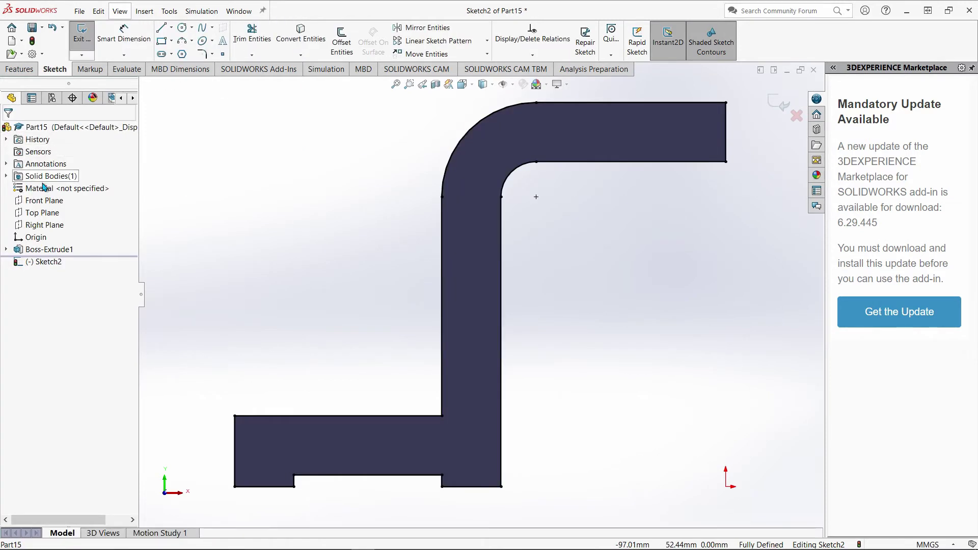
# - Draw a horizontal line across the arm's base from the foot's inner top corner to the arm's inner vertical edge
pyautogui.click(162, 31)
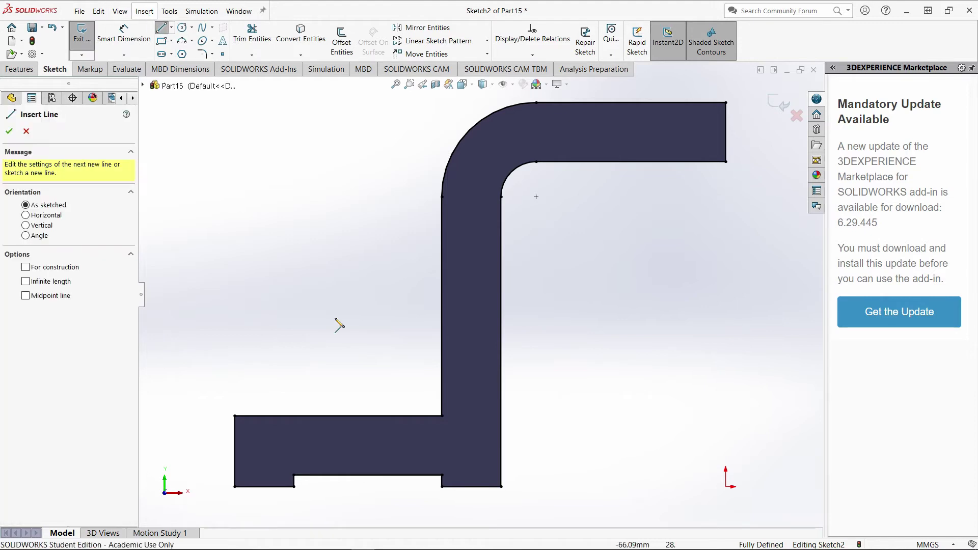
pyautogui.click(442, 417)
pyautogui.click(501, 416)
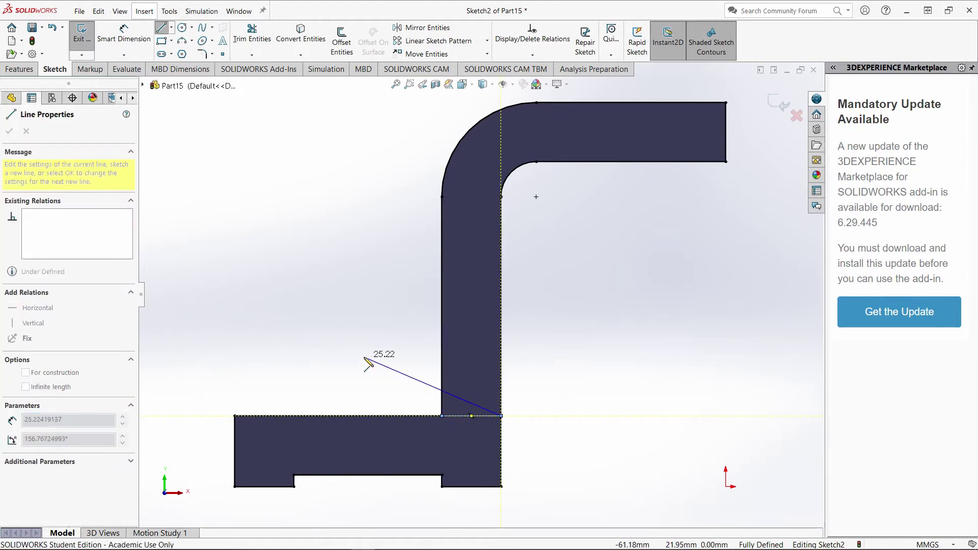
pyautogui.press('Escape')
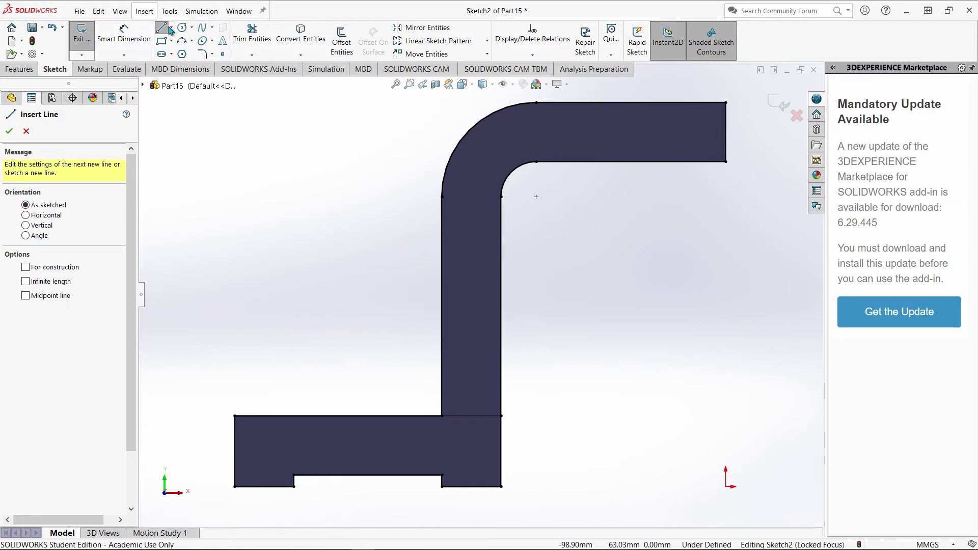
# - Trim away the converted foot outline below the base line, leaving only the closed arm profile, and finish the sketch
pyautogui.click(252, 36)
pyautogui.moveTo(351, 397)
pyautogui.mouseDown()
pyautogui.moveTo(371, 463)
pyautogui.moveTo(435, 485)
pyautogui.moveTo(510, 482)
pyautogui.moveTo(438, 481)
pyautogui.mouseUp()
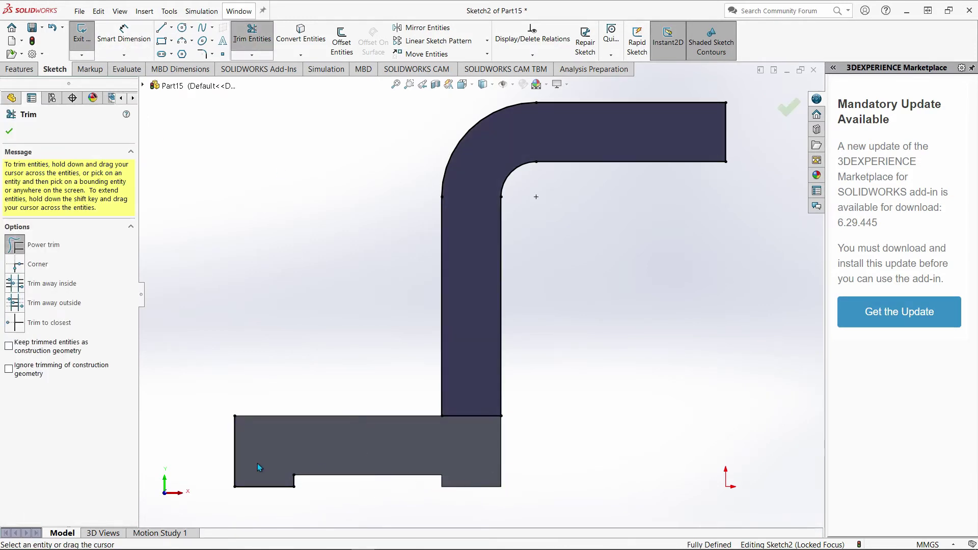
pyautogui.moveTo(258, 467)
pyautogui.mouseDown()
pyautogui.moveTo(306, 492)
pyautogui.moveTo(257, 476)
pyautogui.moveTo(204, 436)
pyautogui.mouseUp()
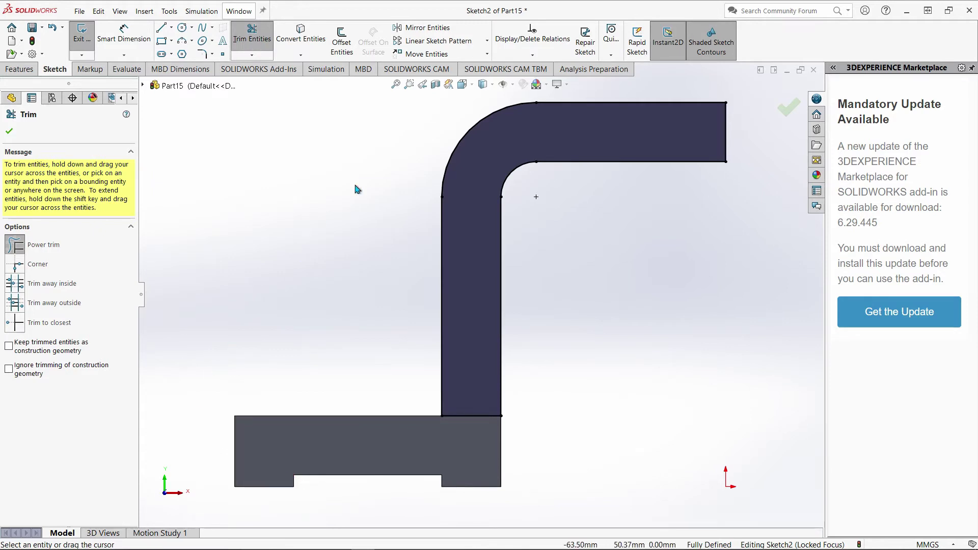
pyautogui.click(84, 34)
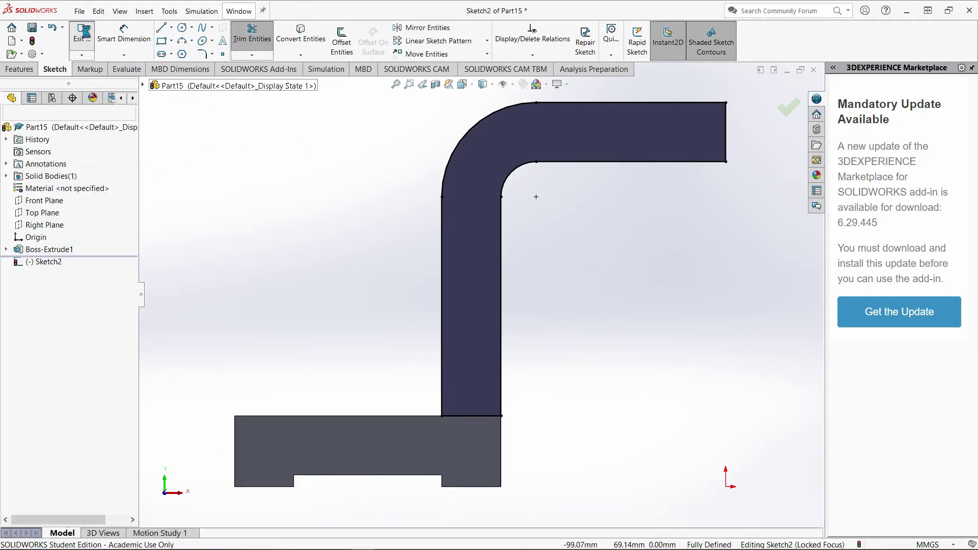
# - Cut the arm profile 10 mm deep into the body with a Blind extruded cut, leaving the foot at full width
pyautogui.moveTo(319, 257); pyautogui.dragTo(347, 264, button='middle')
pyautogui.scroll(4, 347, 264)
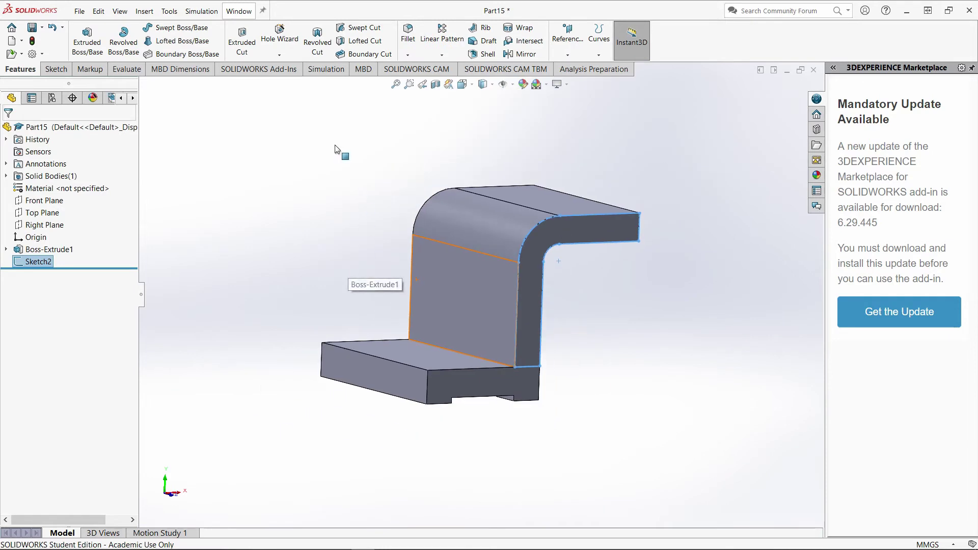
pyautogui.click(241, 40)
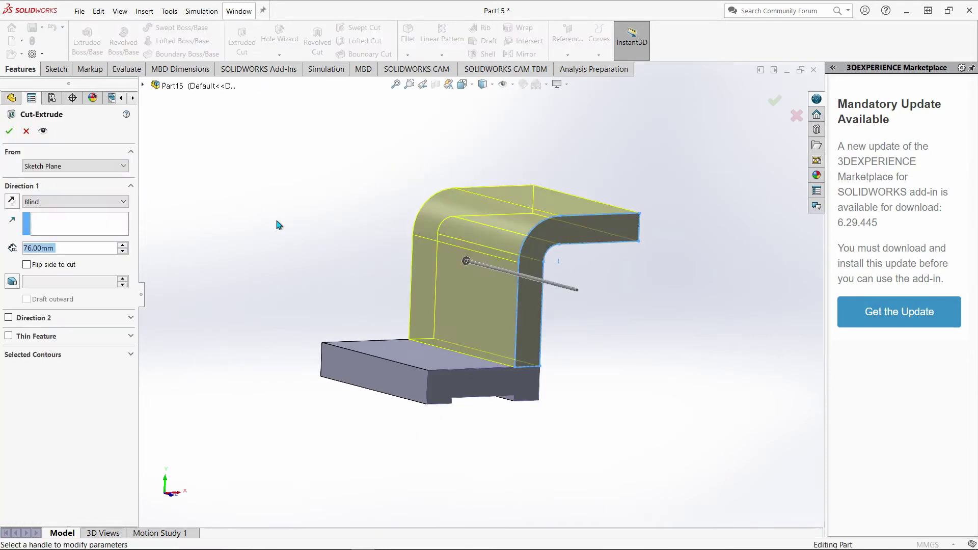
pyautogui.moveTo(279, 224); pyautogui.dragTo(132, 280, button='middle')
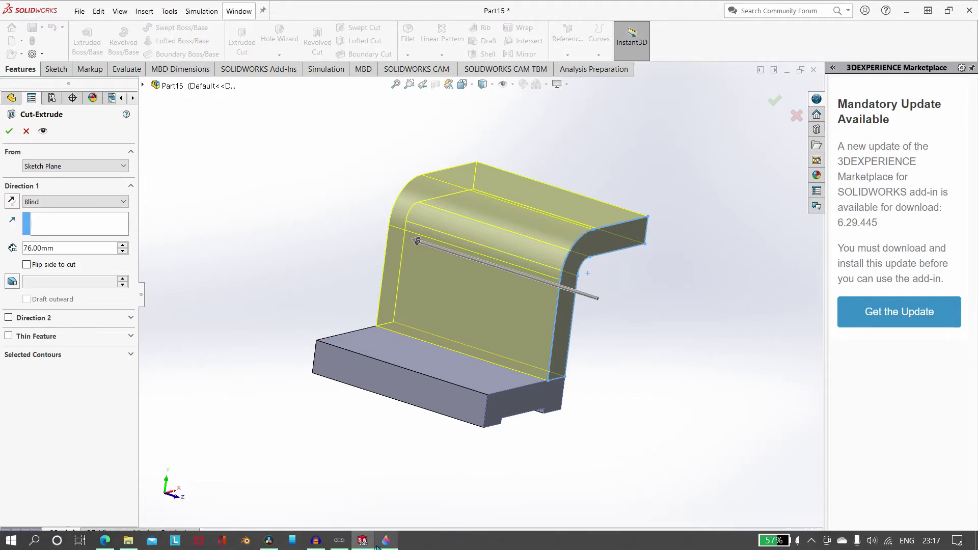
pyautogui.click(387, 545)
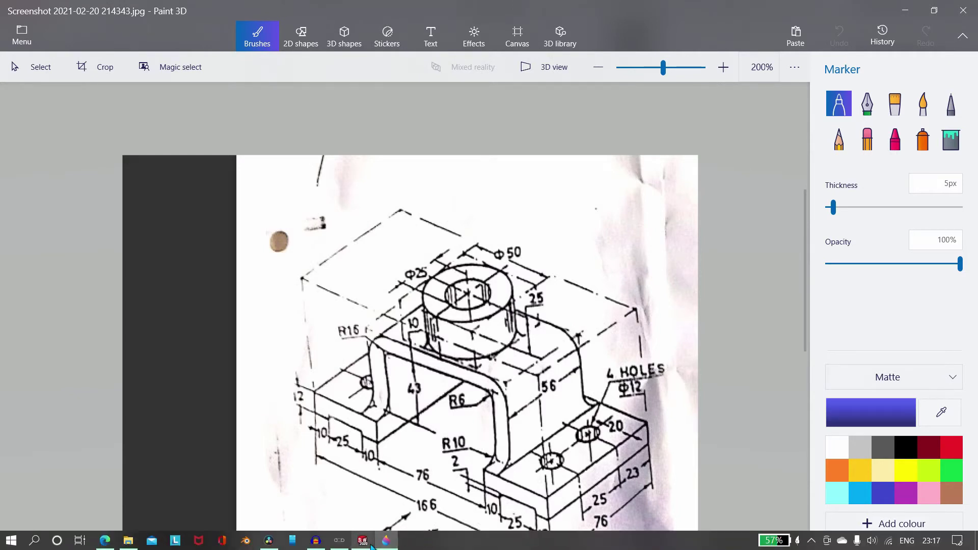
pyautogui.click(362, 541)
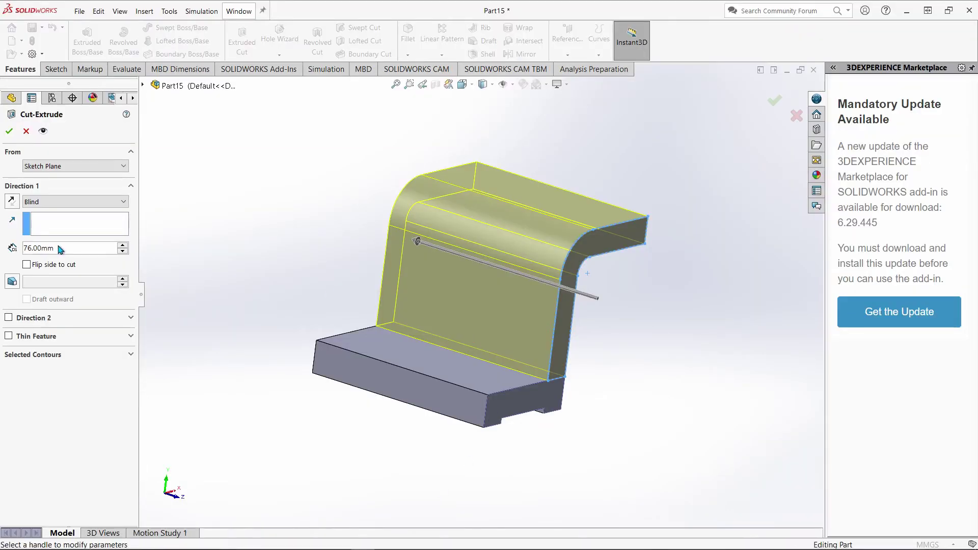
pyautogui.moveTo(59, 246); pyautogui.dragTo(1, 257)
pyautogui.write('10')
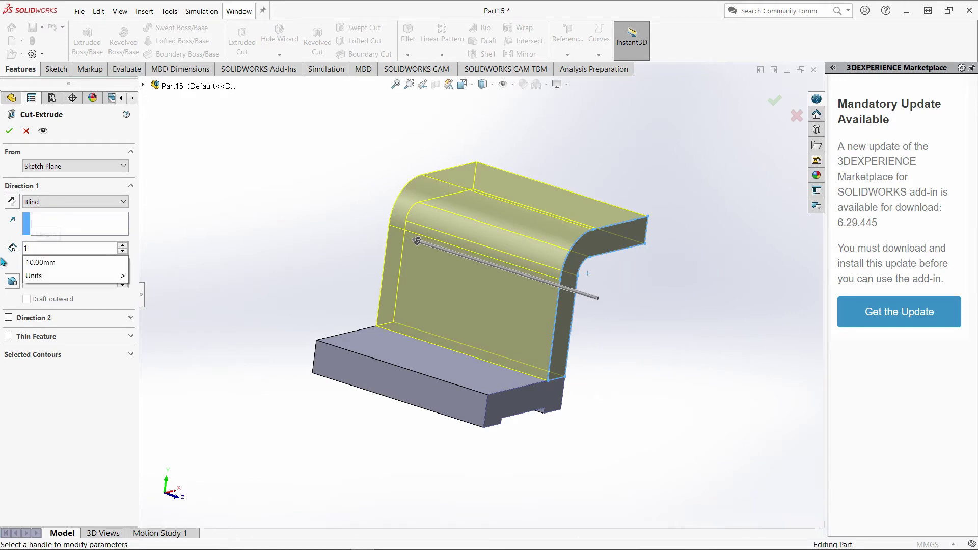
pyautogui.press('Return')
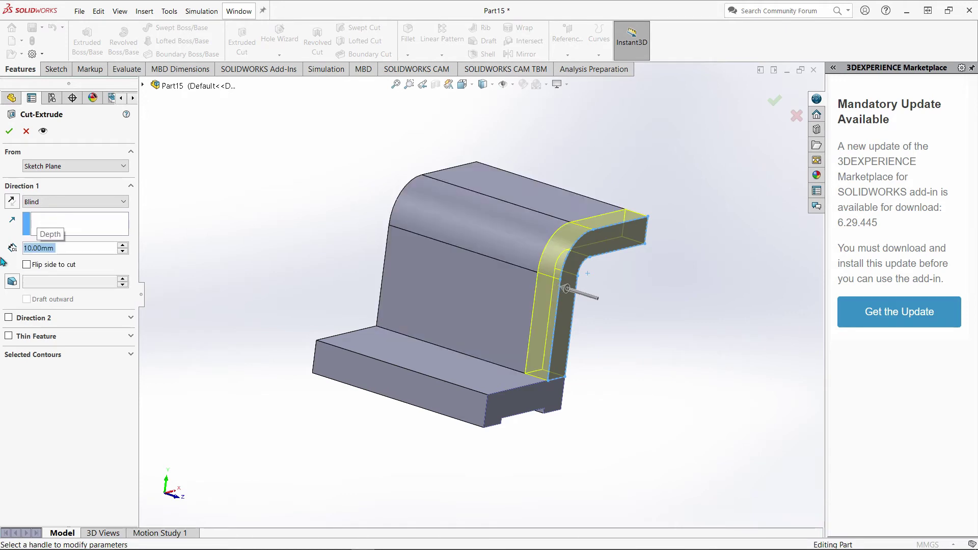
pyautogui.click(10, 132)
# - Mirror the arm's extruded cut about the Front Plane so the opposite end of the arm is narrowed too
pyautogui.moveTo(247, 160); pyautogui.dragTo(231, 210, button='middle')
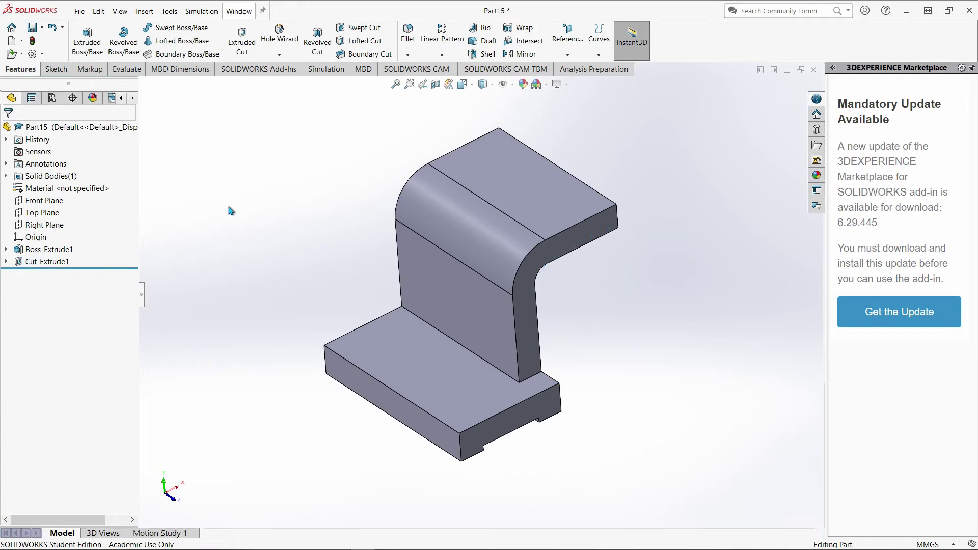
pyautogui.click(525, 54)
pyautogui.moveTo(388, 306); pyautogui.dragTo(415, 316, button='middle')
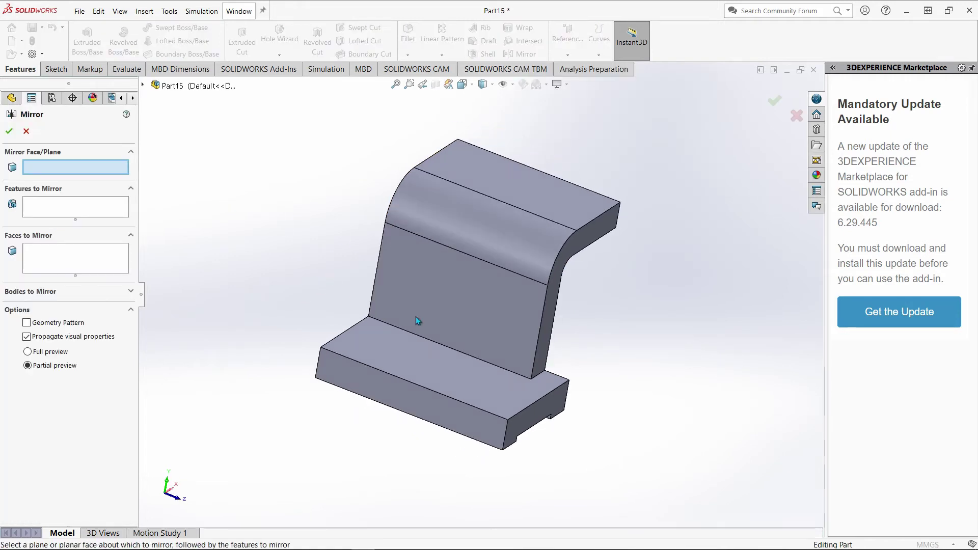
pyautogui.click(548, 304)
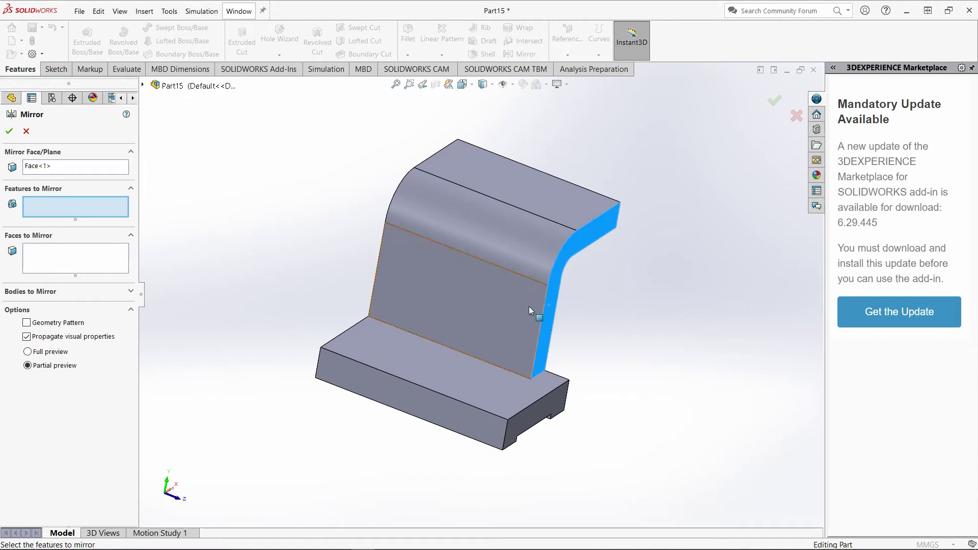
pyautogui.click(79, 169)
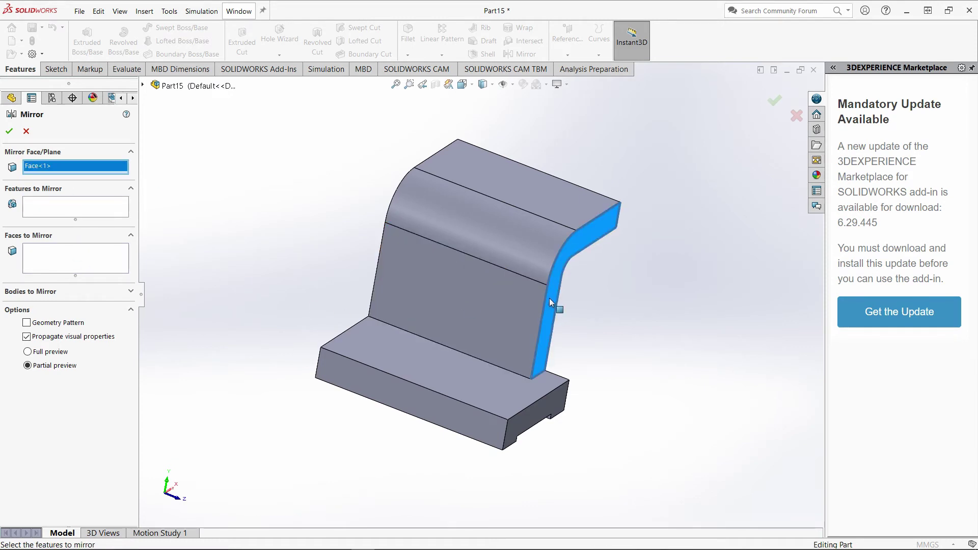
pyautogui.click(144, 86)
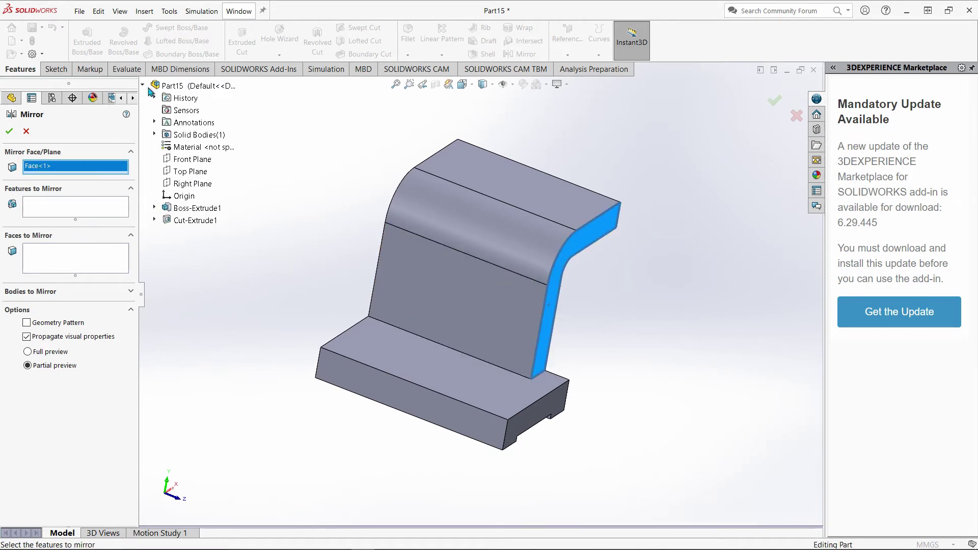
pyautogui.click(190, 161)
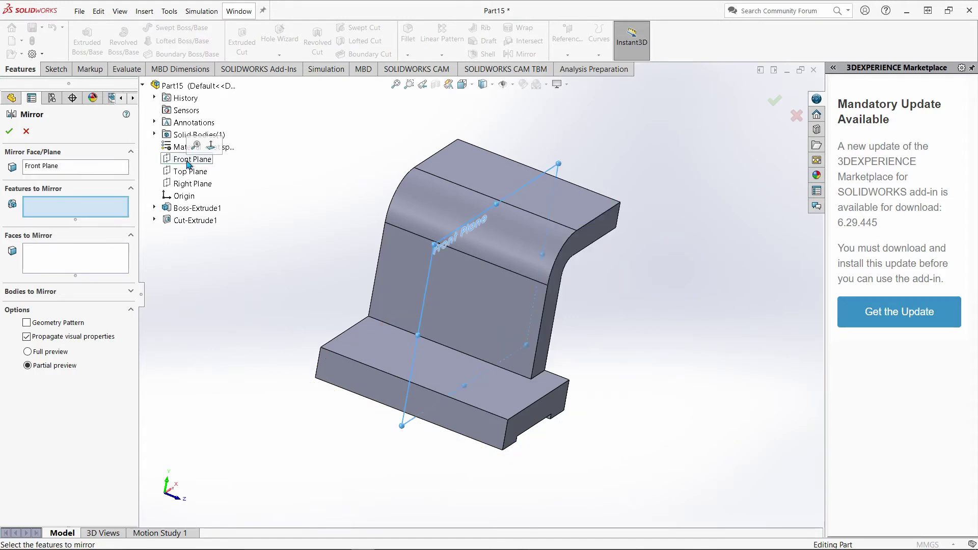
pyautogui.click(552, 296)
pyautogui.moveTo(319, 297); pyautogui.dragTo(361, 289, button='middle')
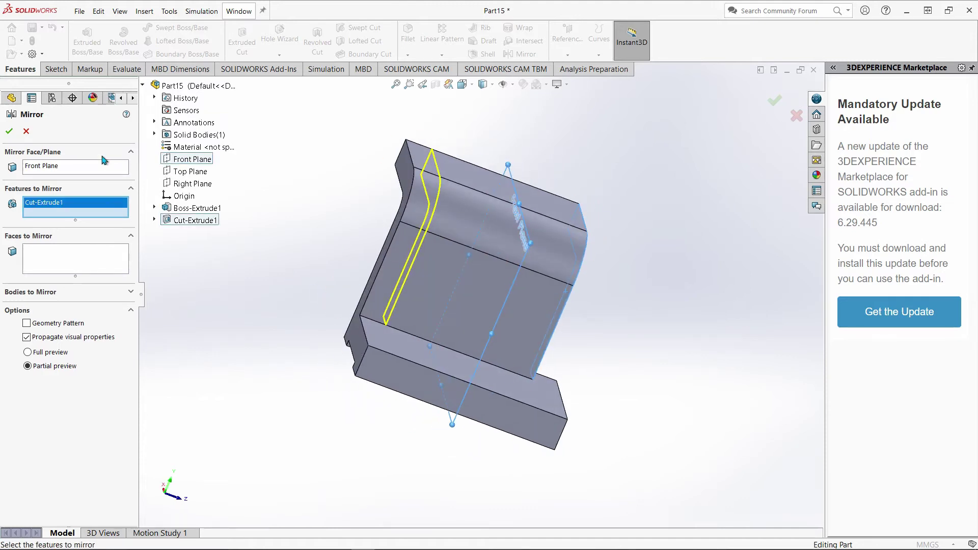
pyautogui.click(7, 137)
# - Check the base radius in the reference drawing, then apply a 10 mm symmetric fillet to the two short edges where the arm's ends meet the foot
pyautogui.moveTo(203, 283); pyautogui.dragTo(208, 345, button='middle')
pyautogui.scroll(2, 266, 318)
pyautogui.moveTo(266, 319); pyautogui.dragTo(407, 533, button='middle')
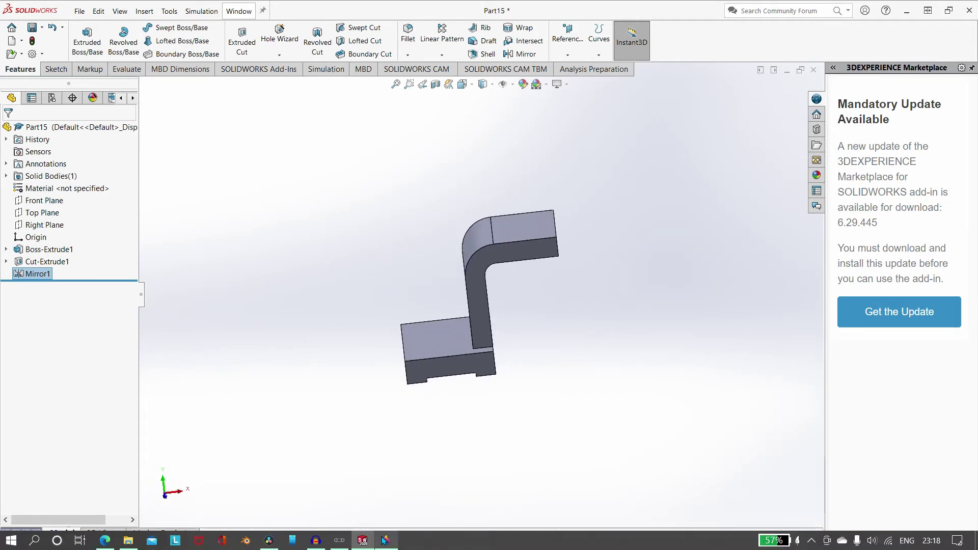
pyautogui.click(386, 545)
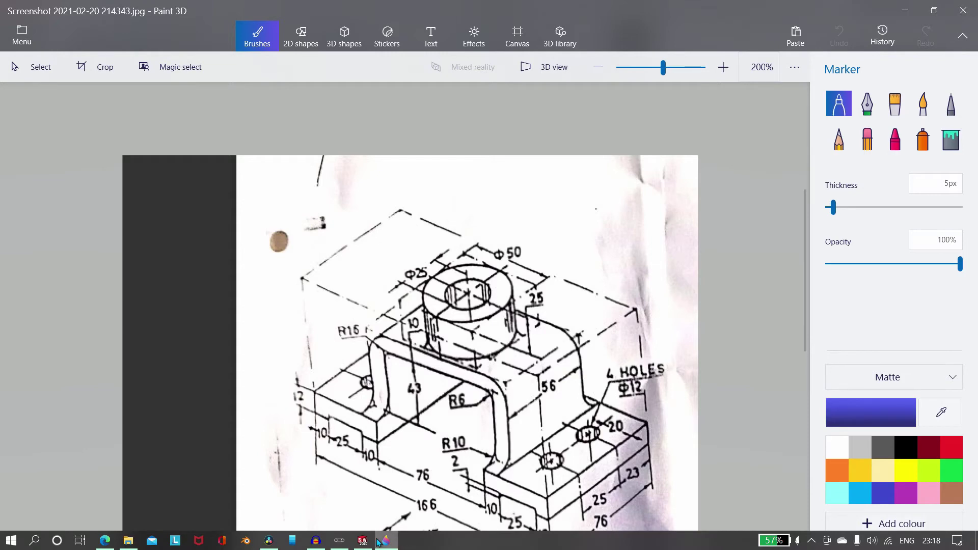
pyautogui.click(363, 541)
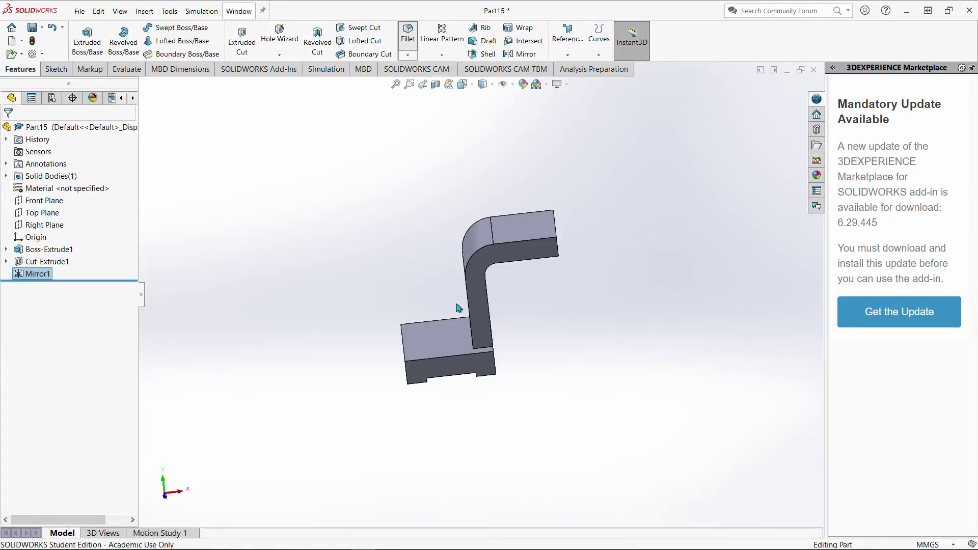
pyautogui.scroll(-3, 485, 348)
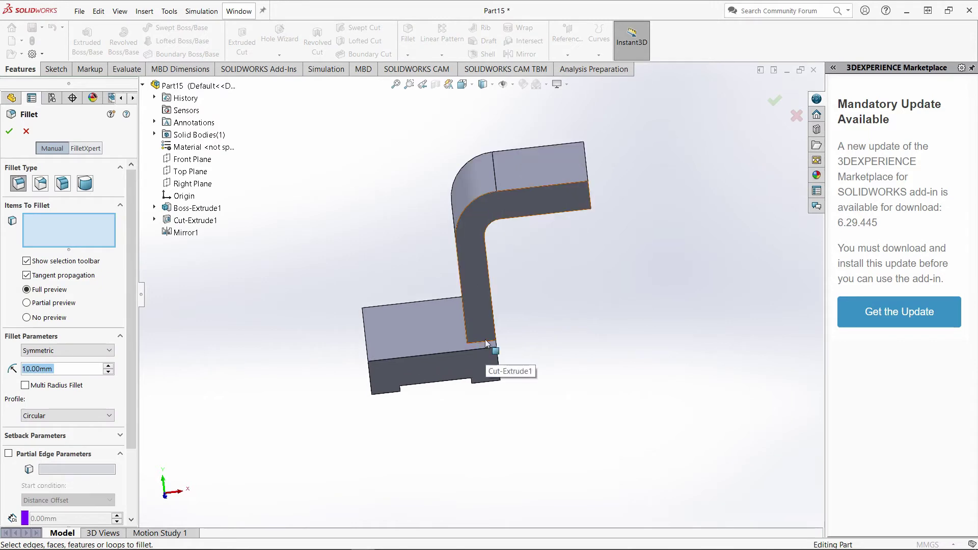
pyautogui.click(485, 342)
pyautogui.moveTo(369, 285); pyautogui.dragTo(540, 326, button='middle')
pyautogui.click(421, 313)
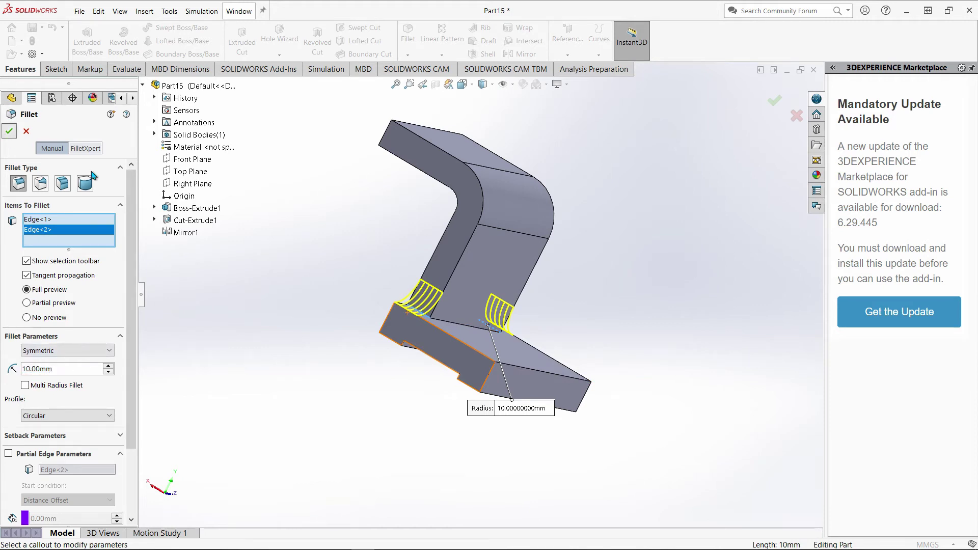
pyautogui.click(10, 132)
# - Start a sketch on the foot's top face and orient the view normal to it
pyautogui.moveTo(397, 316); pyautogui.dragTo(484, 286, button='middle')
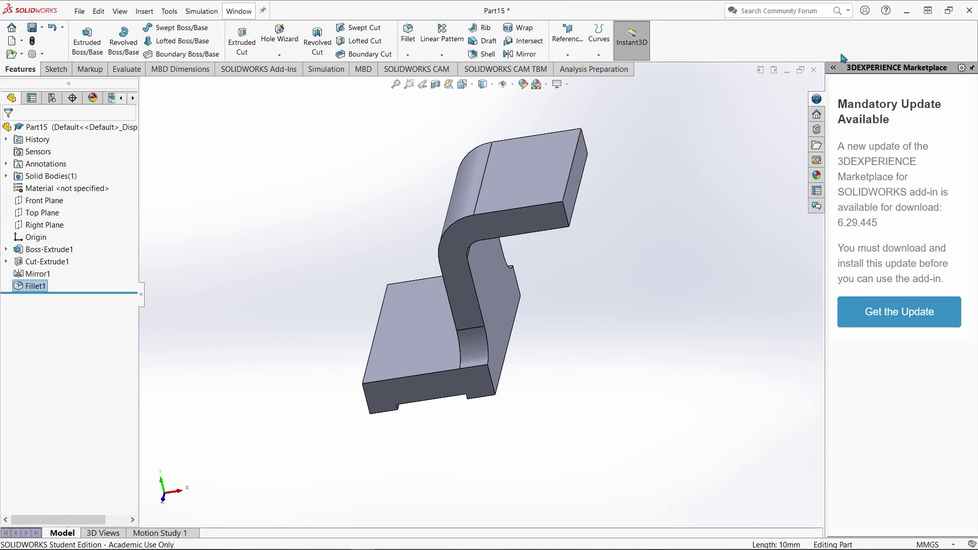
pyautogui.moveTo(522, 216); pyautogui.dragTo(484, 331, button='middle')
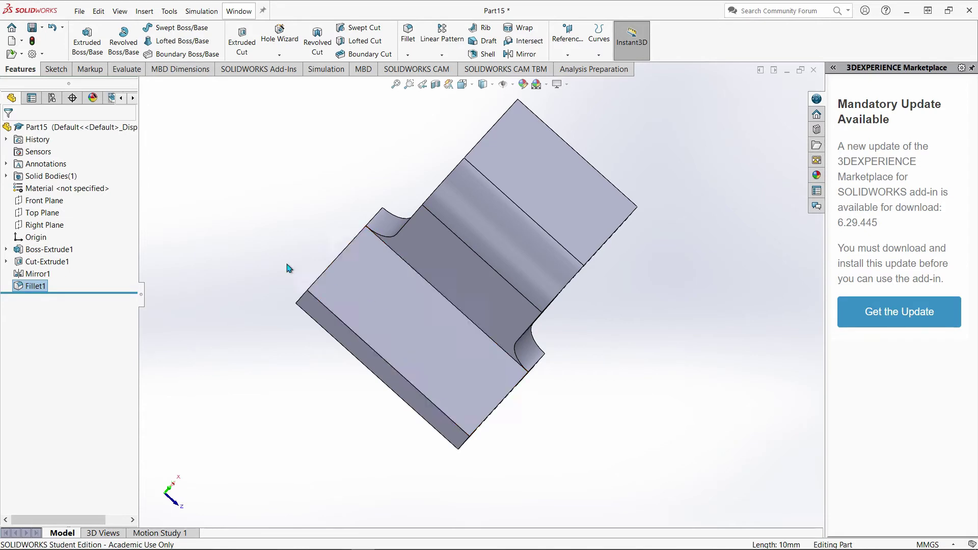
pyautogui.click(369, 313)
pyautogui.click(409, 284)
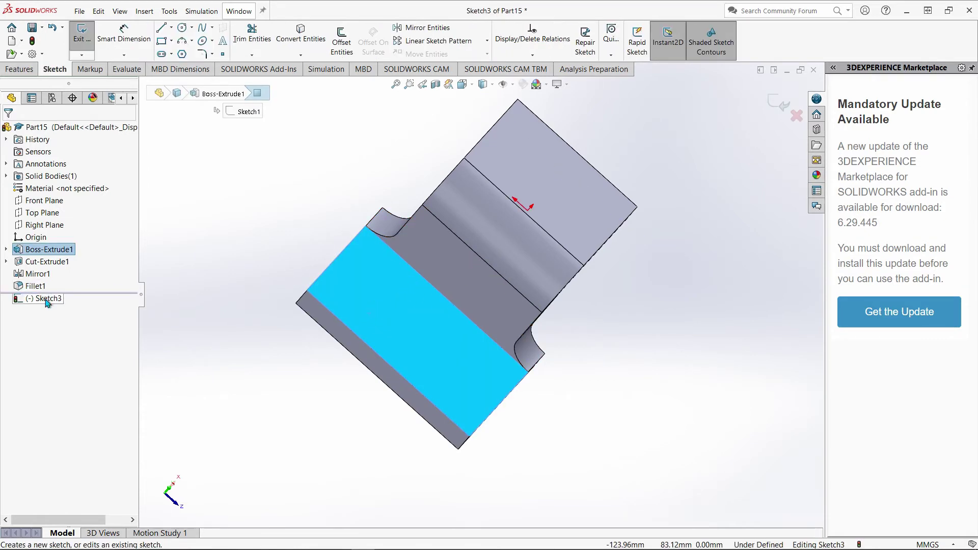
pyautogui.rightClick(48, 300)
pyautogui.click(66, 285)
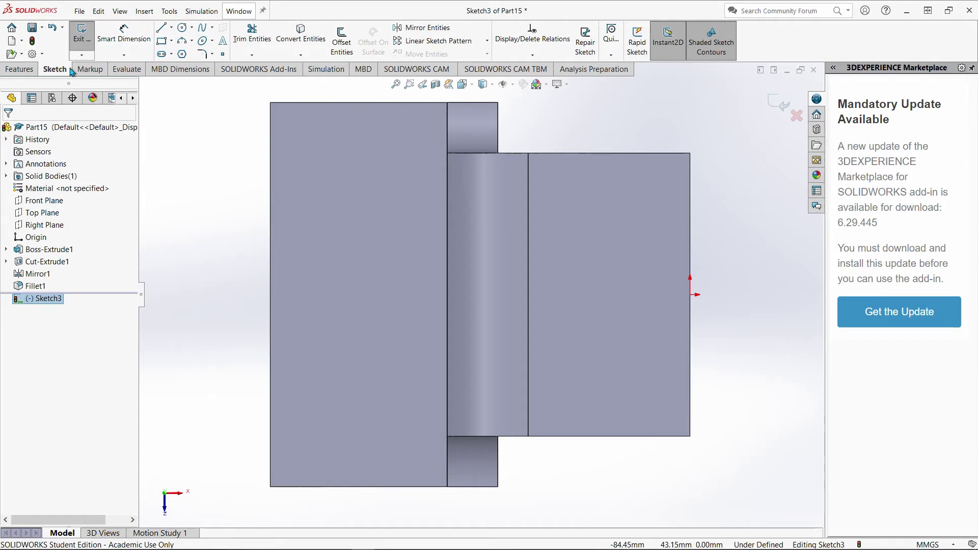
# - Draw two circles on the foot's top face, one near each end, with radii of about 7.9 mm and 7.1 mm
pyautogui.click(182, 28)
pyautogui.moveTo(355, 148); pyautogui.dragTo(395, 148)
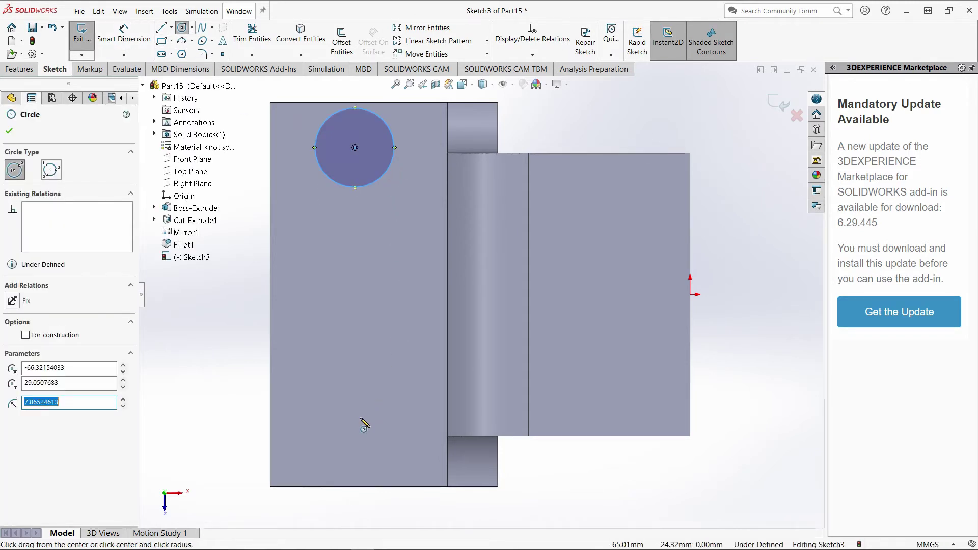
pyautogui.moveTo(348, 407); pyautogui.dragTo(385, 407)
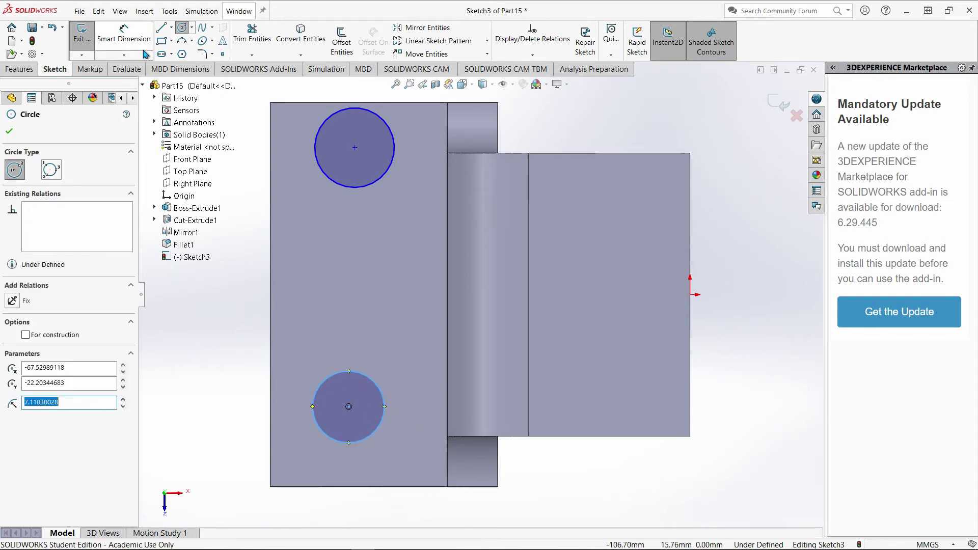
pyautogui.click(182, 29)
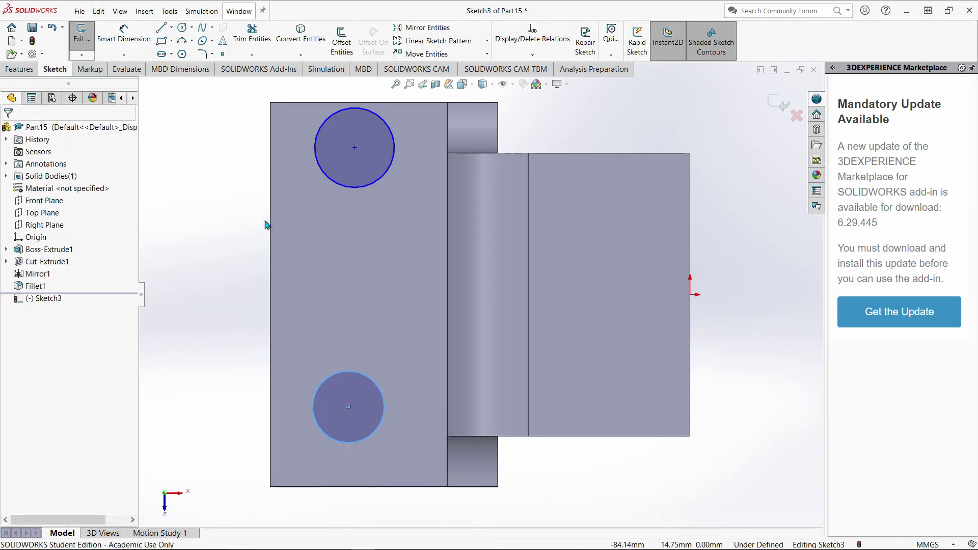
# - Make the two circles equal in size and align their centres with a Vertical relation
pyautogui.click(380, 180)
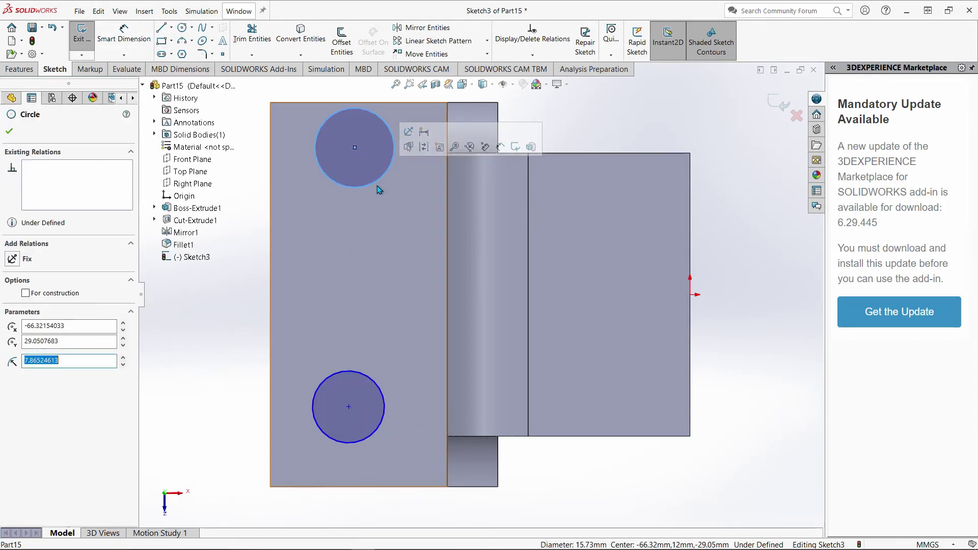
pyautogui.keyDown('ctrl'); pyautogui.click(384, 397); pyautogui.keyUp('ctrl')
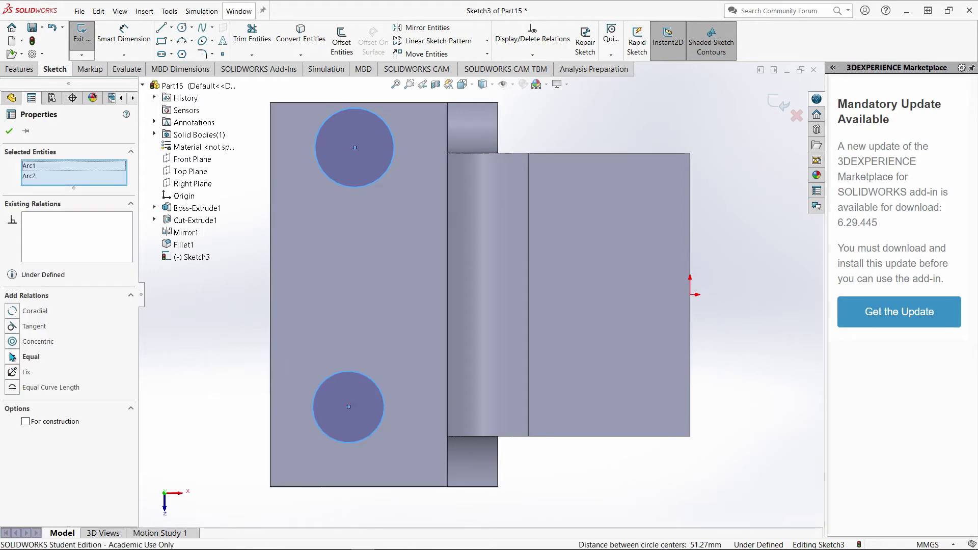
pyautogui.click(12, 360)
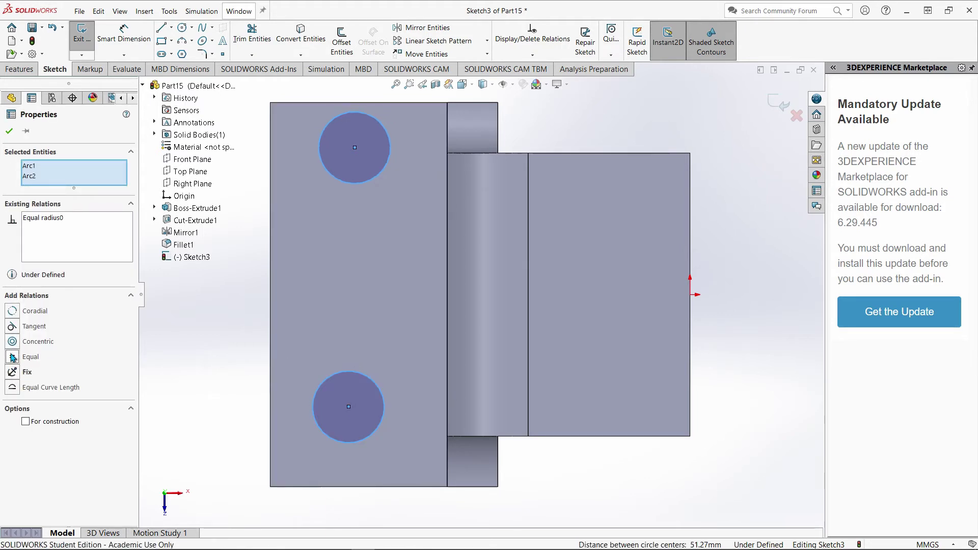
pyautogui.click(184, 332)
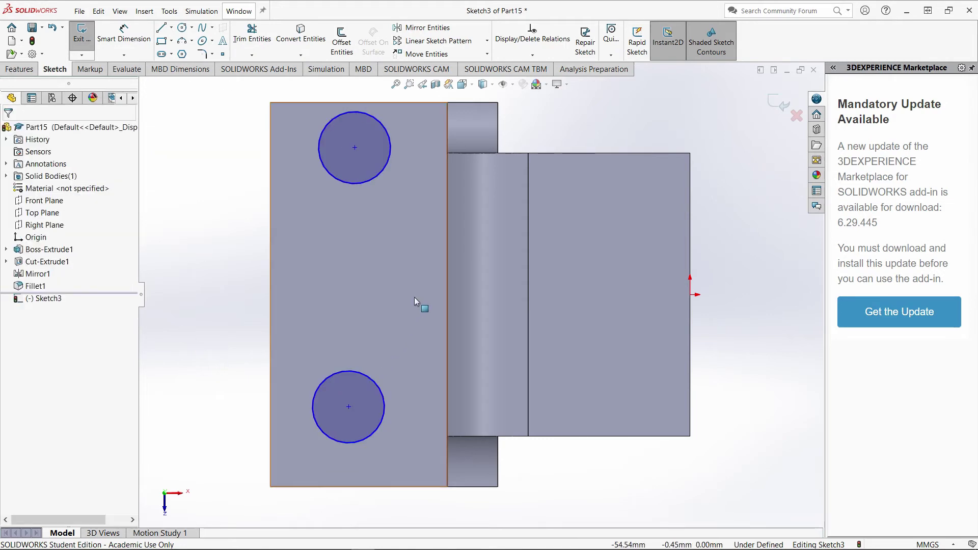
pyautogui.click(355, 149)
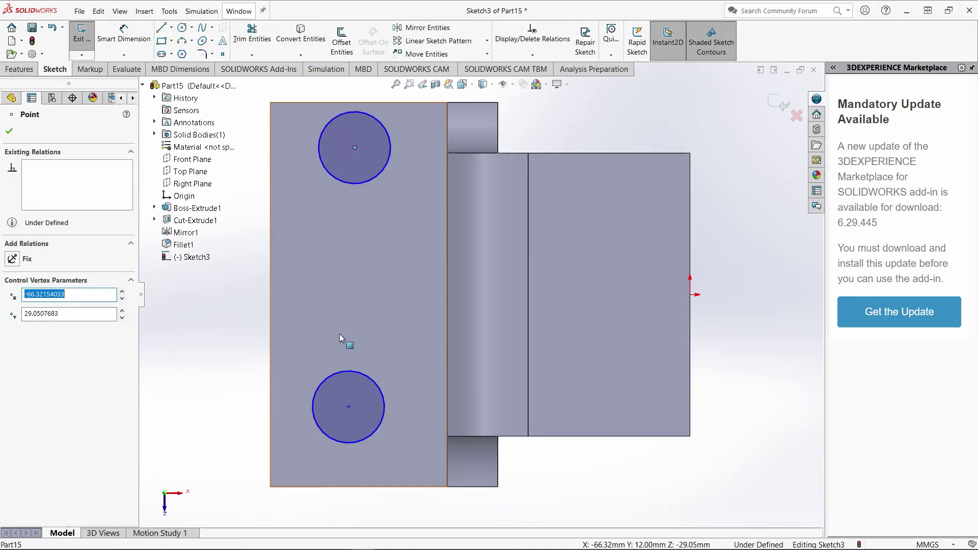
pyautogui.keyDown('ctrl'); pyautogui.click(348, 407); pyautogui.keyUp('ctrl')
pyautogui.click(13, 327)
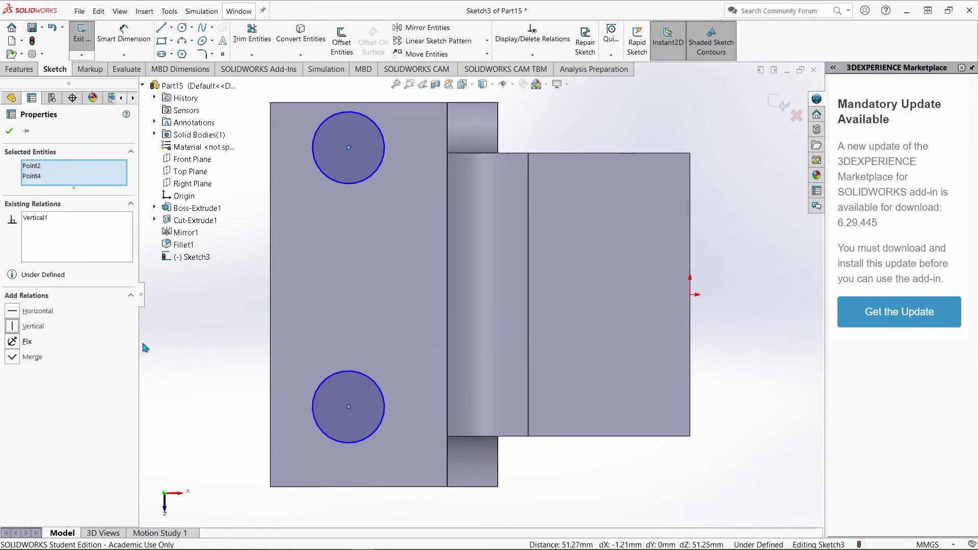
pyautogui.click(171, 401)
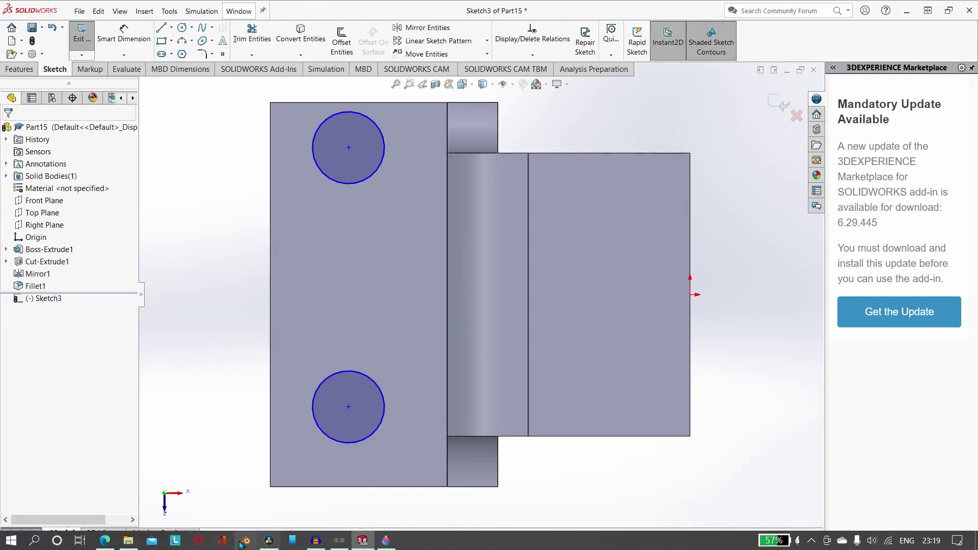
# - Check the hole size in the reference drawing and dimension the upper circle's diameter as 12 mm
pyautogui.click(386, 540)
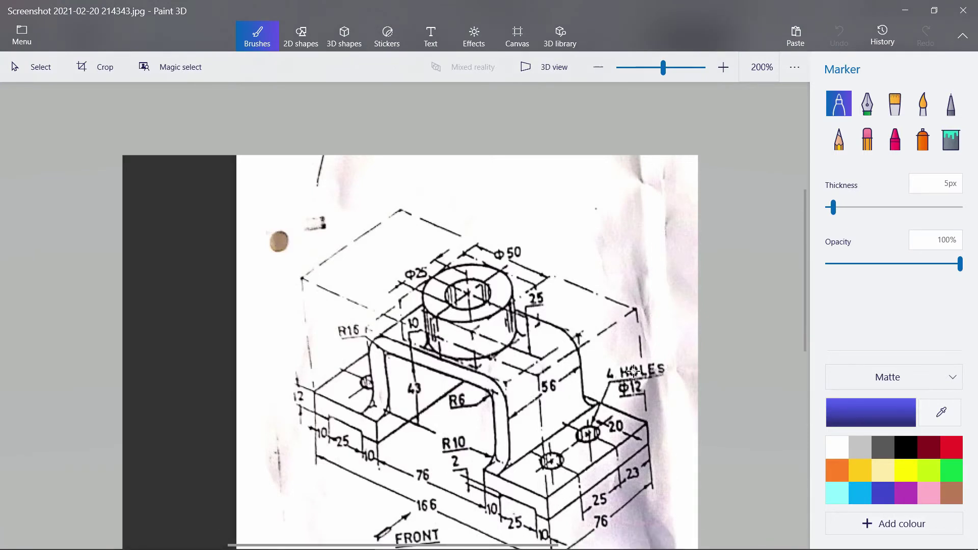
pyautogui.click(362, 546)
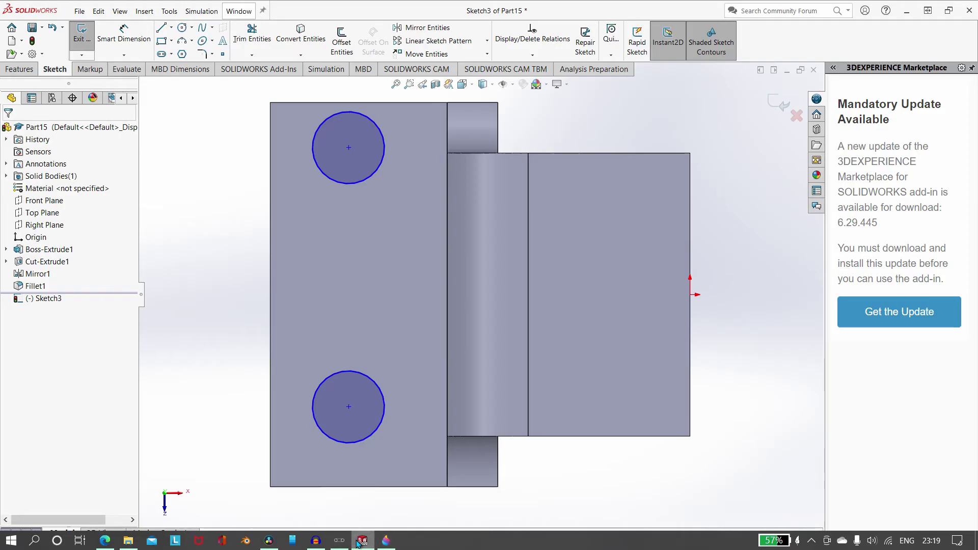
pyautogui.click(126, 34)
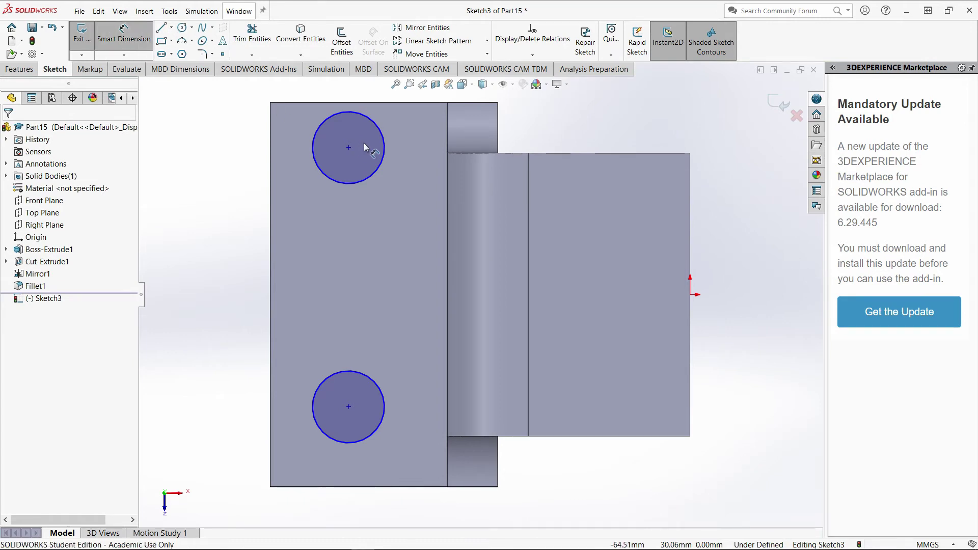
pyautogui.click(383, 141)
pyautogui.click(544, 124)
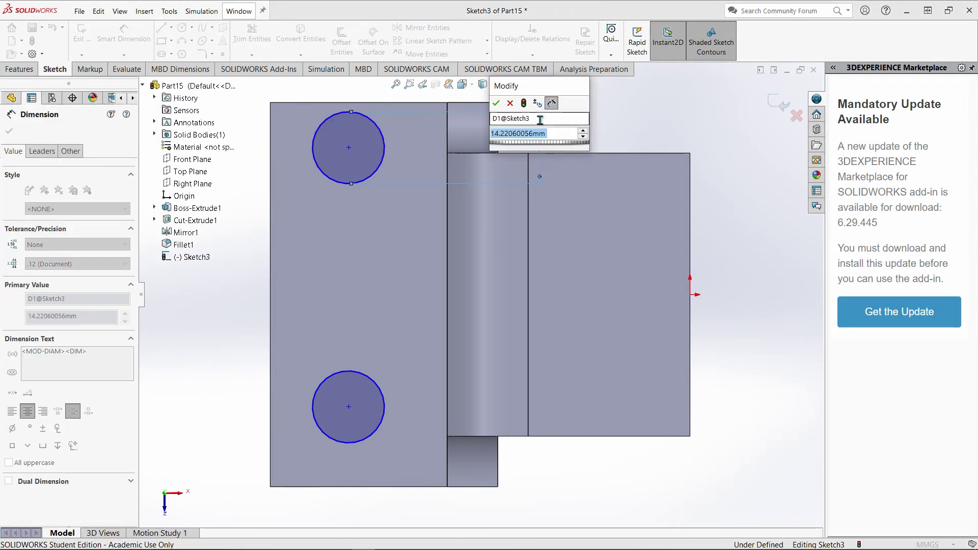
pyautogui.write('12')
pyautogui.press('Return')
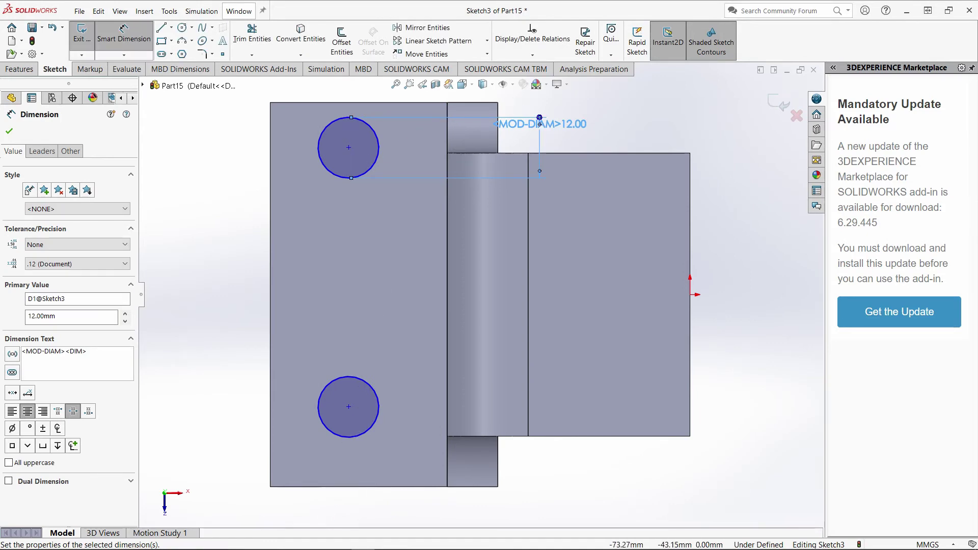
# - Check the hole position in the reference drawing and dimension the upper circle's centre 20 mm from the foot's outer long edge
pyautogui.click(388, 541)
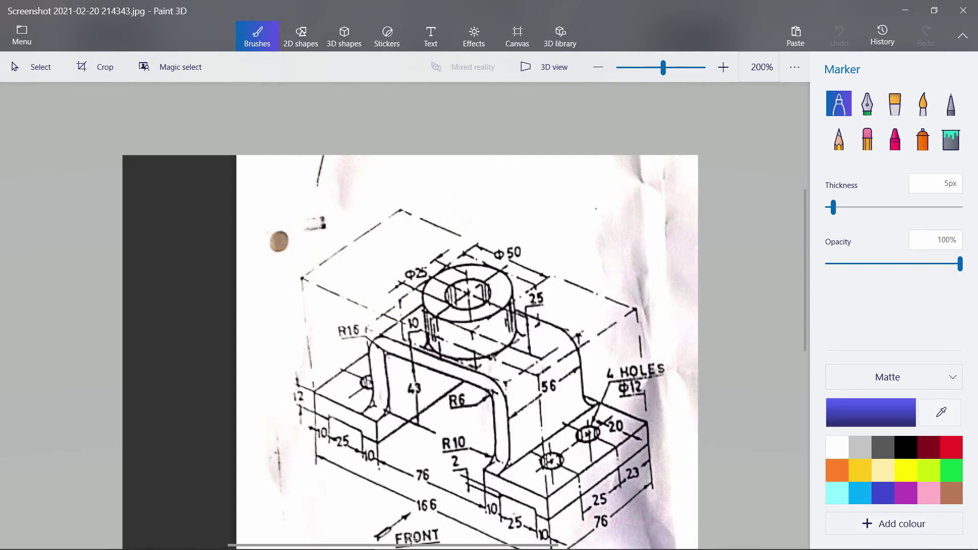
pyautogui.click(362, 541)
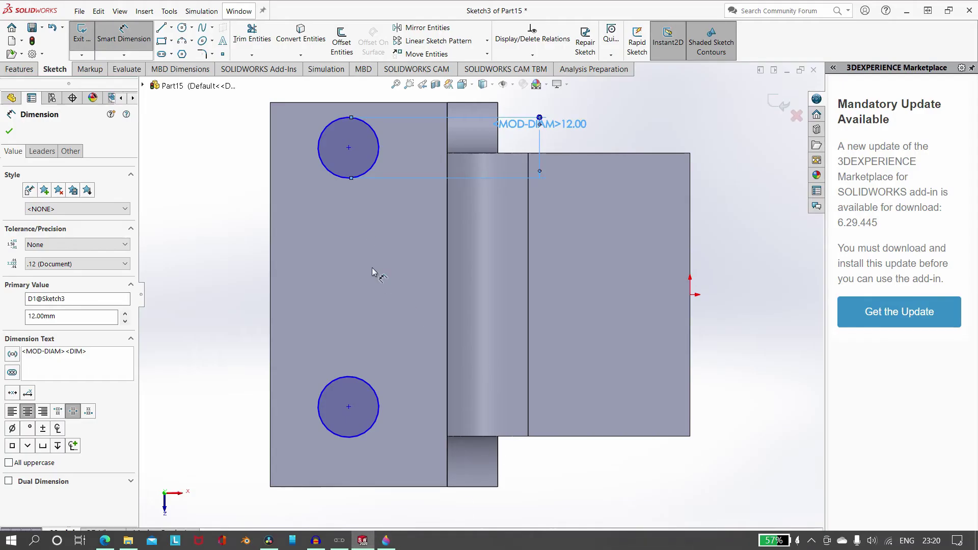
pyautogui.click(349, 150)
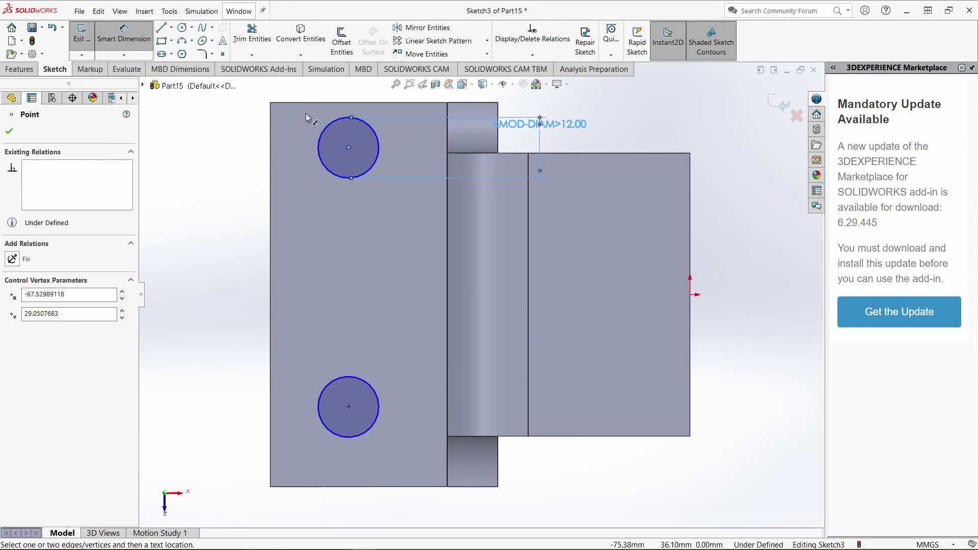
pyautogui.click(271, 151)
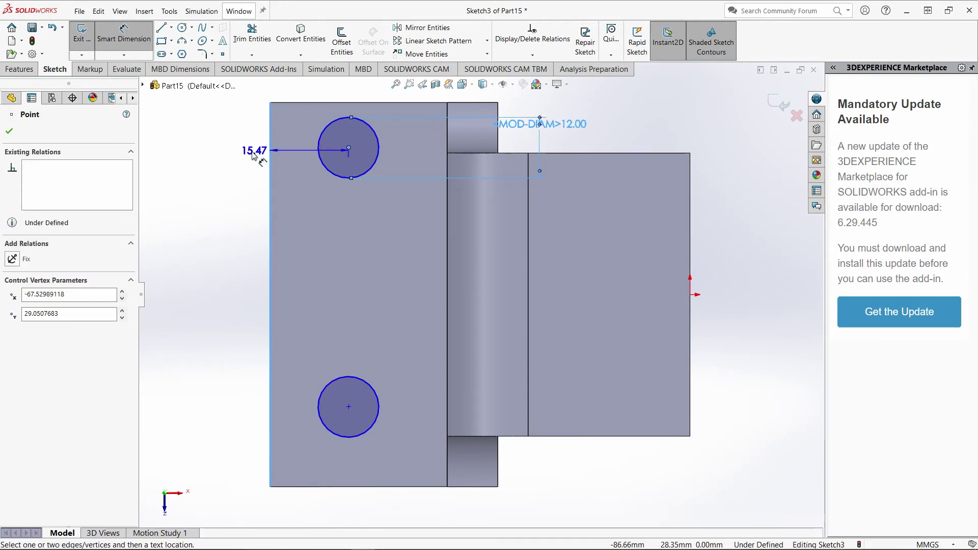
pyautogui.click(223, 227)
pyautogui.write('20')
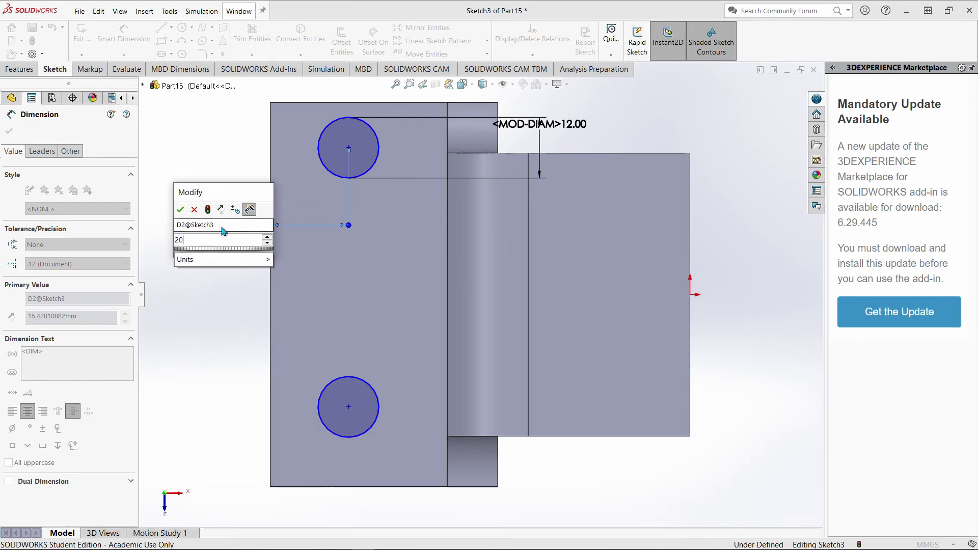
pyautogui.press('Return')
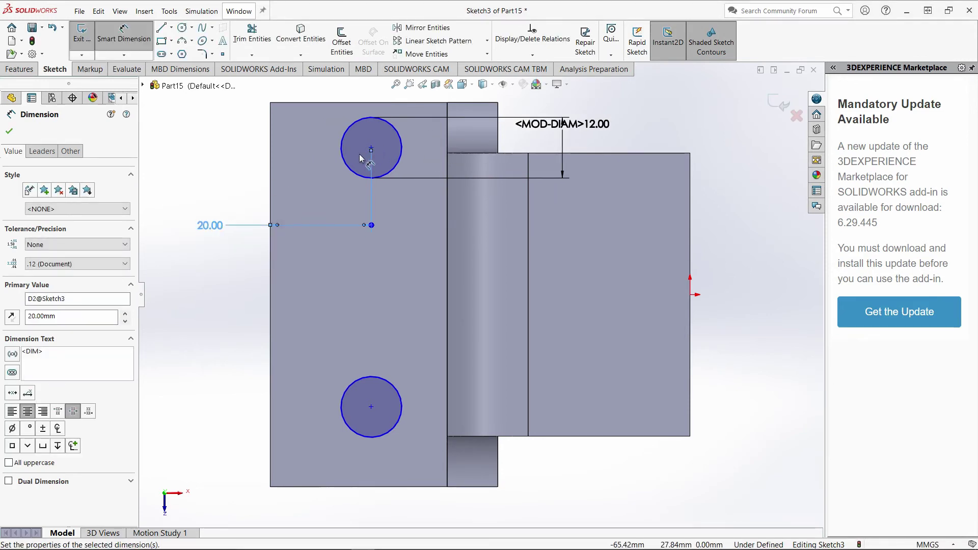
# - Dimension the upper circle's centre 23 mm from the foot's upper short edge
pyautogui.click(372, 149)
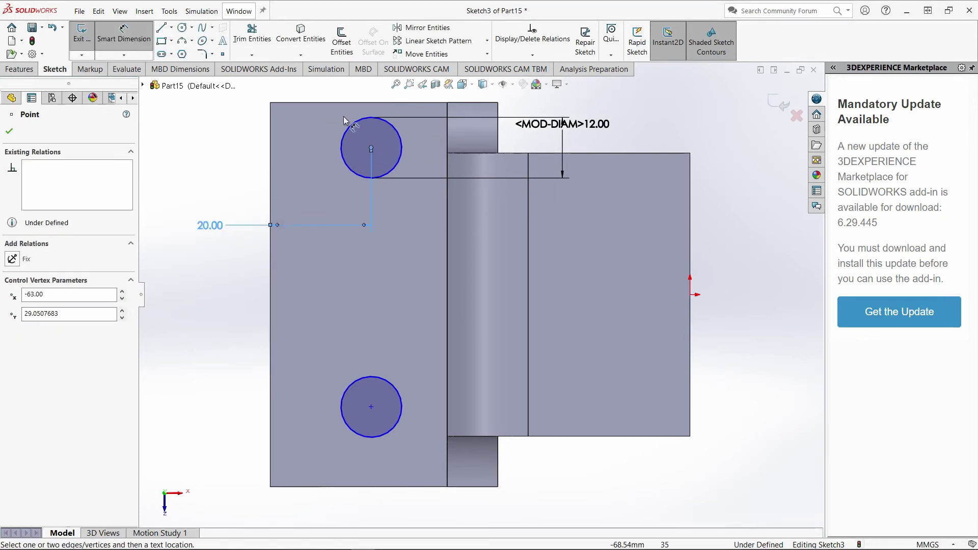
pyautogui.click(345, 103)
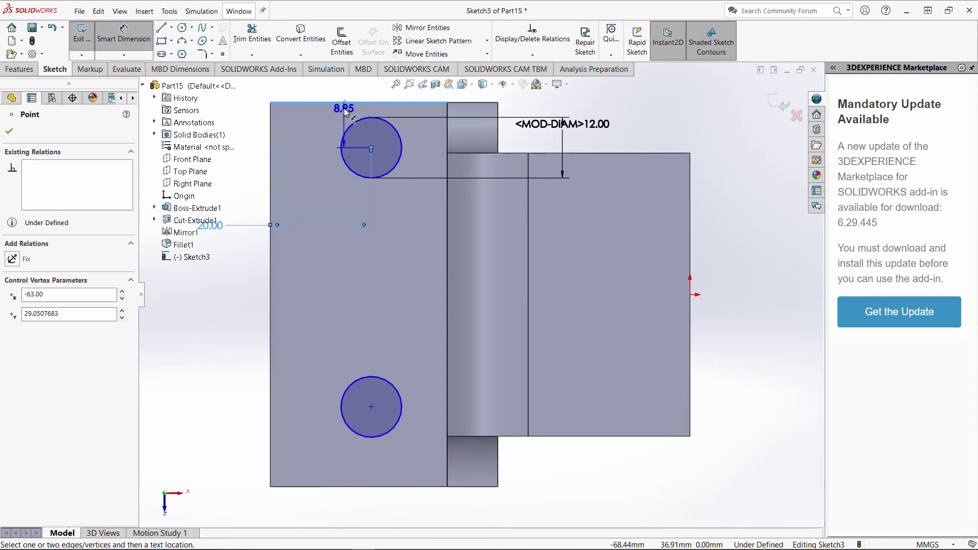
pyautogui.click(306, 137)
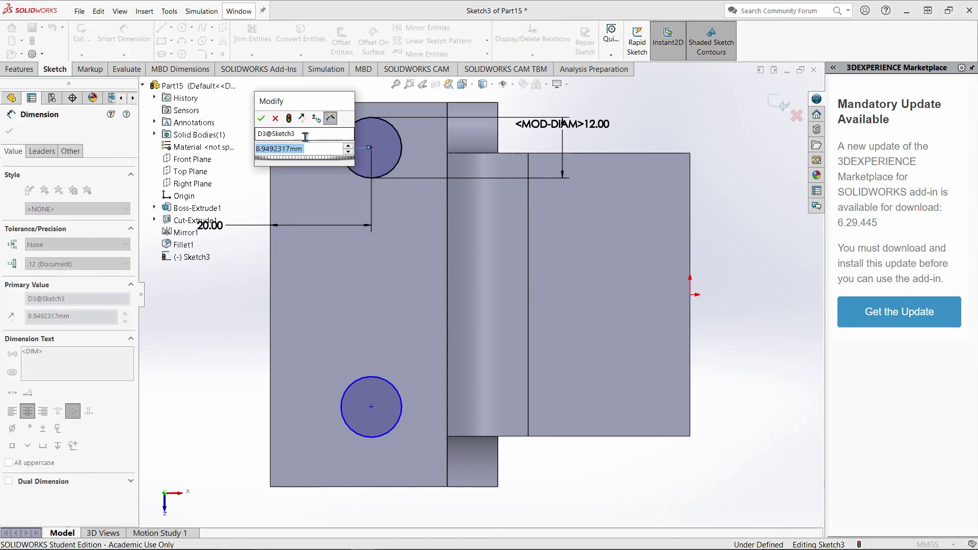
pyautogui.write('23')
pyautogui.press('Return')
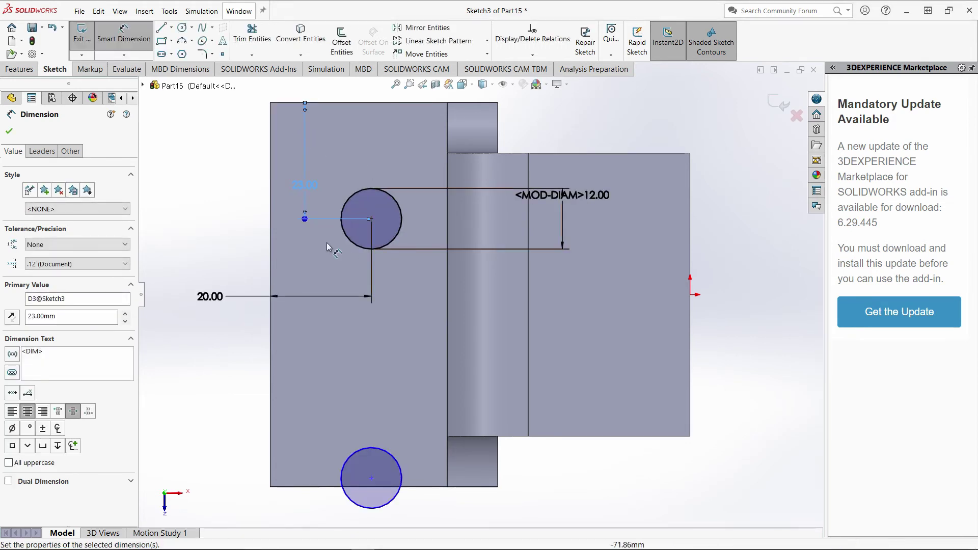
# - Set the distance between the two circle centres to 25 mm
pyautogui.click(371, 218)
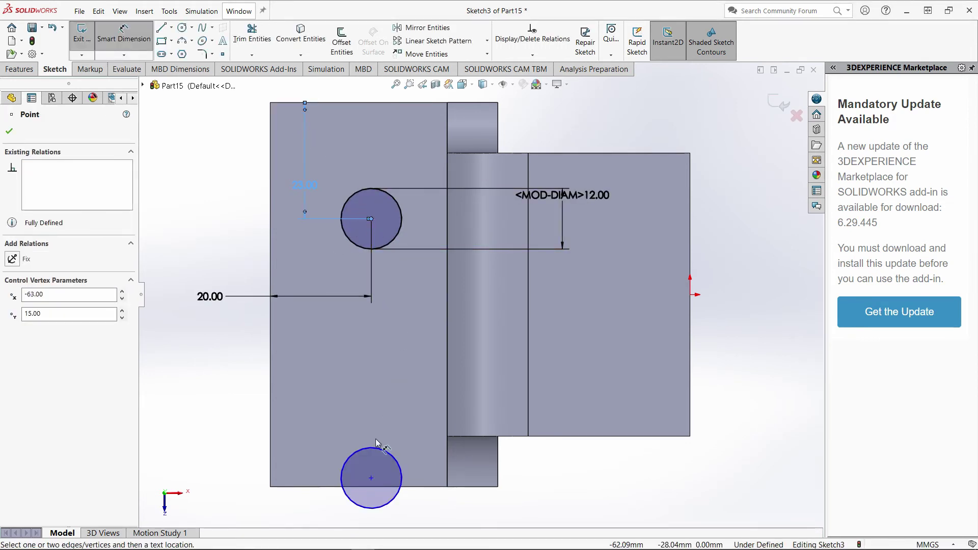
pyautogui.click(371, 478)
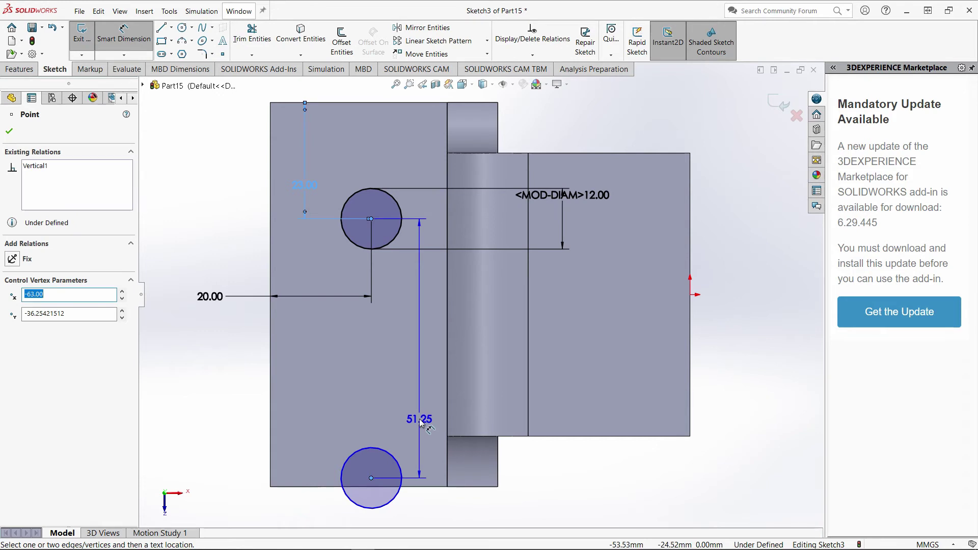
pyautogui.click(198, 390)
pyautogui.write('25')
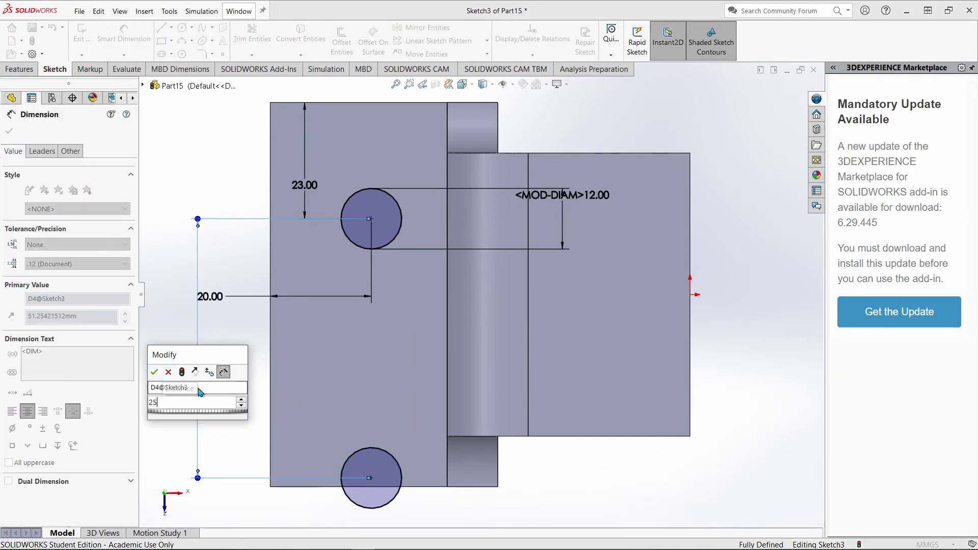
pyautogui.press('Return')
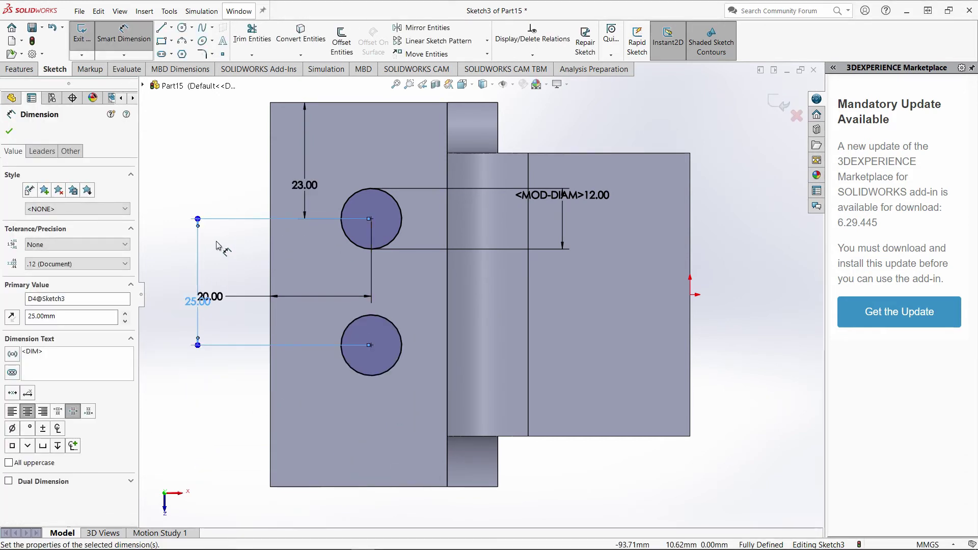
# - Close the sketch and cut both circles through the foot with an Extruded Cut set to Through All
pyautogui.click(80, 33)
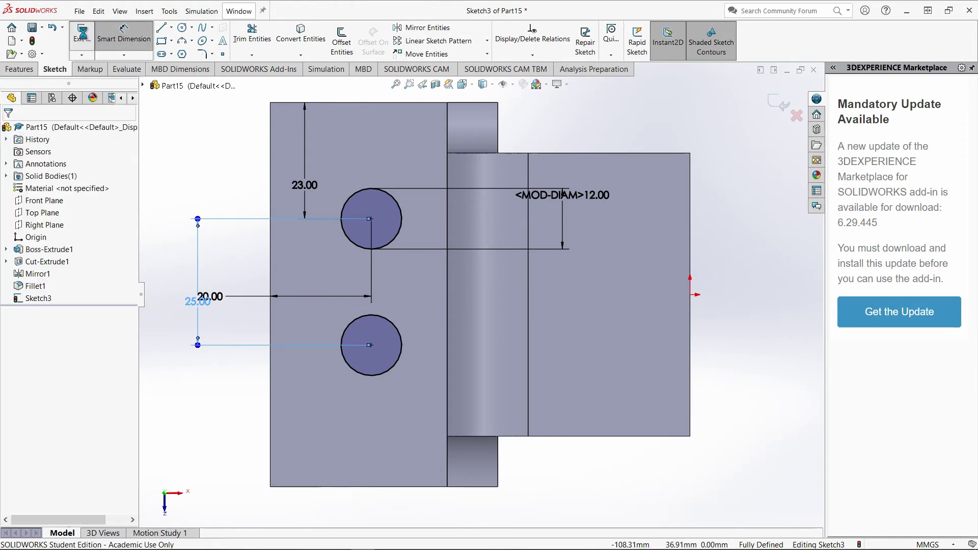
pyautogui.click(10, 69)
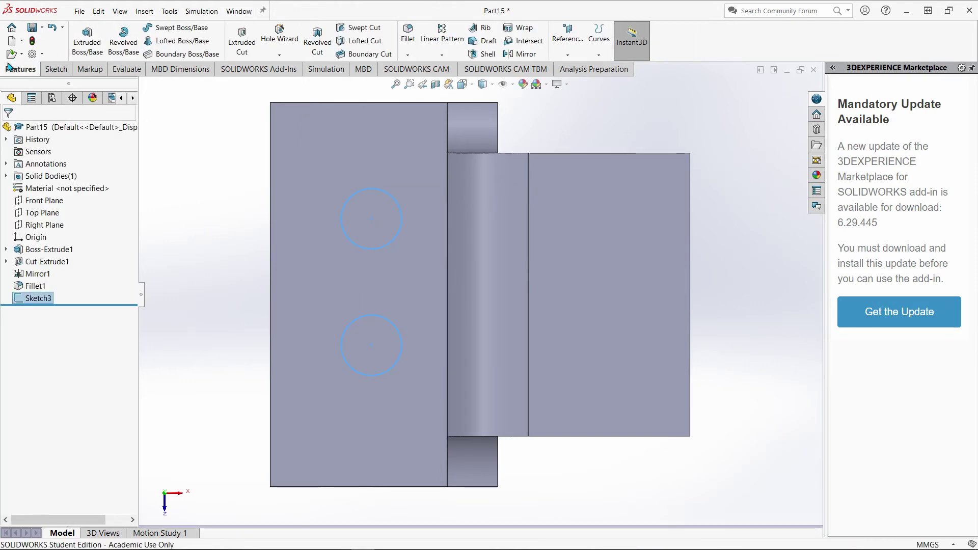
pyautogui.click(240, 49)
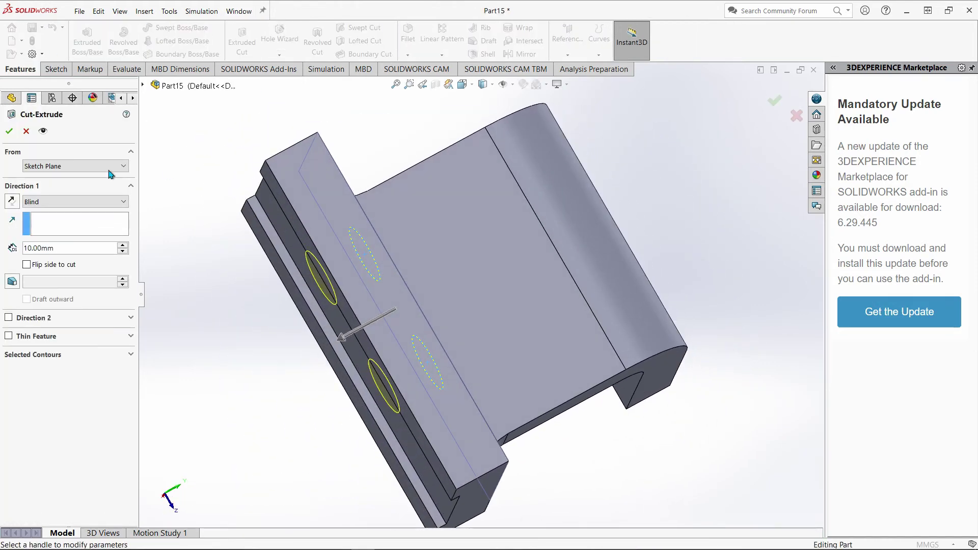
pyautogui.click(65, 202)
pyautogui.click(40, 220)
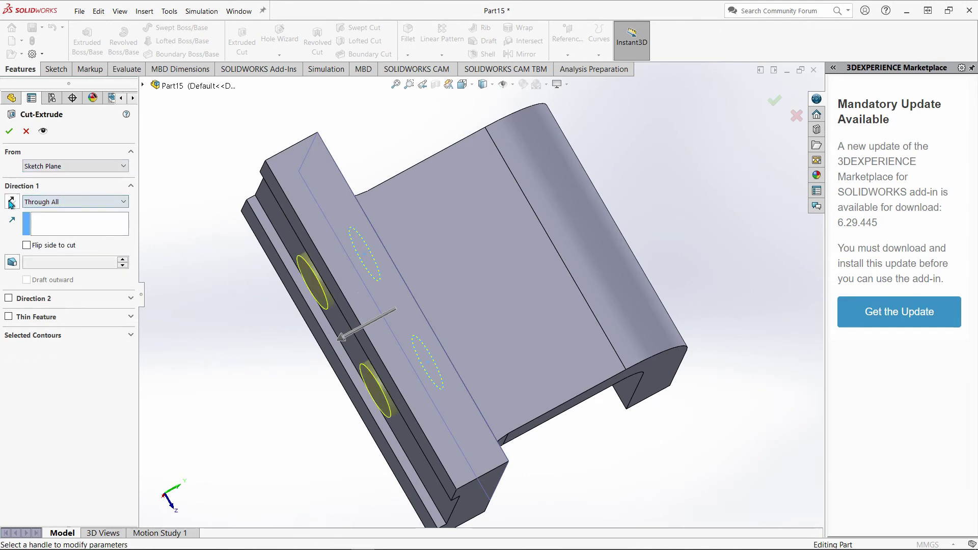
pyautogui.click(9, 131)
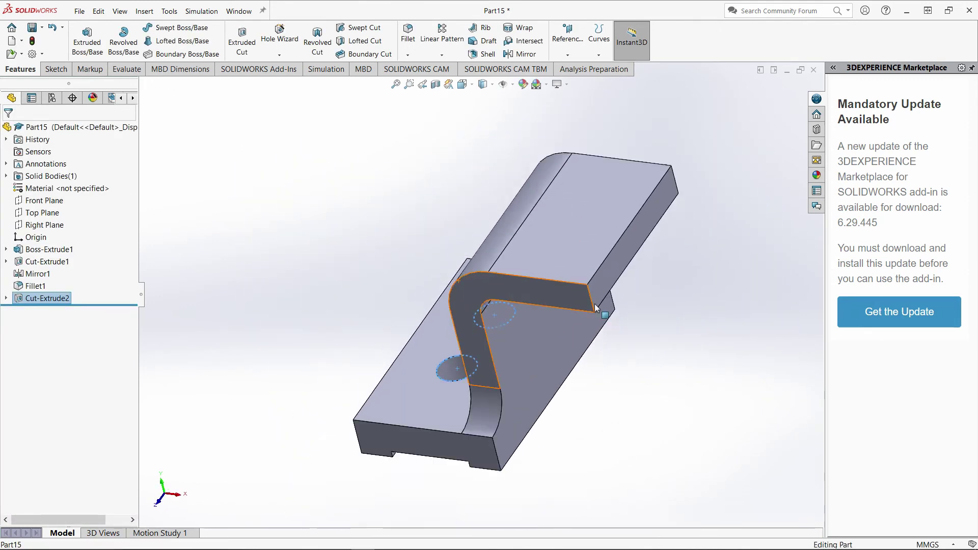
pyautogui.moveTo(594, 304); pyautogui.dragTo(527, 414, button='middle')
pyautogui.click(315, 393)
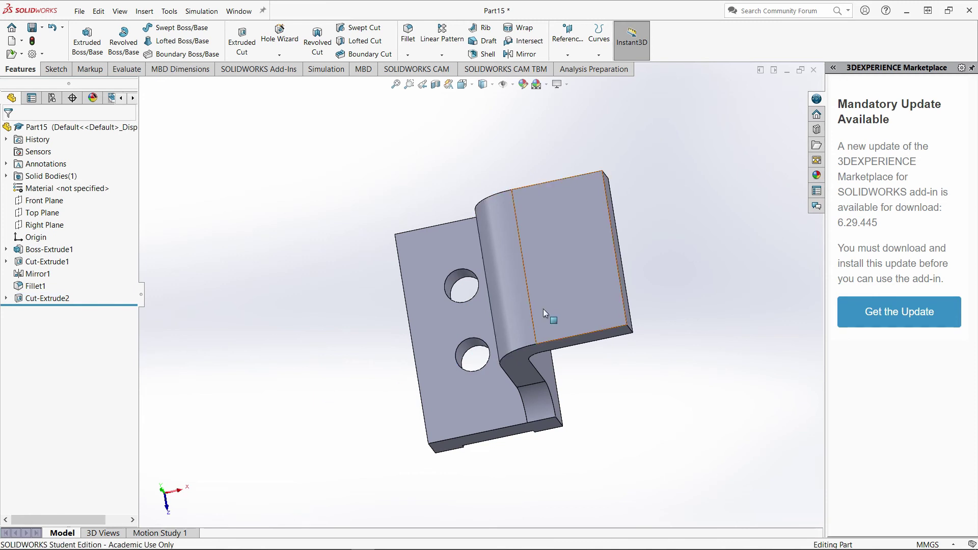
# - Start a feature mirror and set the free end face of the upper arm as the mirror face
pyautogui.moveTo(543, 309); pyautogui.dragTo(506, 378, button='middle')
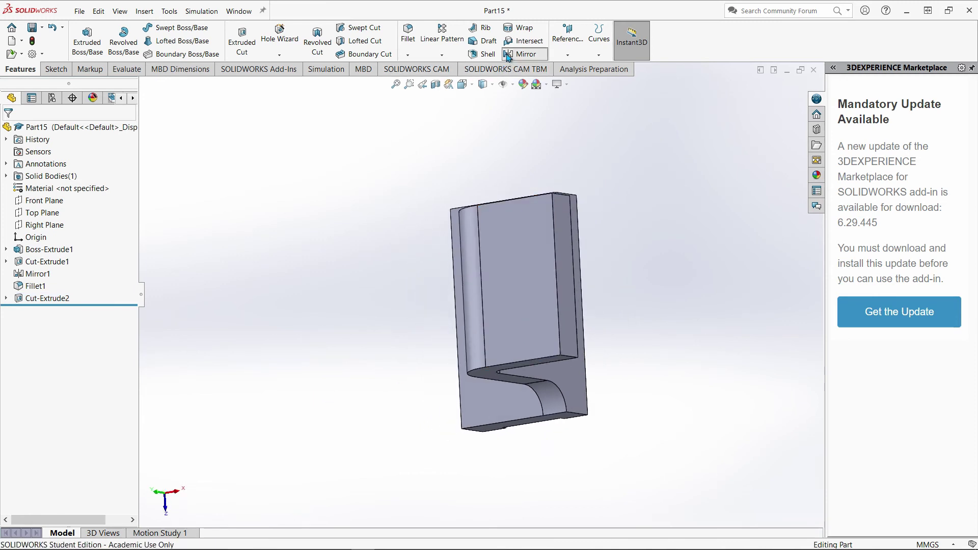
pyautogui.click(509, 55)
pyautogui.moveTo(352, 273); pyautogui.dragTo(378, 344, button='middle')
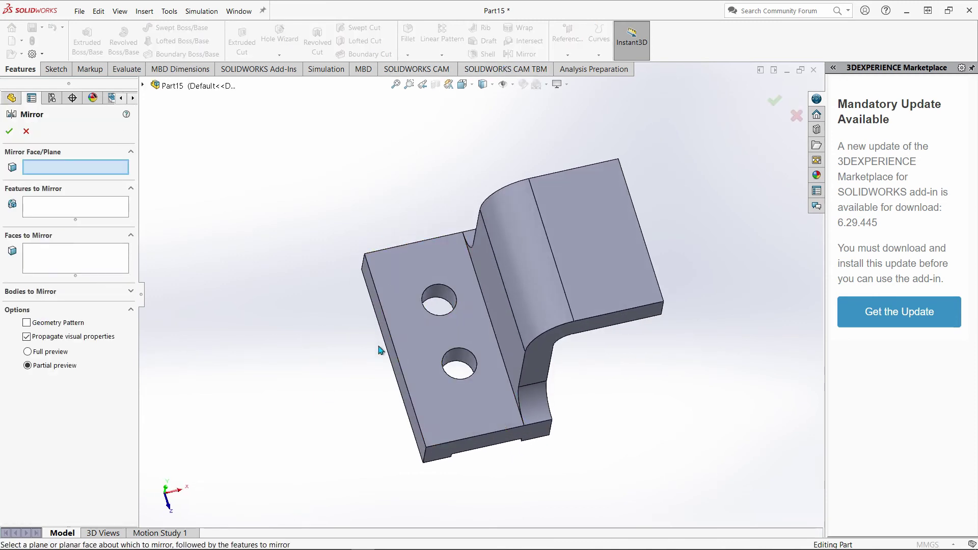
pyautogui.click(413, 339)
pyautogui.moveTo(267, 380); pyautogui.dragTo(259, 333, button='middle')
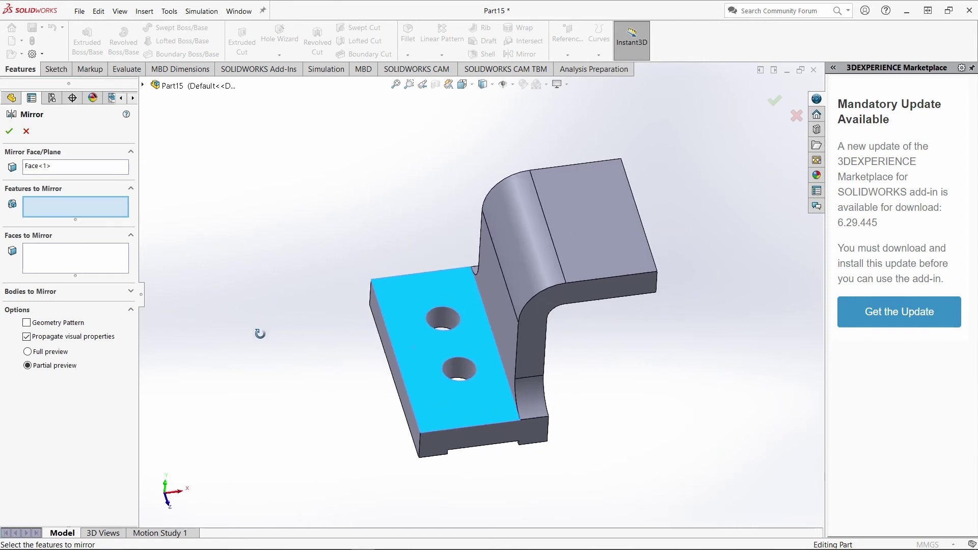
pyautogui.click(70, 169)
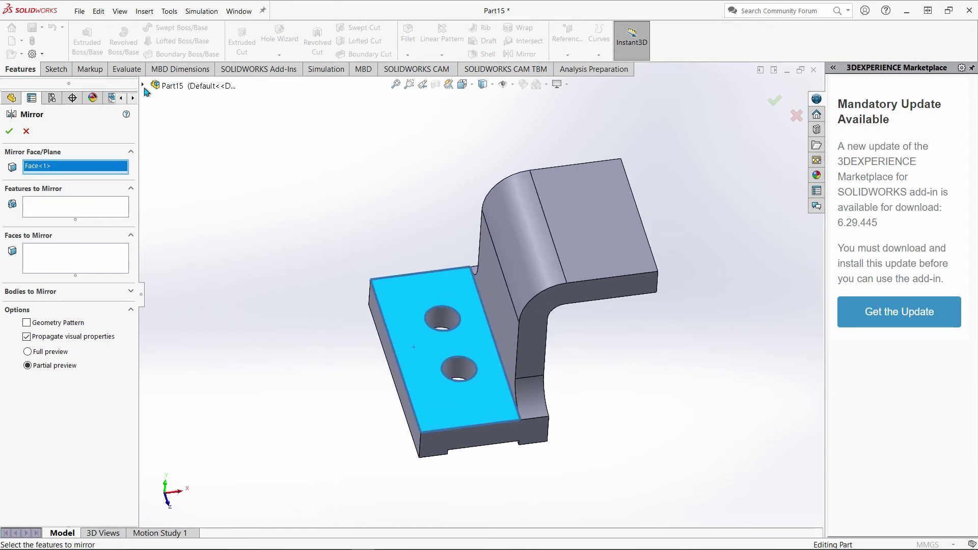
pyautogui.click(143, 86)
pyautogui.moveTo(525, 263); pyautogui.dragTo(265, 214, button='middle')
pyautogui.click(497, 253)
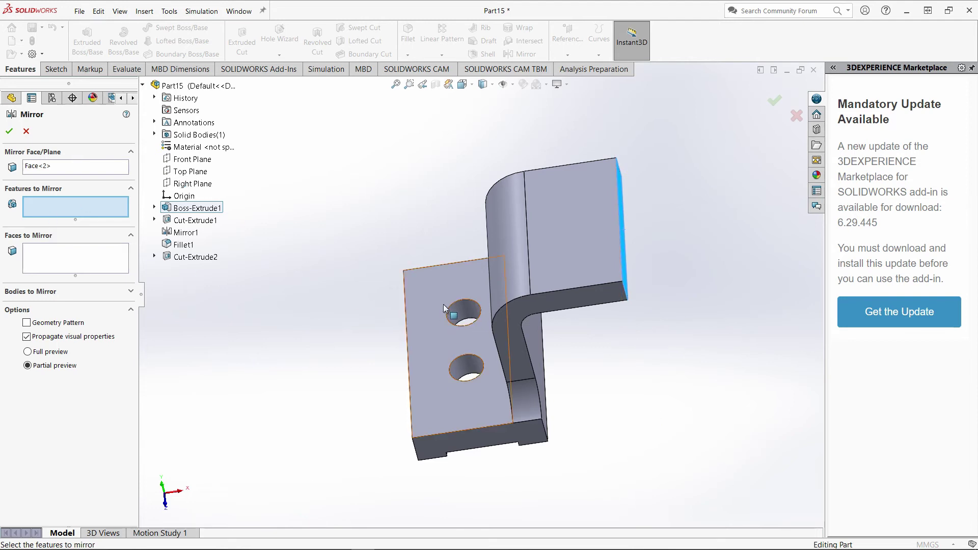
# - Mirror Boss-Extrude1, Cut-Extrude1, Cut-Extrude2 and Fillet1 across the arm's end face
pyautogui.click(421, 298)
pyautogui.click(468, 305)
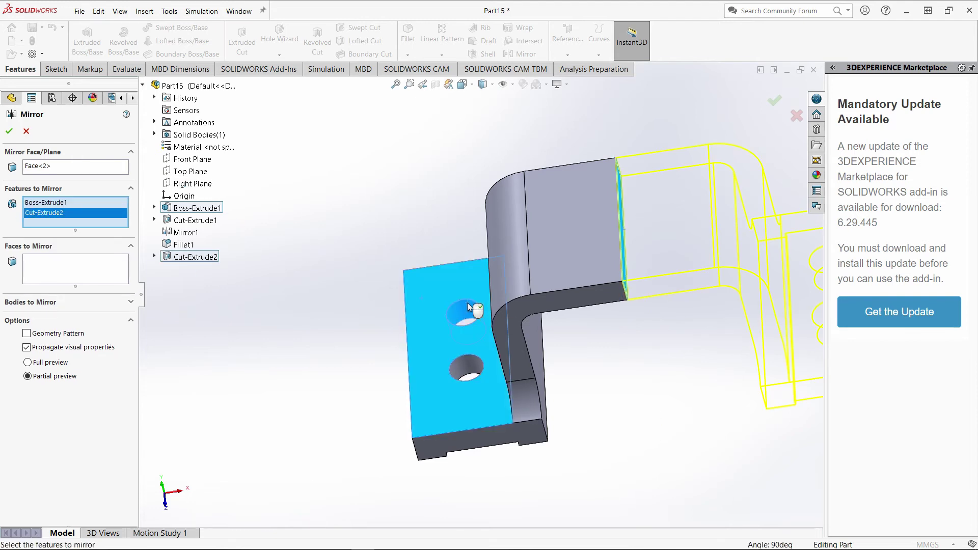
pyautogui.click(516, 347)
pyautogui.click(517, 393)
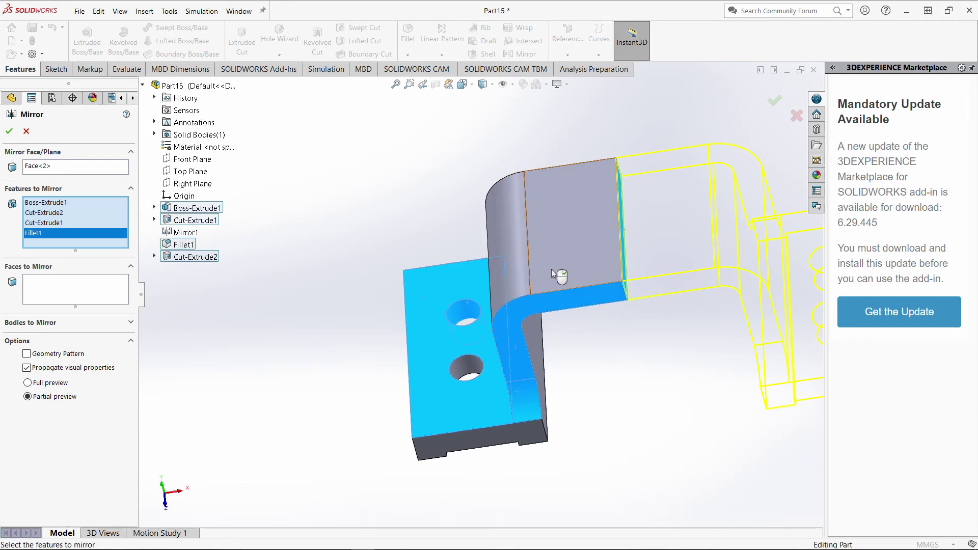
pyautogui.moveTo(360, 299); pyautogui.dragTo(299, 217, button='middle')
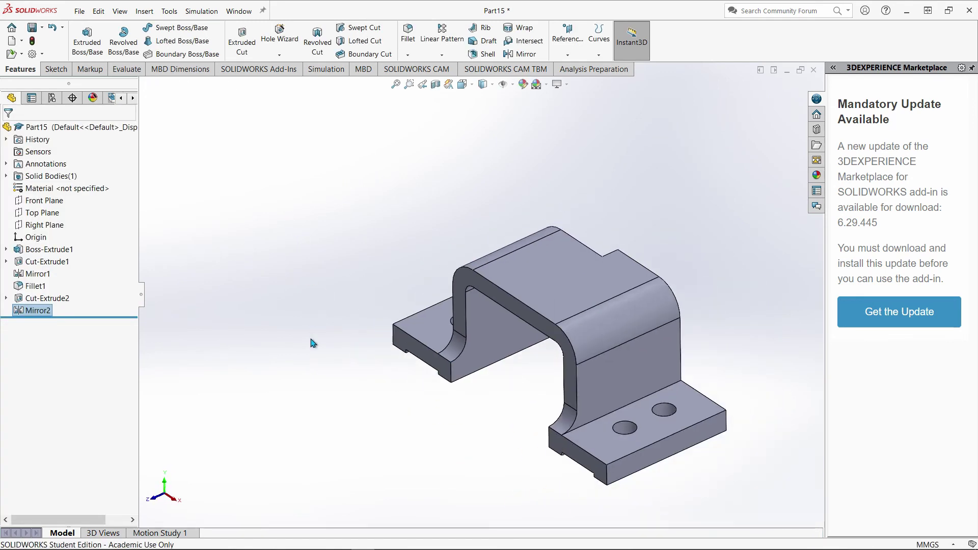
# - Edit the Mirror2 feature to include Mirror1 among the mirrored features
pyautogui.moveTo(313, 343); pyautogui.dragTo(268, 358, button='middle')
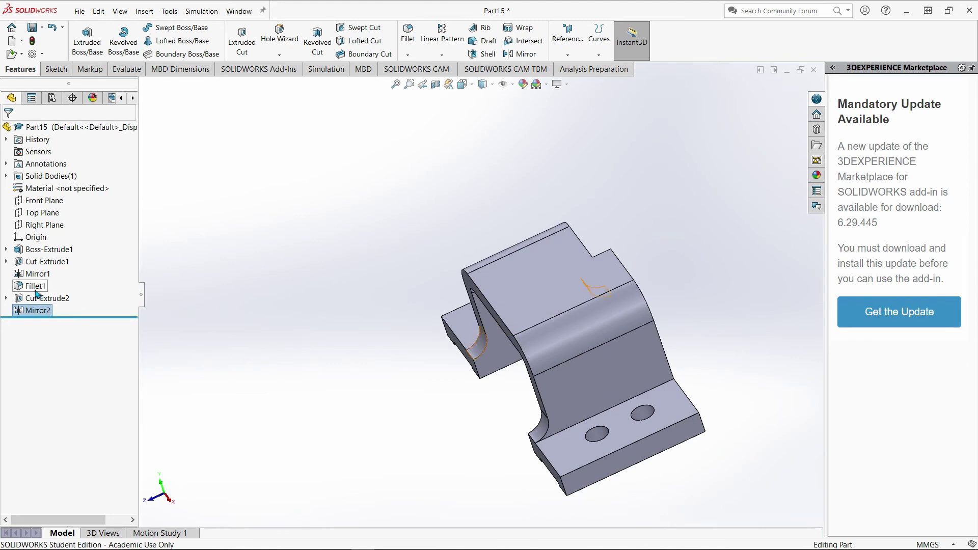
pyautogui.rightClick(37, 312)
pyautogui.click(42, 282)
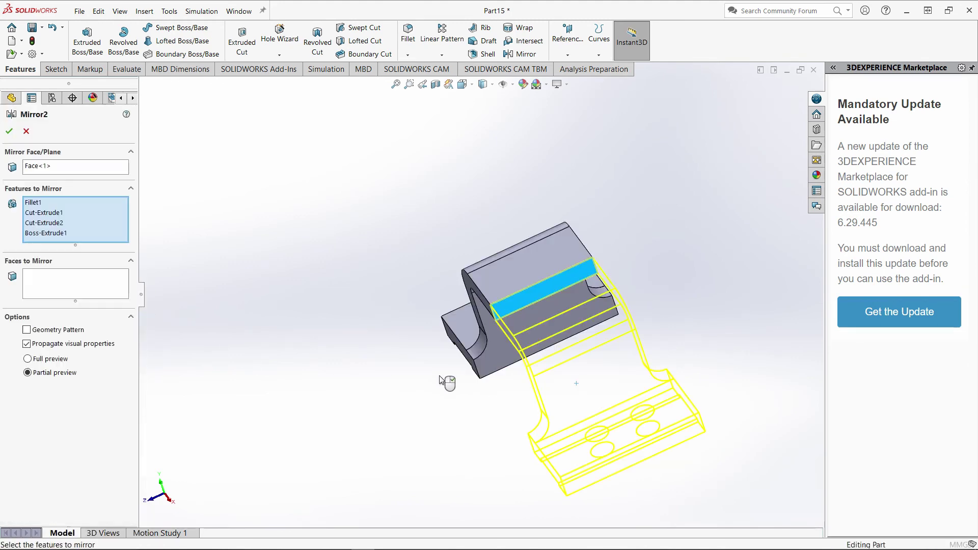
pyautogui.click(566, 260)
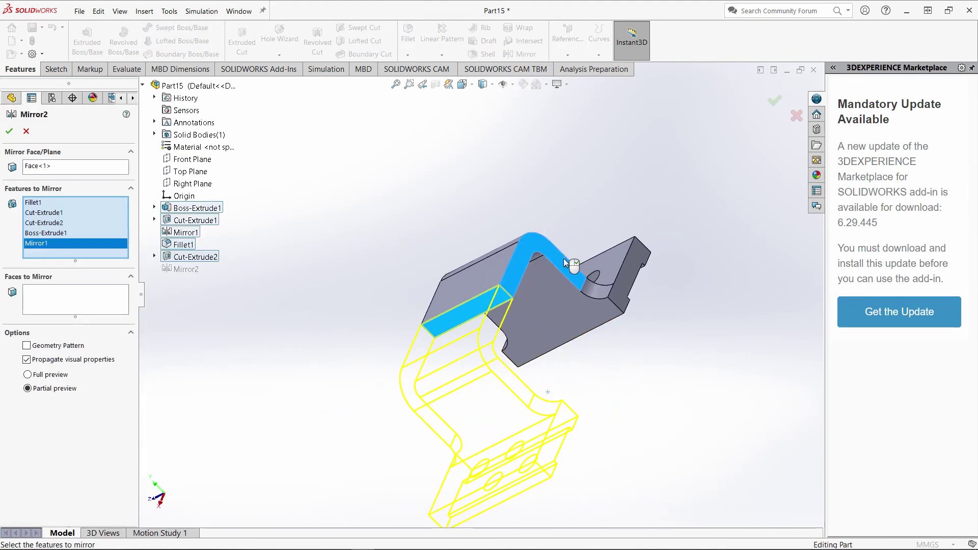
pyautogui.moveTo(356, 297); pyautogui.dragTo(228, 289, button='middle')
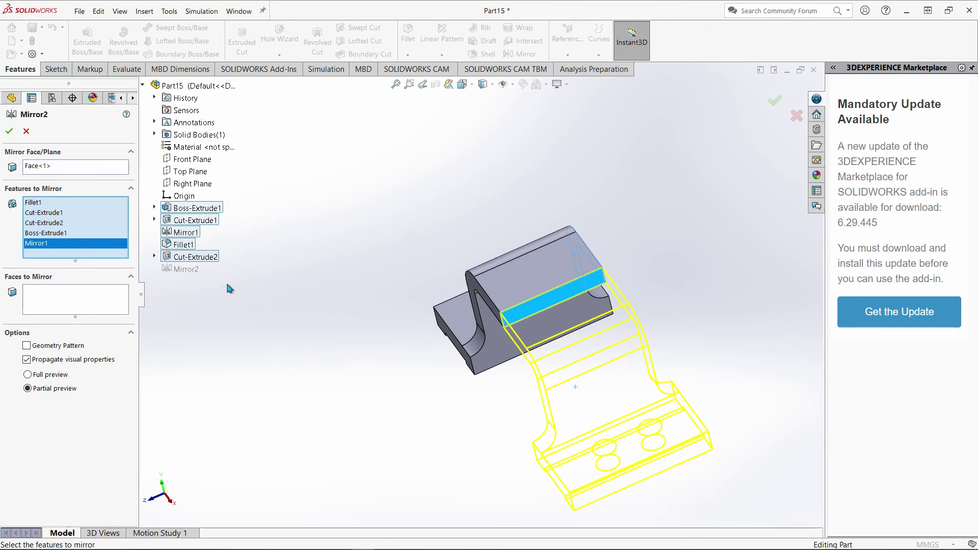
pyautogui.click(7, 134)
# - Open a sketch on the bracket's flat top face and draw a circle about 37.5 mm in diameter centred on the origin
pyautogui.moveTo(360, 331); pyautogui.dragTo(585, 288, button='middle')
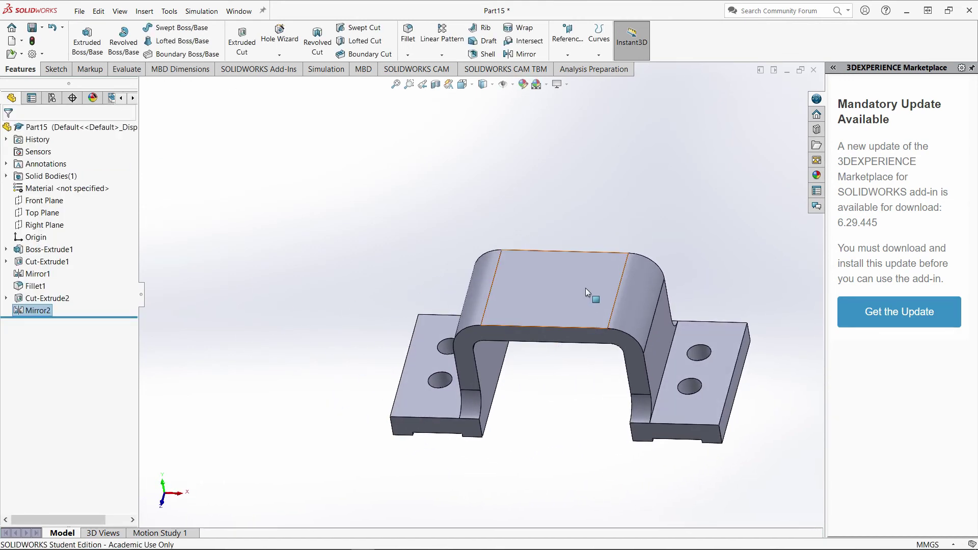
pyautogui.click(585, 288)
pyautogui.click(602, 267)
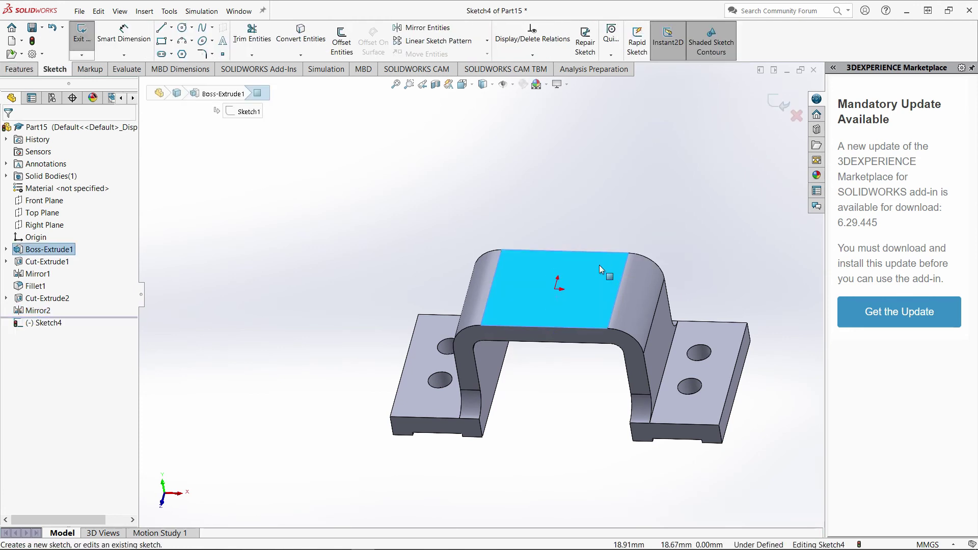
pyautogui.rightClick(524, 277)
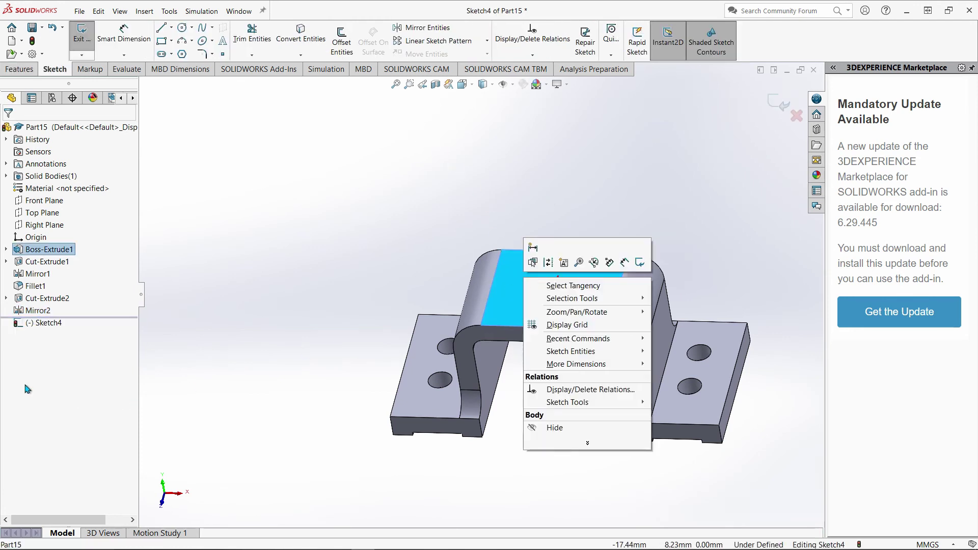
pyautogui.rightClick(47, 325)
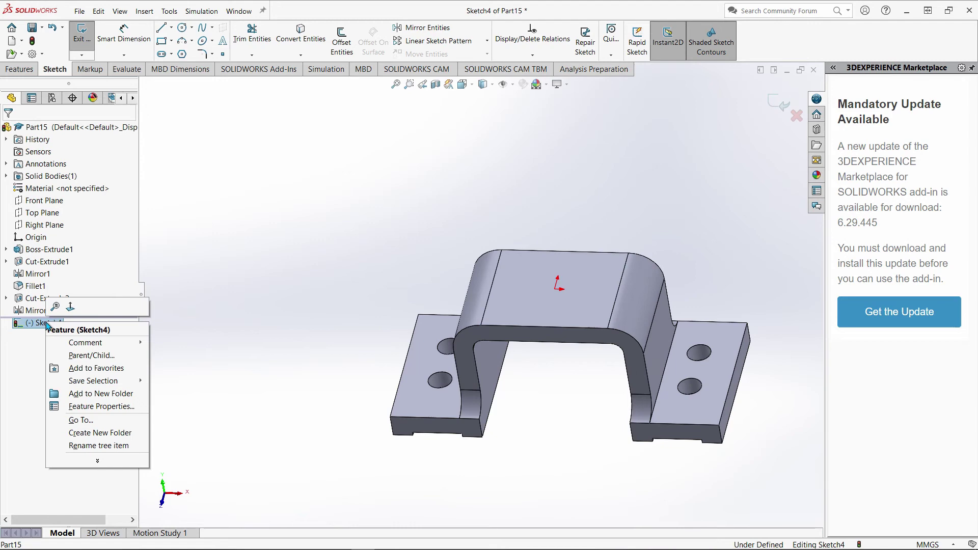
pyautogui.click(81, 308)
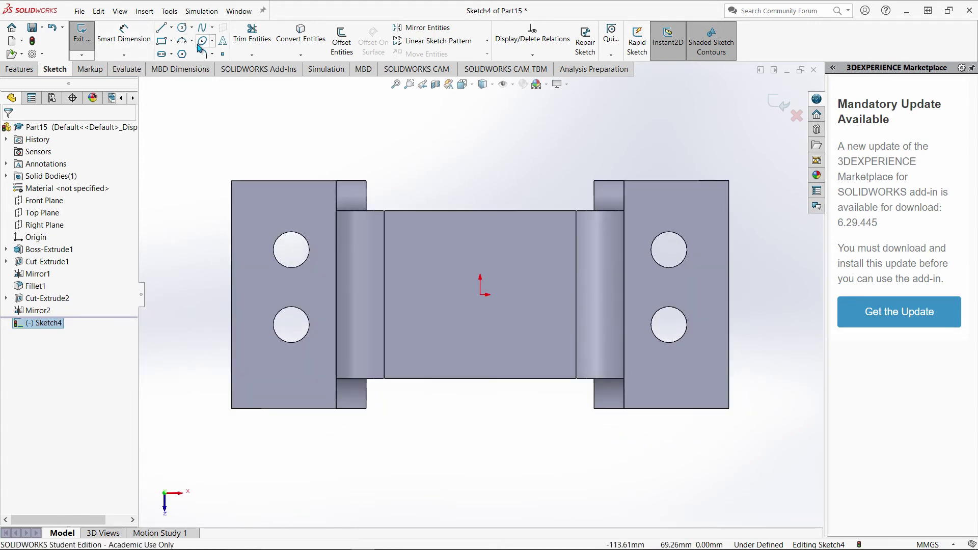
pyautogui.click(182, 28)
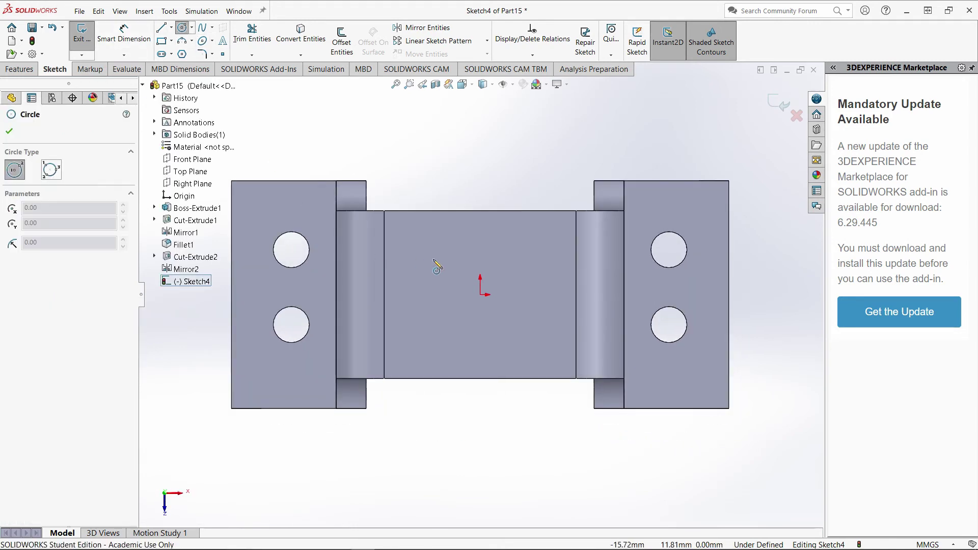
pyautogui.click(483, 297)
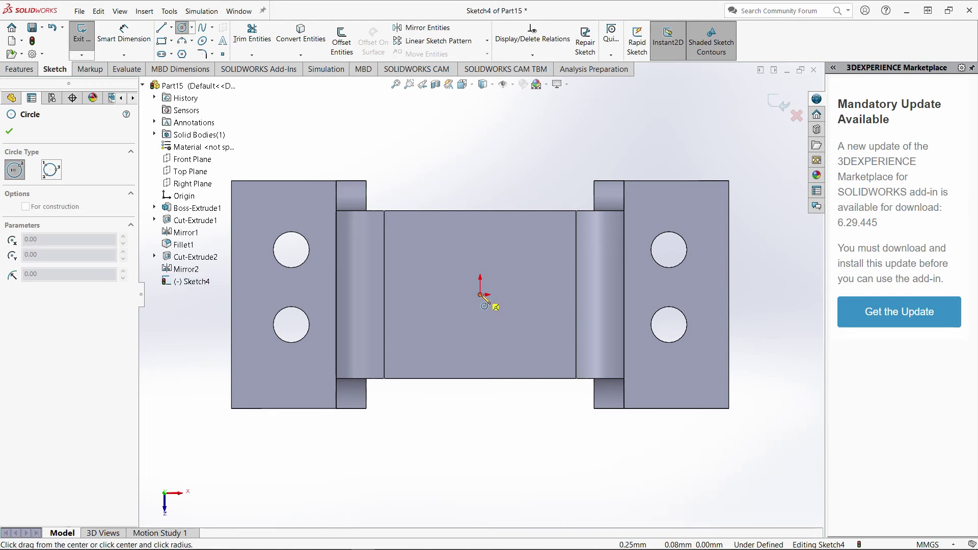
pyautogui.click(534, 315)
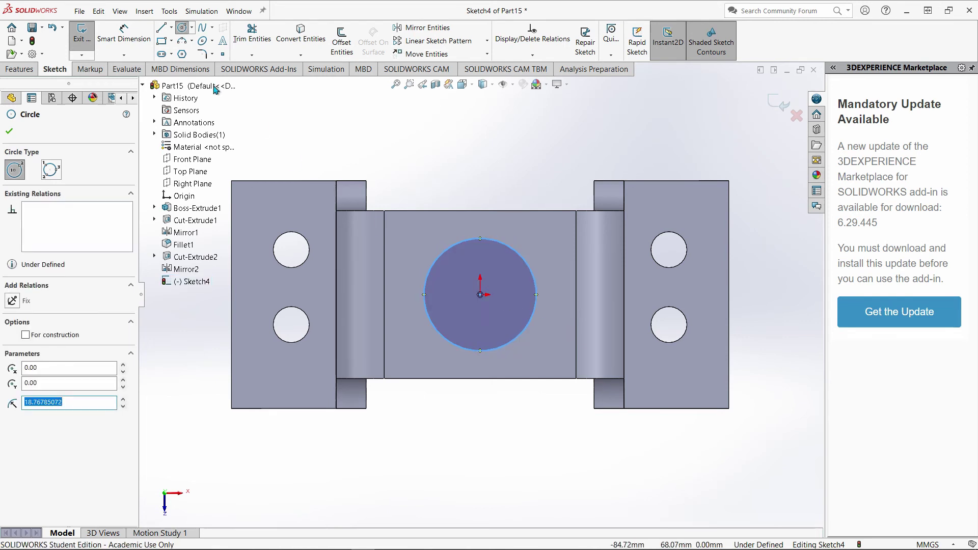
# - Dimension the circle's diameter as 50 mm, taking the value from the reference drawing in Paint 3D
pyautogui.click(130, 48)
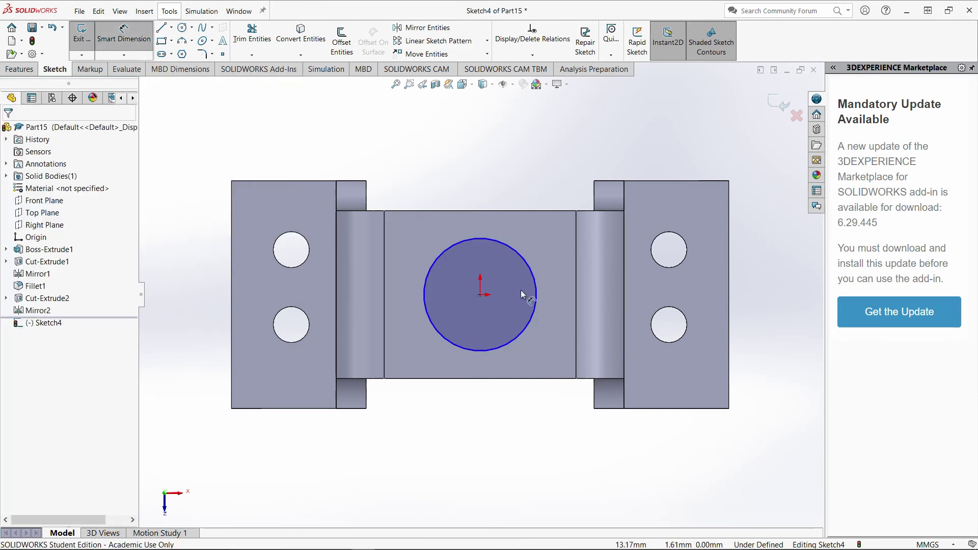
pyautogui.click(530, 273)
pyautogui.click(551, 155)
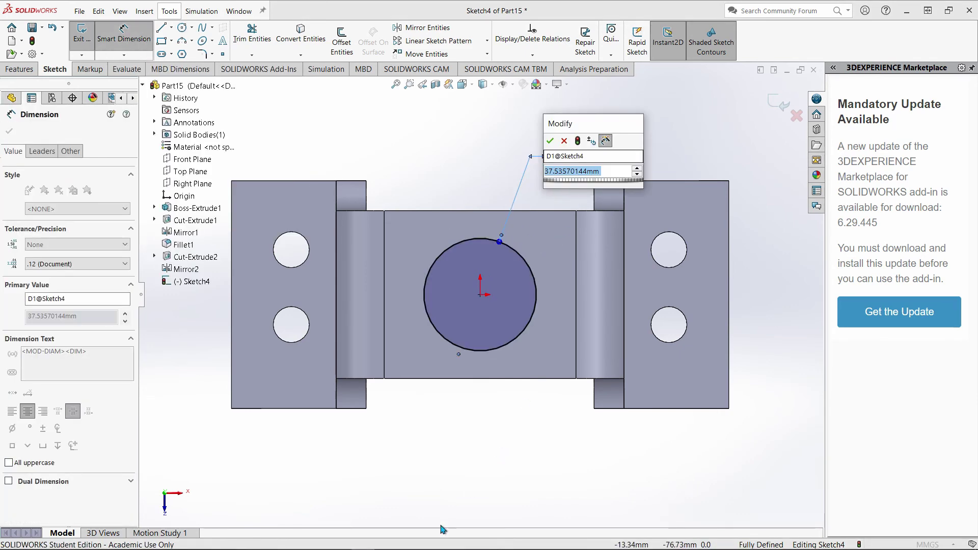
pyautogui.click(389, 540)
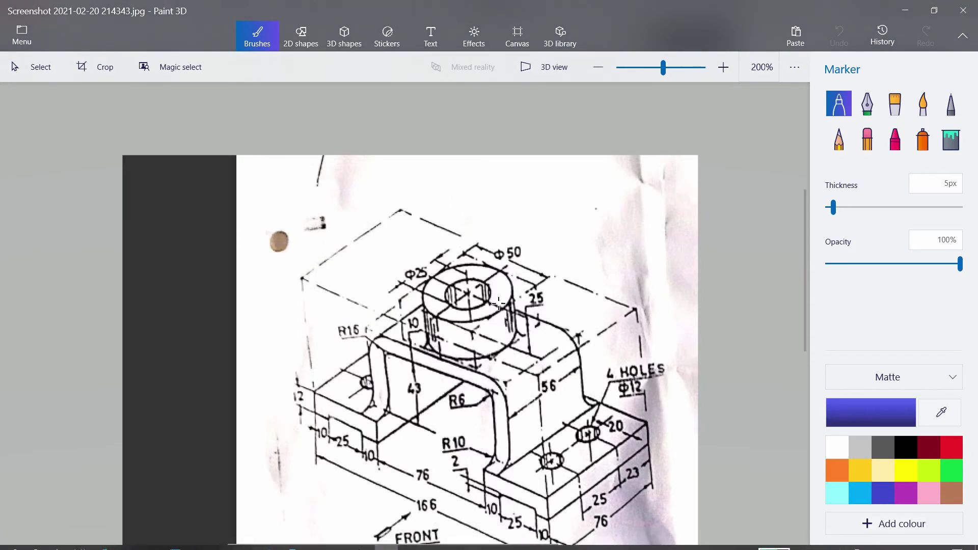
pyautogui.moveTo(449, 548)
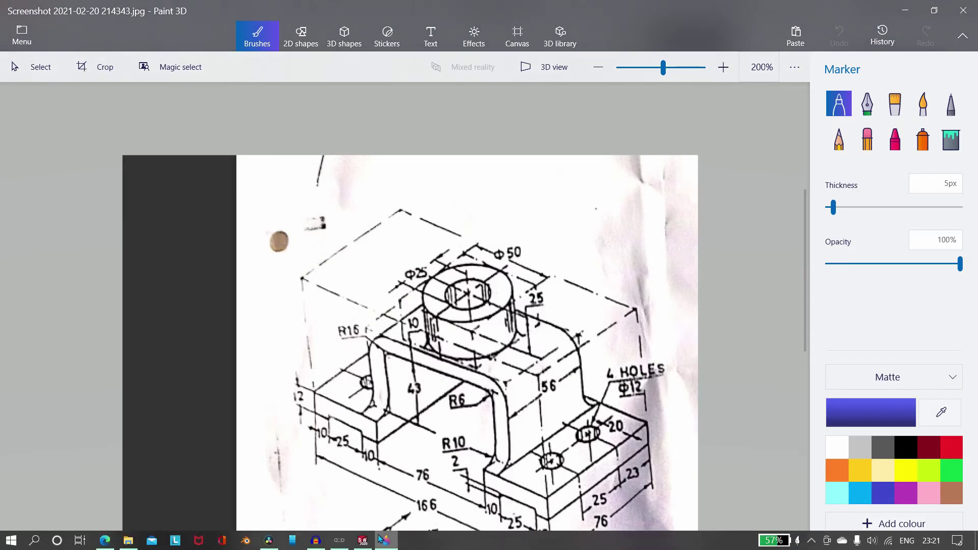
pyautogui.click(363, 540)
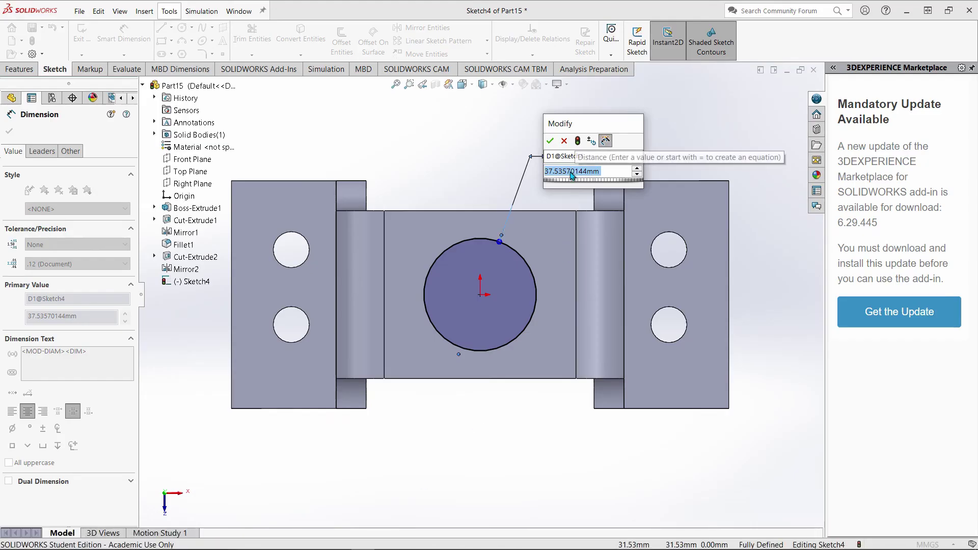
pyautogui.write('50')
pyautogui.press('Return')
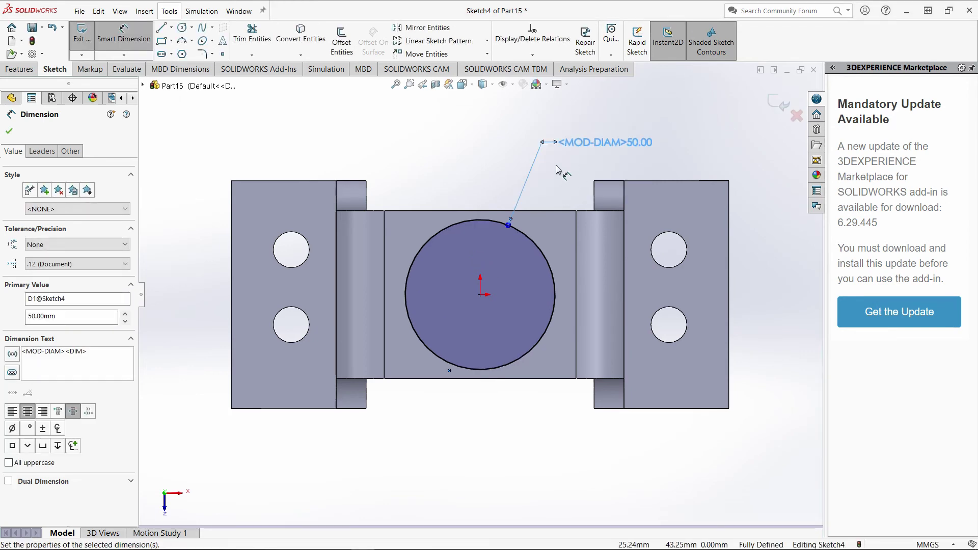
# - Close the sketch and extrude the circle upward as a 25 mm Blind boss merged with the bracket, following the reference drawing
pyautogui.click(80, 34)
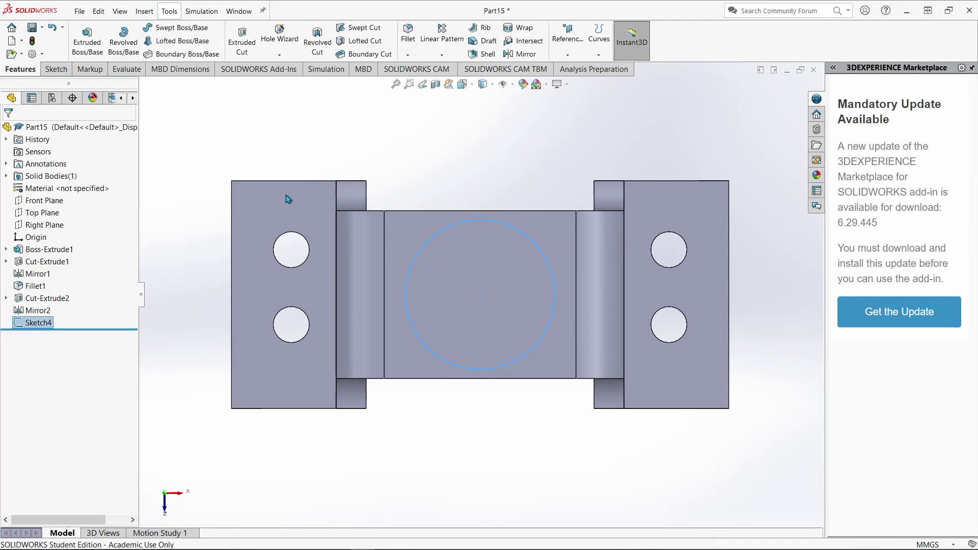
pyautogui.hotkey('ctrl', '7')
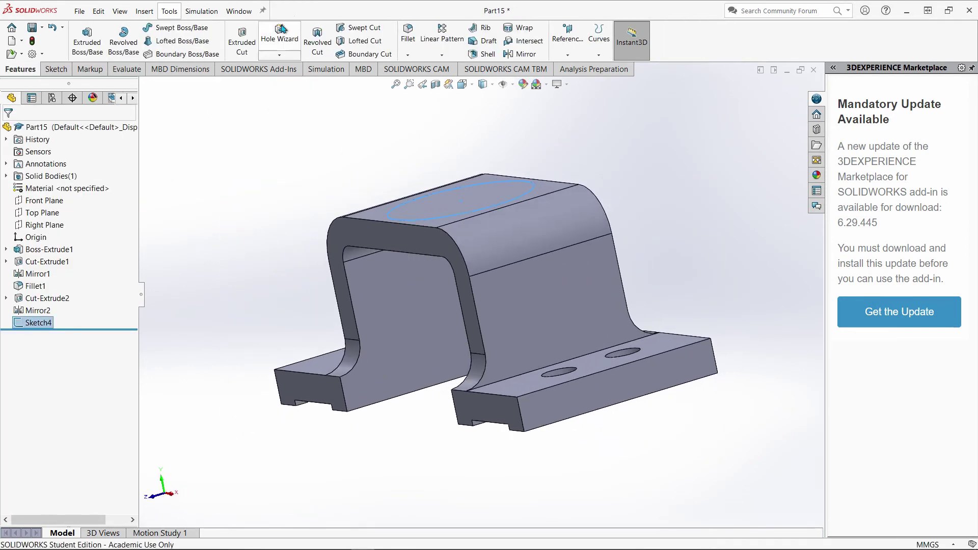
pyautogui.click(101, 50)
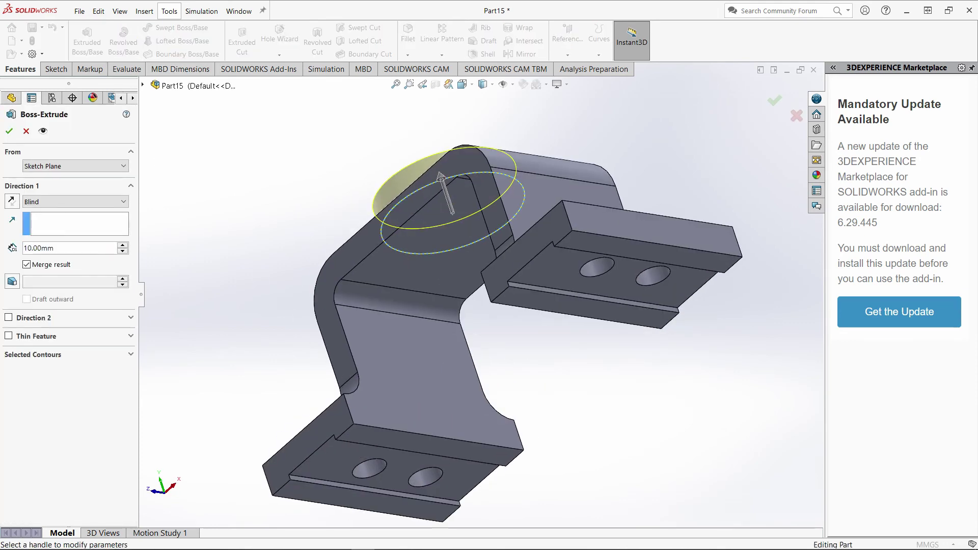
pyautogui.click(386, 540)
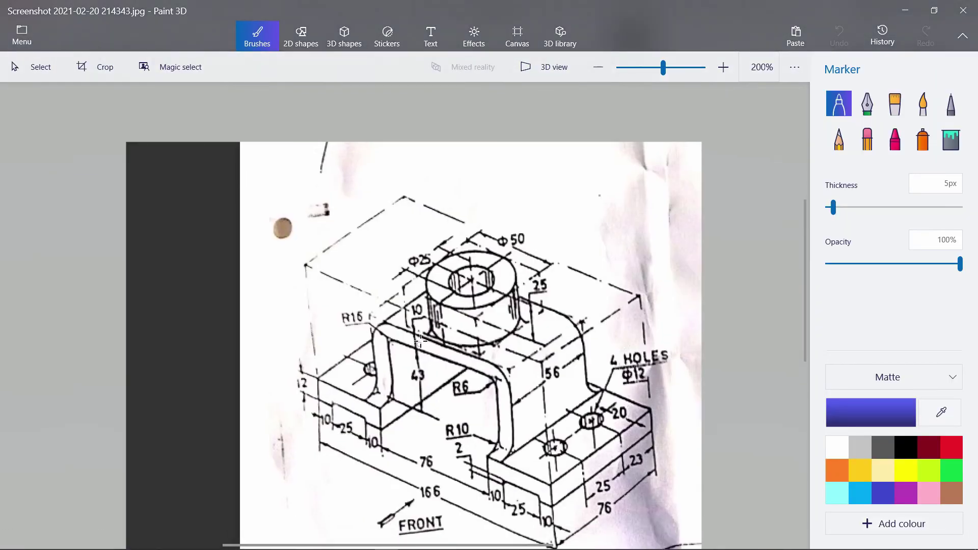
pyautogui.moveTo(424, 336); pyautogui.dragTo(427, 336, button='middle')
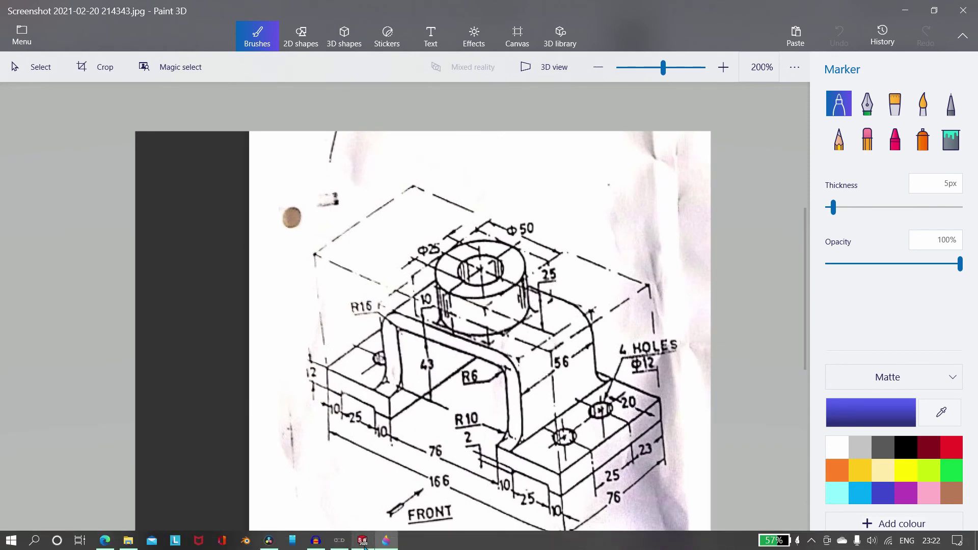
pyautogui.click(362, 541)
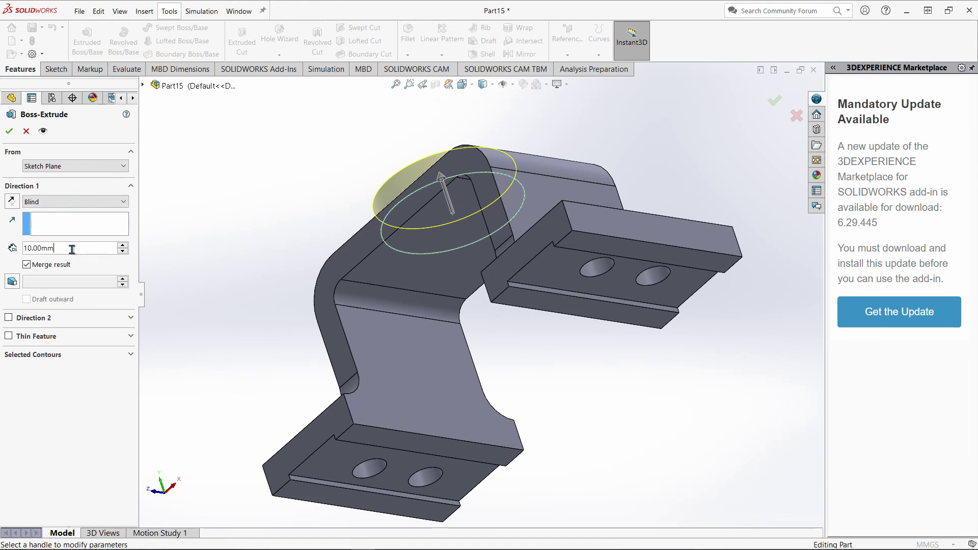
pyautogui.write('25')
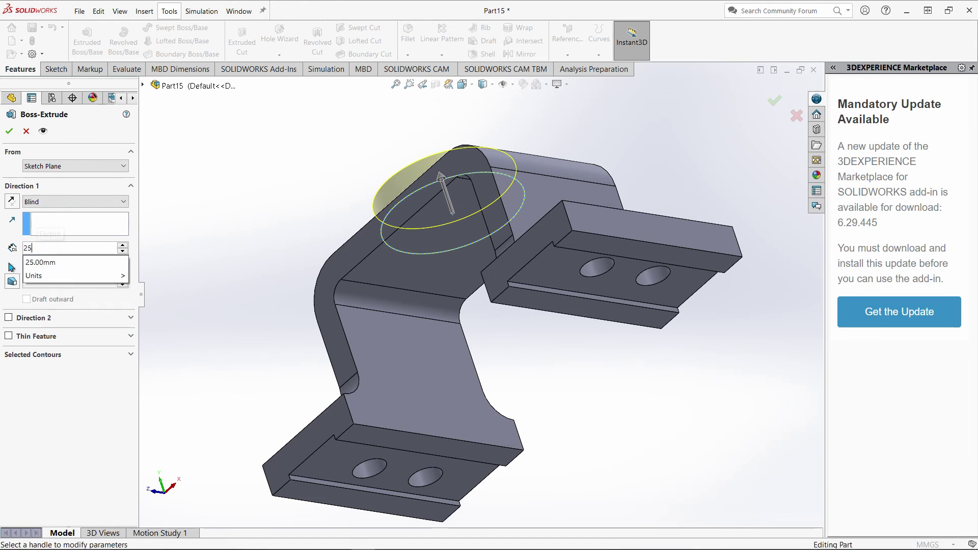
pyautogui.press('Return')
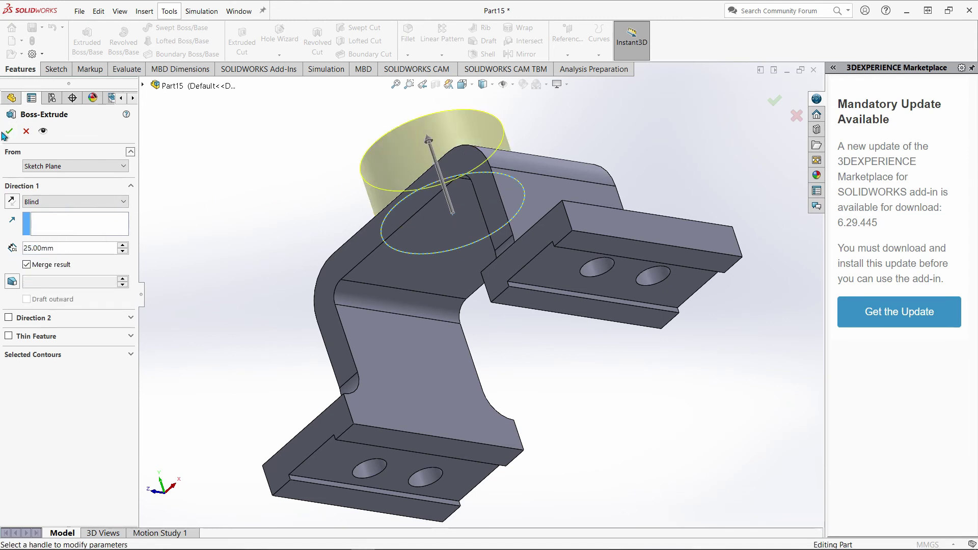
pyautogui.click(9, 131)
# - Open a sketch on the cylindrical boss's top face and draw a concentric circle about 21 mm in diameter at the origin
pyautogui.moveTo(200, 178); pyautogui.dragTo(307, 288, button='middle')
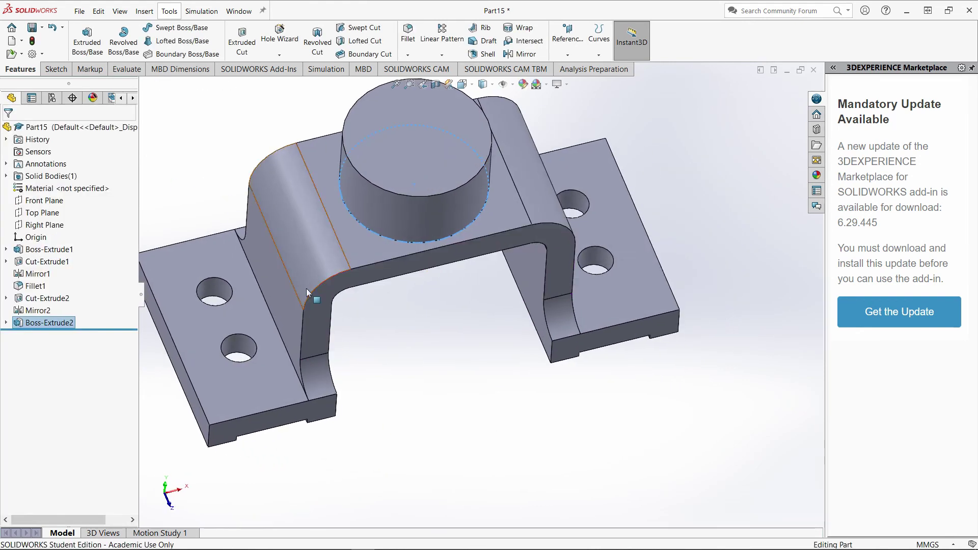
pyautogui.click(376, 139)
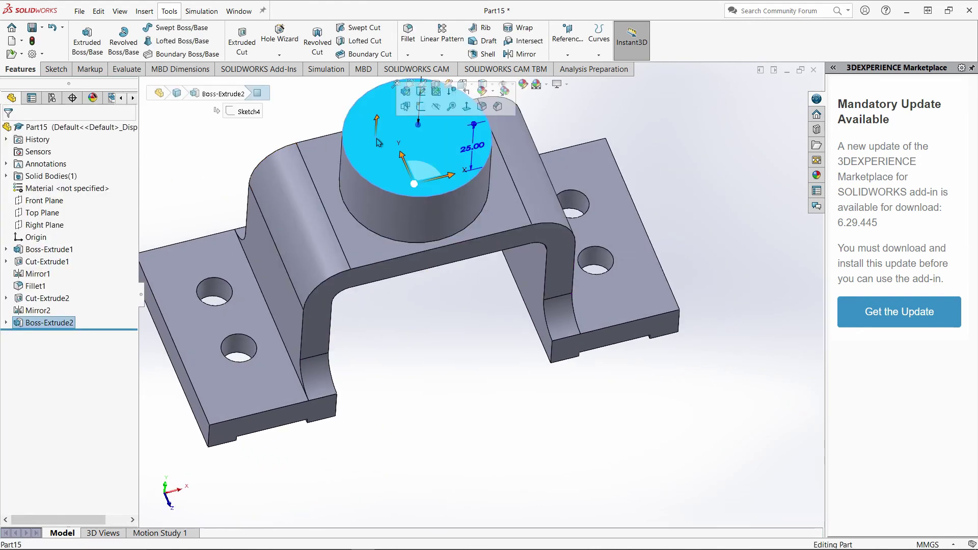
pyautogui.click(424, 115)
pyautogui.rightClick(41, 337)
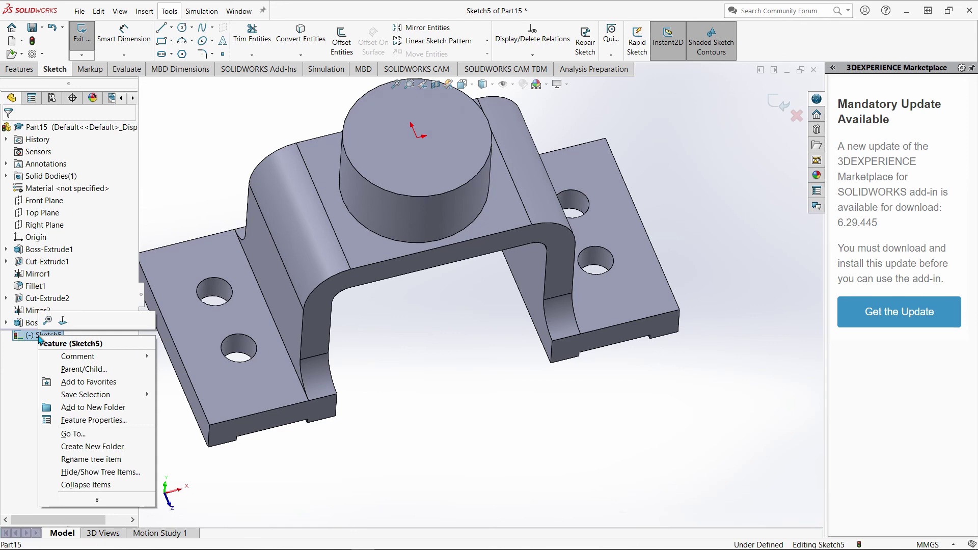
pyautogui.click(72, 325)
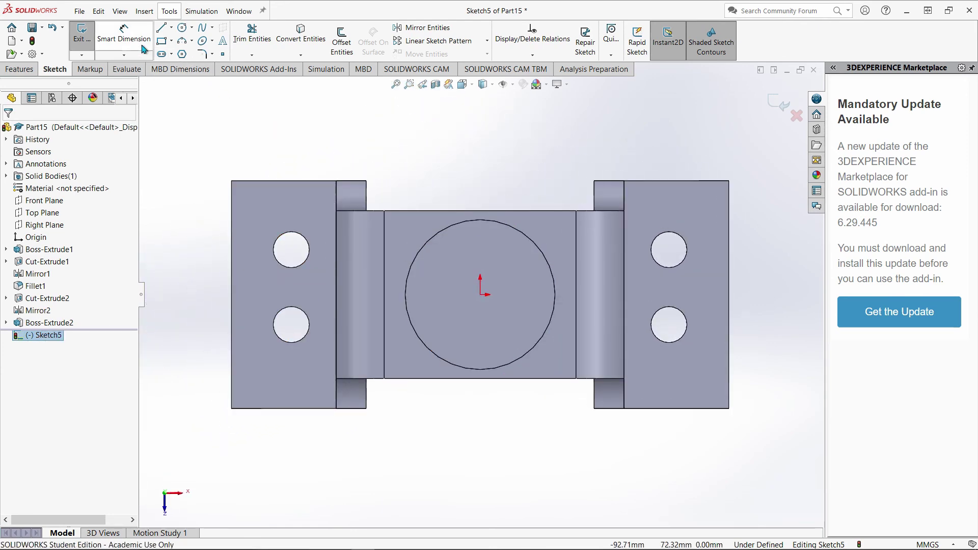
pyautogui.click(184, 28)
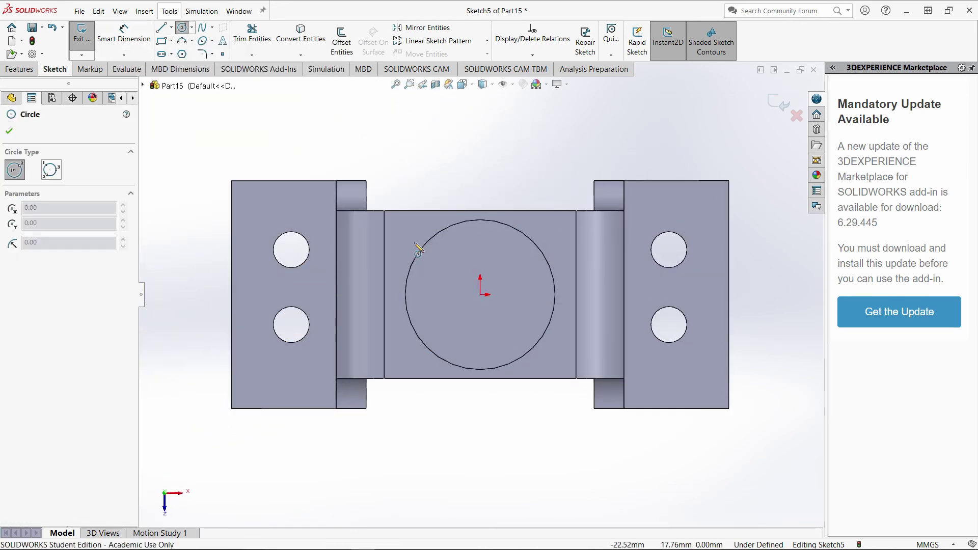
pyautogui.click(480, 294)
pyautogui.click(512, 300)
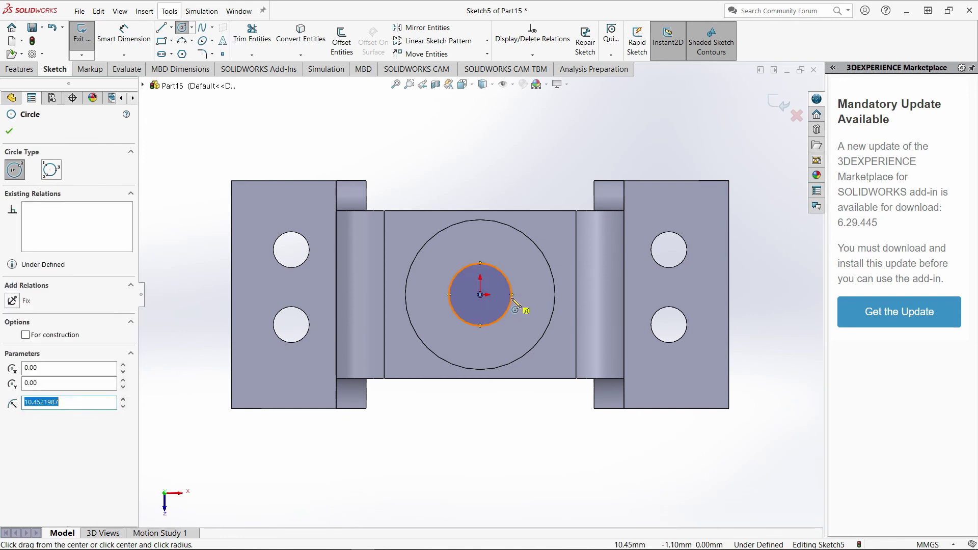
# - Dimension the inner circle's diameter as 25 mm after consulting the reference drawing in Paint 3D
pyautogui.click(135, 27)
pyautogui.click(509, 283)
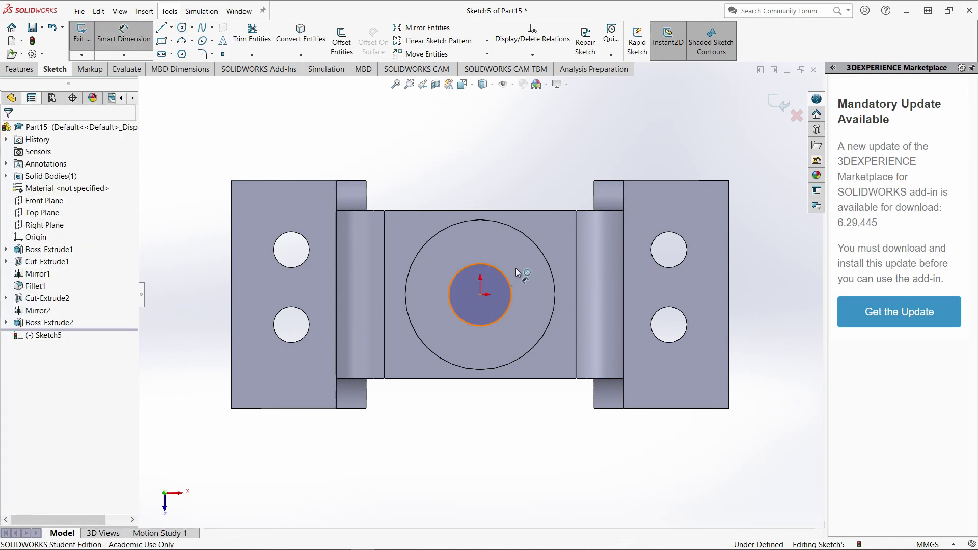
pyautogui.click(512, 172)
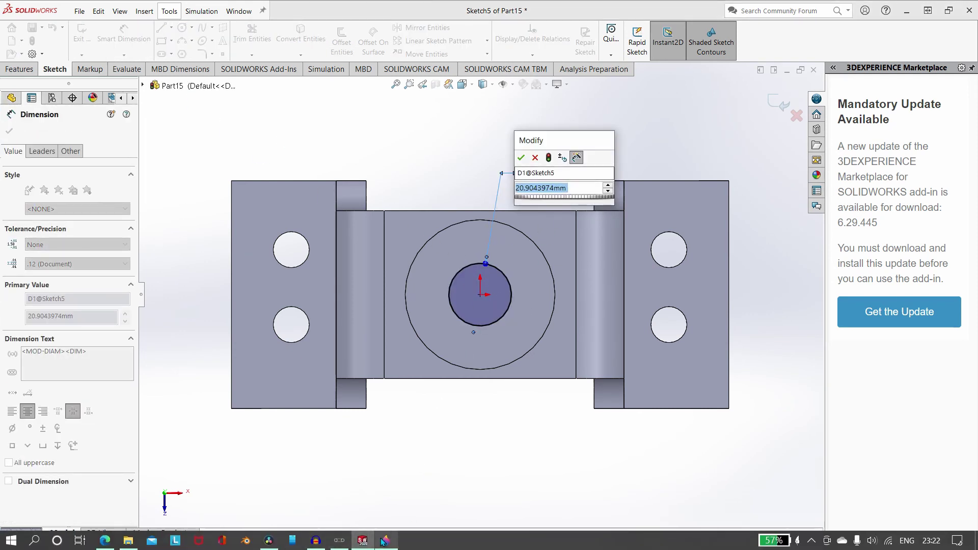
pyautogui.click(384, 541)
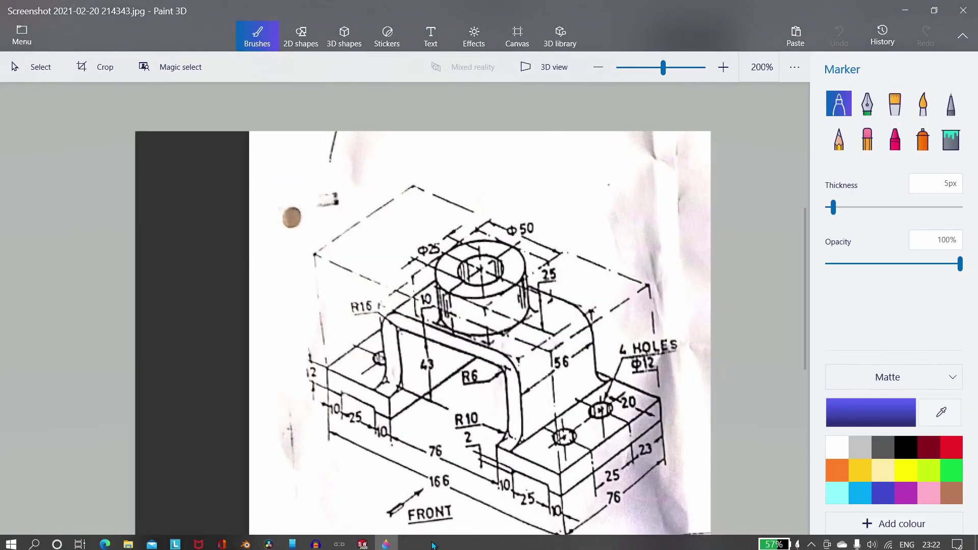
pyautogui.click(362, 541)
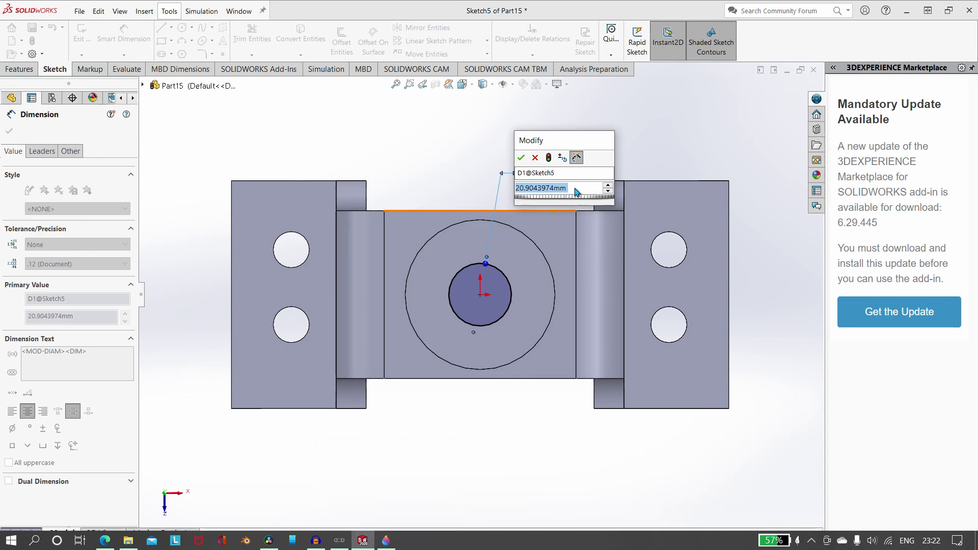
pyautogui.write('25')
pyautogui.press('Return')
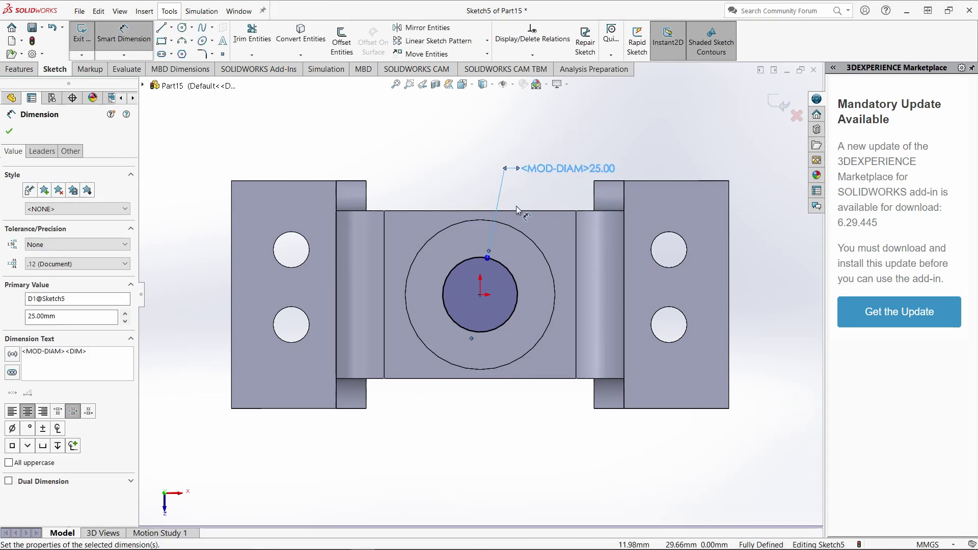
# - Close the sketch and cut the 25 mm circle Through All, down through the boss and the bracket's top plate
pyautogui.click(82, 36)
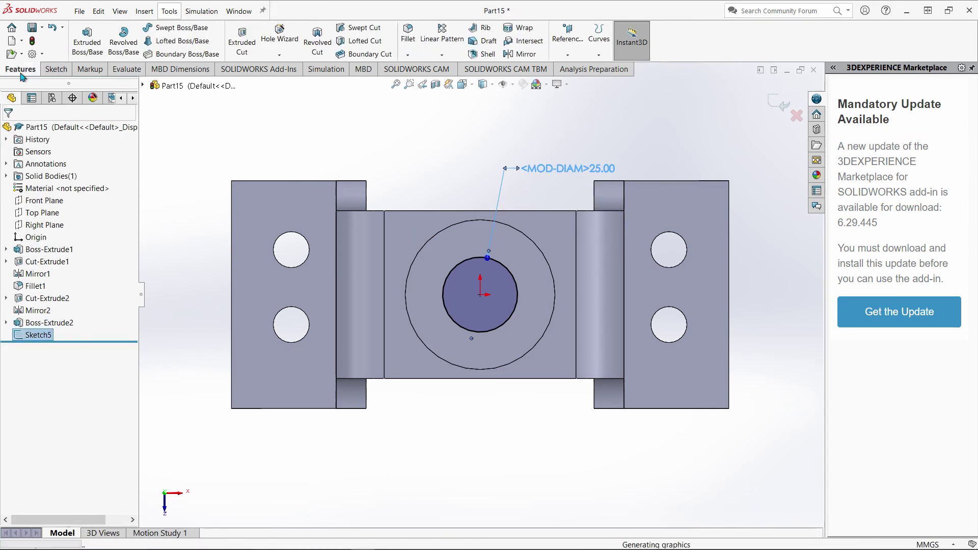
pyautogui.click(242, 49)
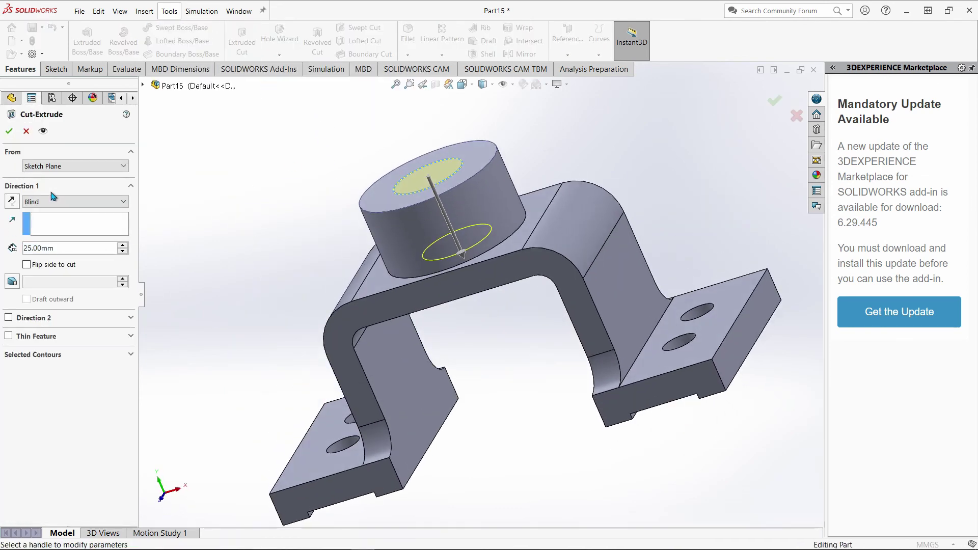
pyautogui.click(51, 200)
pyautogui.click(46, 220)
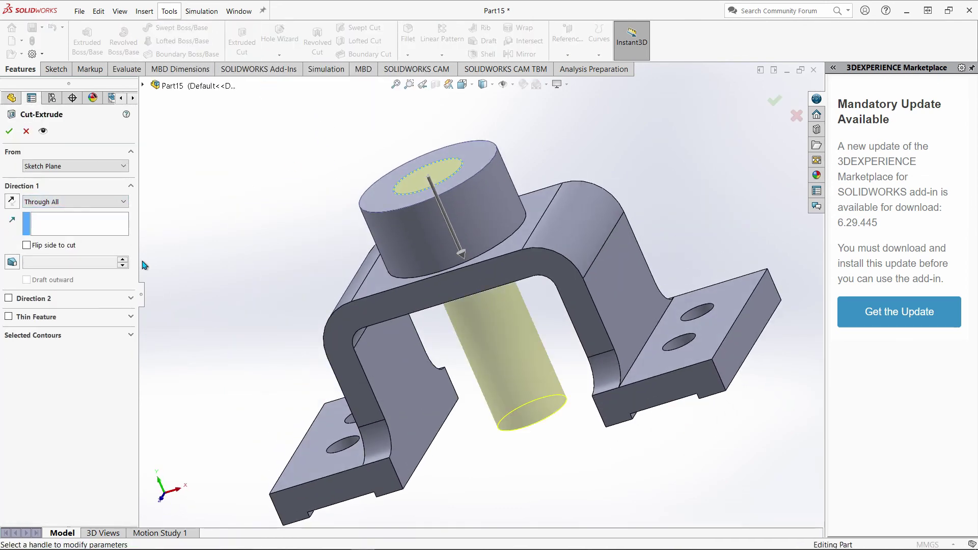
pyautogui.moveTo(144, 265); pyautogui.dragTo(224, 246, button='middle')
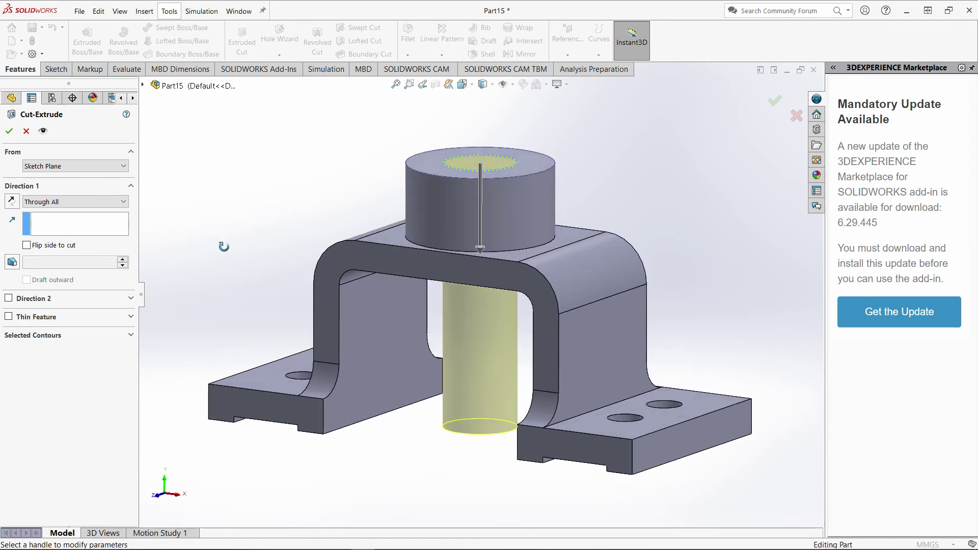
pyautogui.click(9, 131)
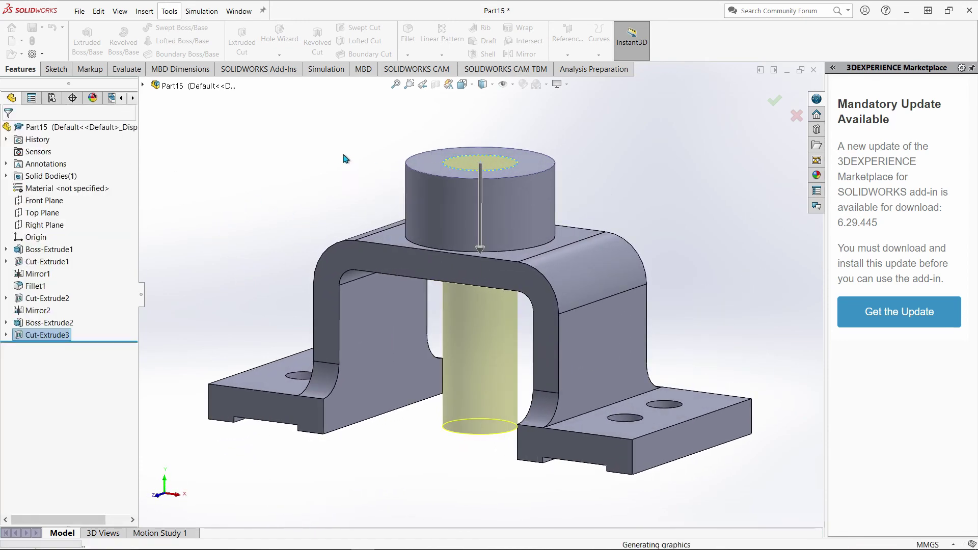
pyautogui.moveTo(355, 179); pyautogui.dragTo(461, 278, button='middle')
pyautogui.click(612, 146)
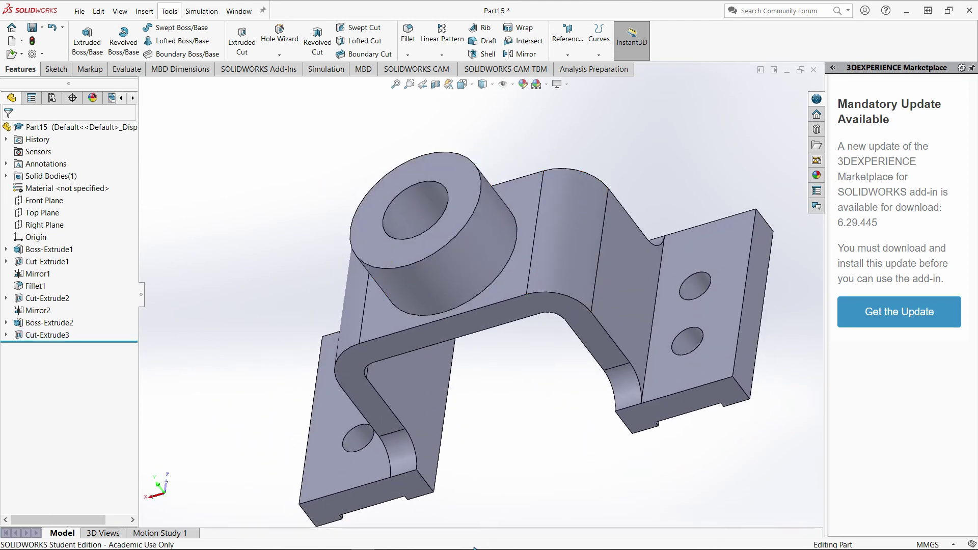
# - Check the reference drawing in Paint 3D, return to SOLIDWORKS and fillet the boss's base edge with a 2 mm radius
pyautogui.moveTo(473, 539)
pyautogui.click(386, 540)
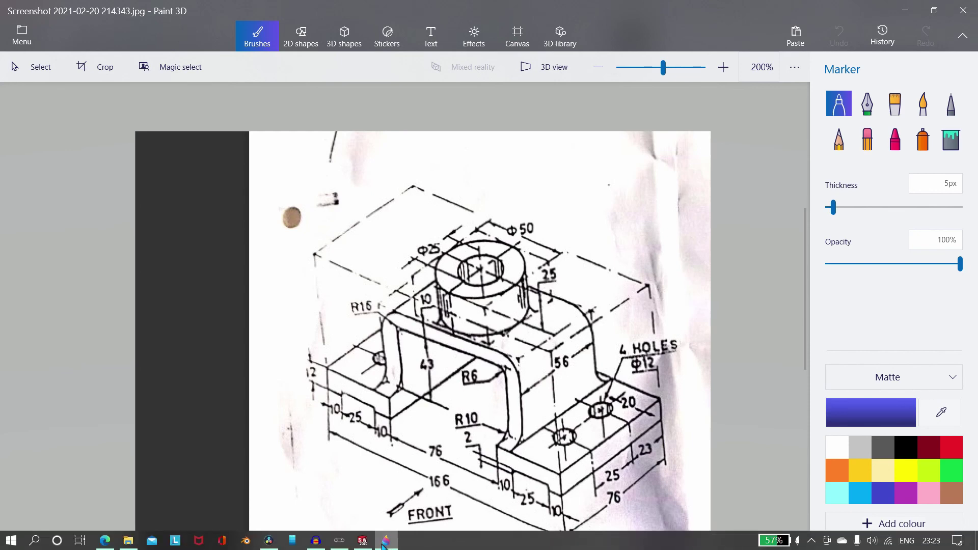
pyautogui.click(363, 542)
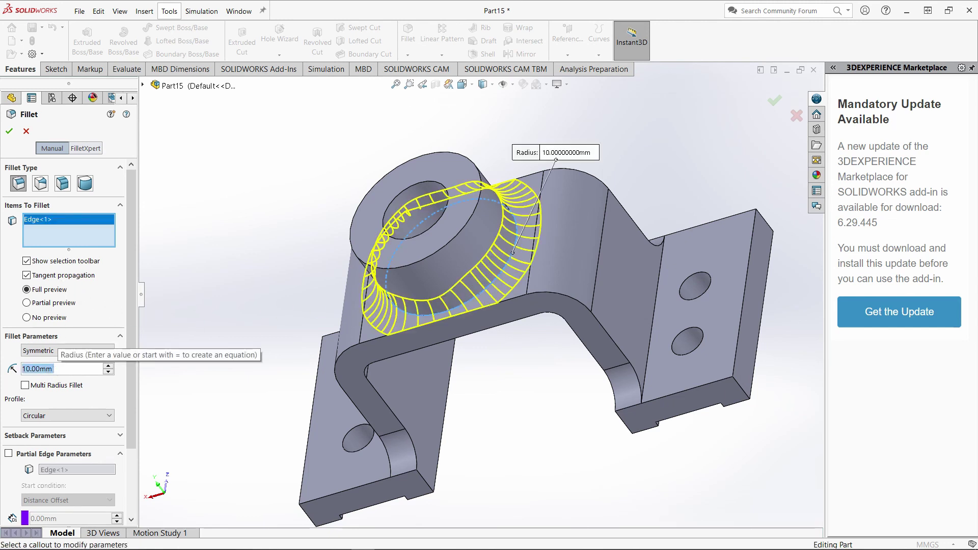
pyautogui.write('2')
pyautogui.press('Return')
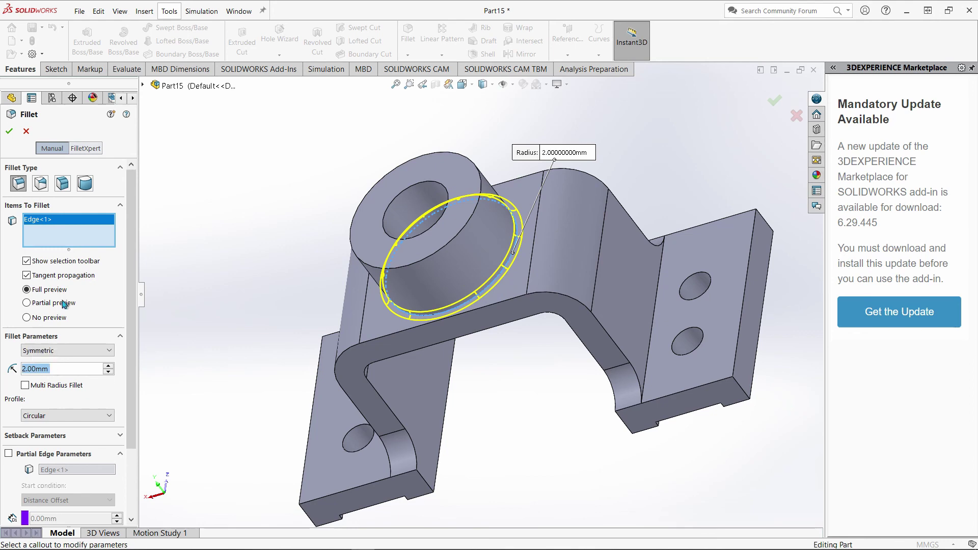
pyautogui.click(9, 131)
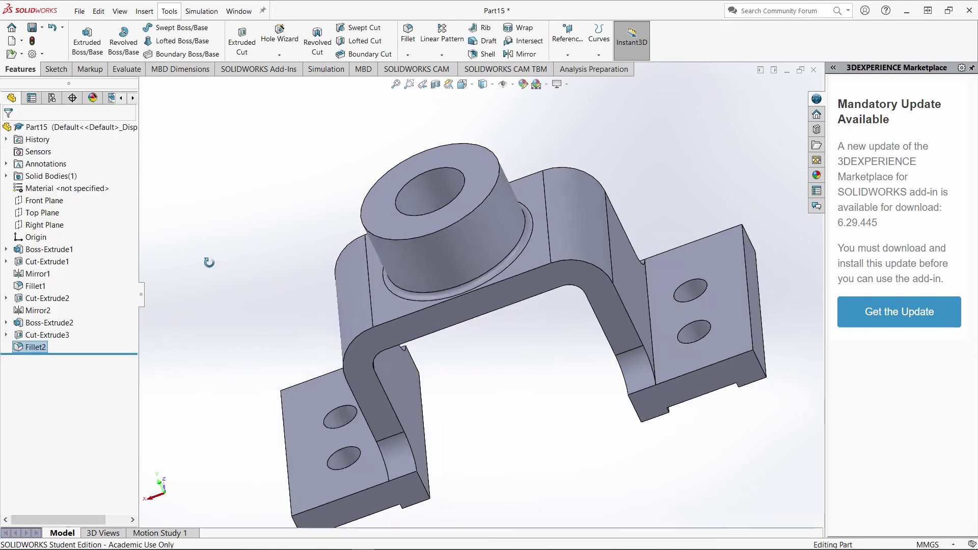
pyautogui.hotkey('ctrl', '7')
pyautogui.moveTo(45, 310); pyautogui.dragTo(453, 506, button='middle')
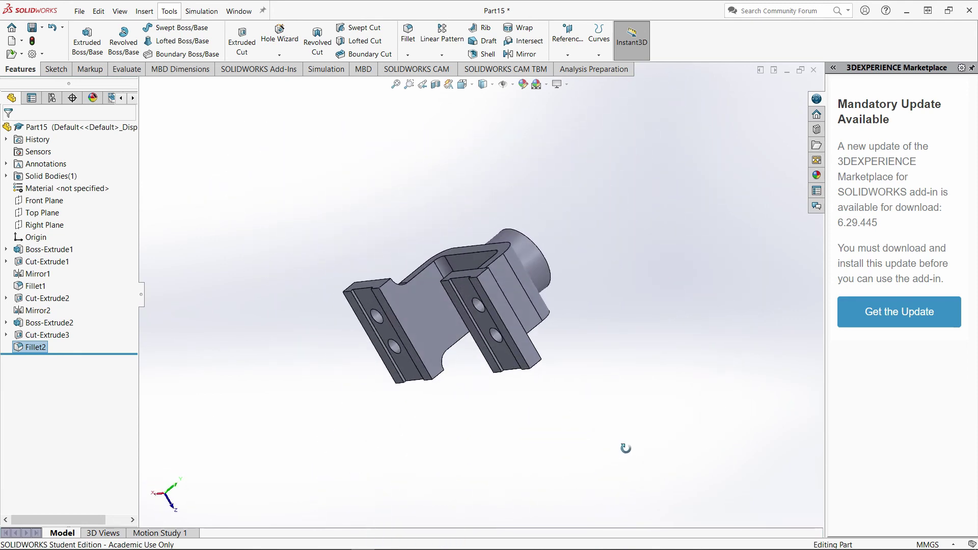
pyautogui.moveTo(977, 305); pyautogui.dragTo(860, 148, button='middle')
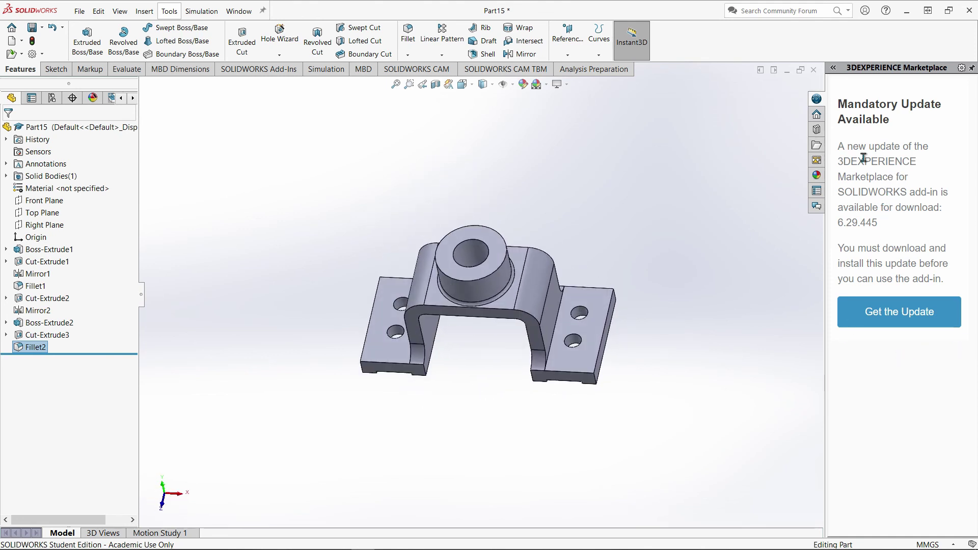